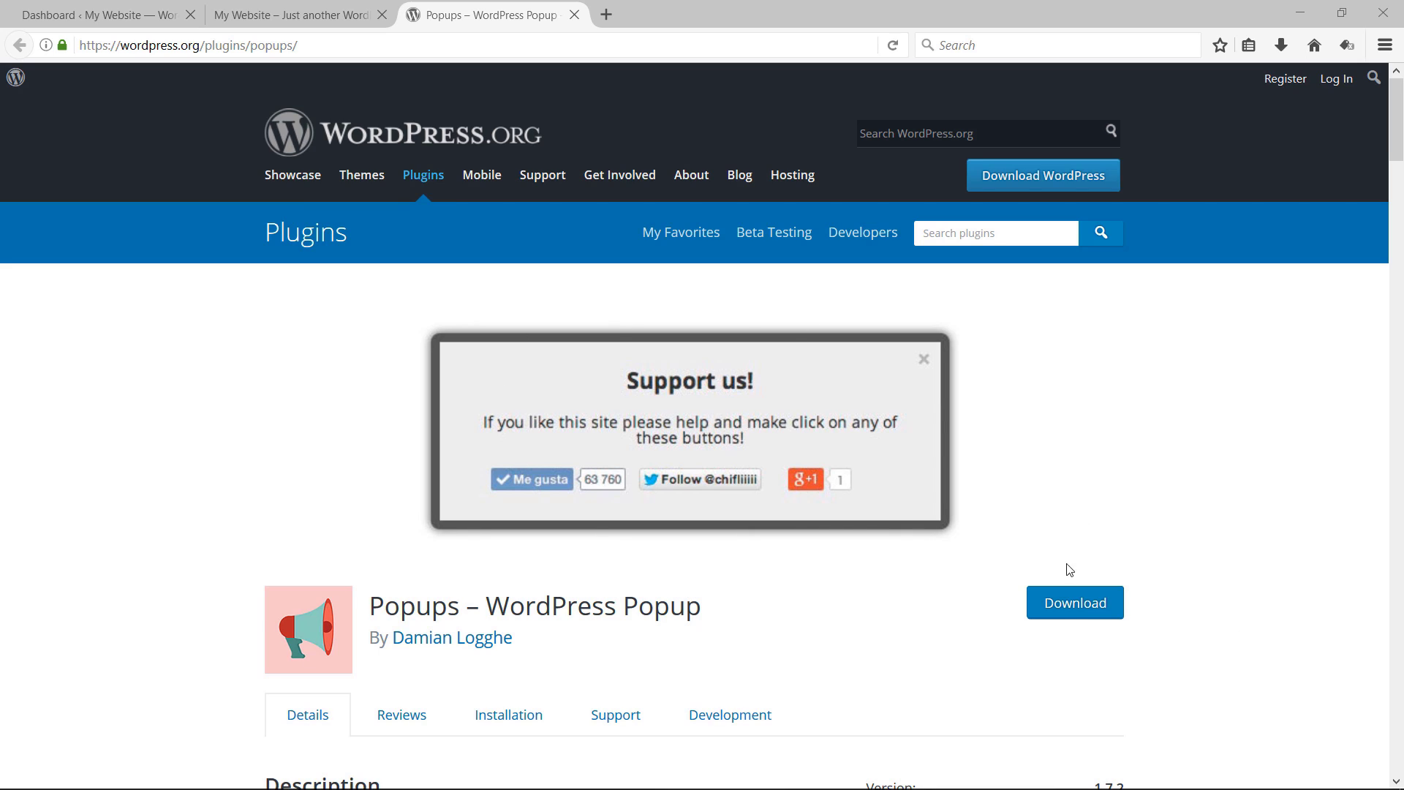
- Search for "wordpress popup" among the new plugins, and install and activate Popups – WordPress Popup
{"action": "left_click", "coordinate": [332, 16]}
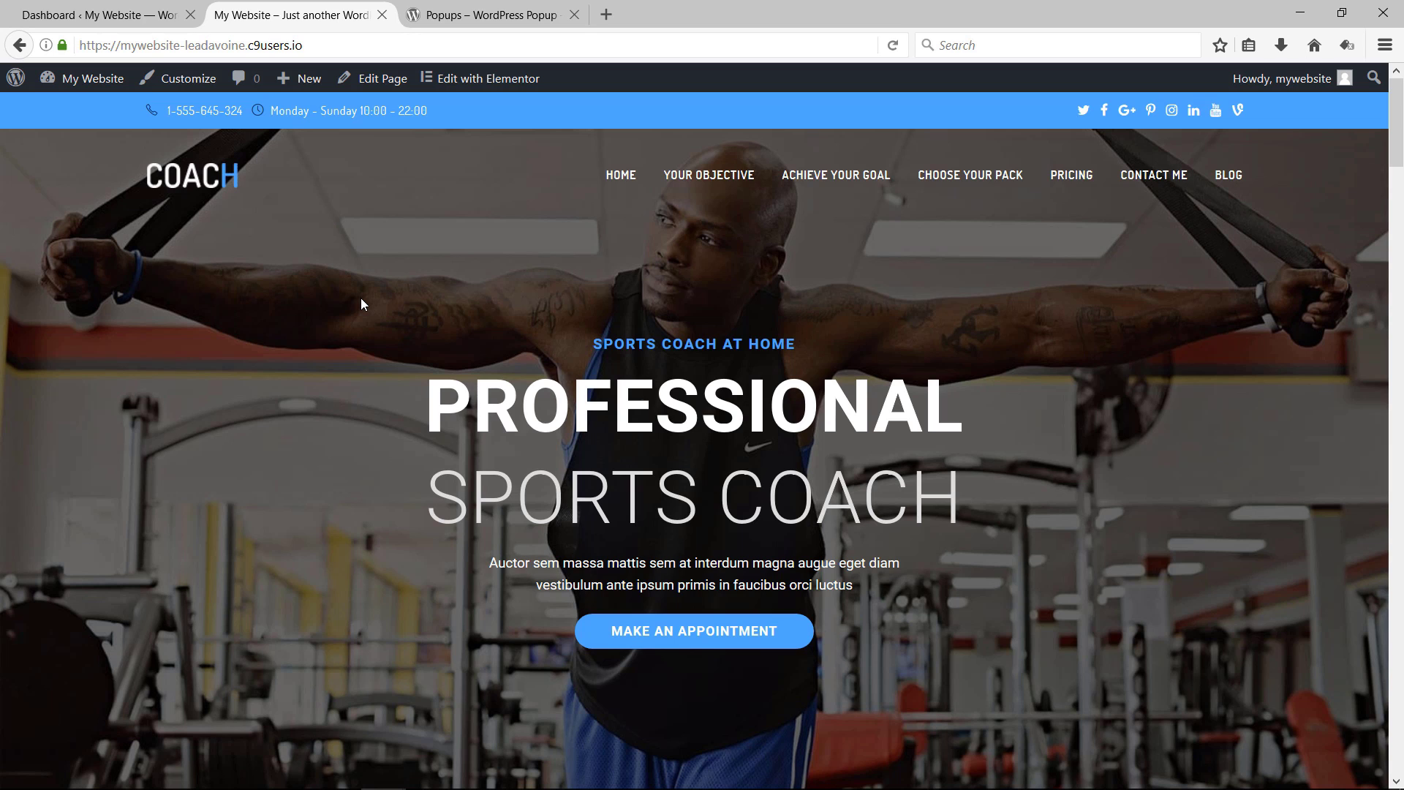
{"action": "left_click", "coordinate": [99, 14]}
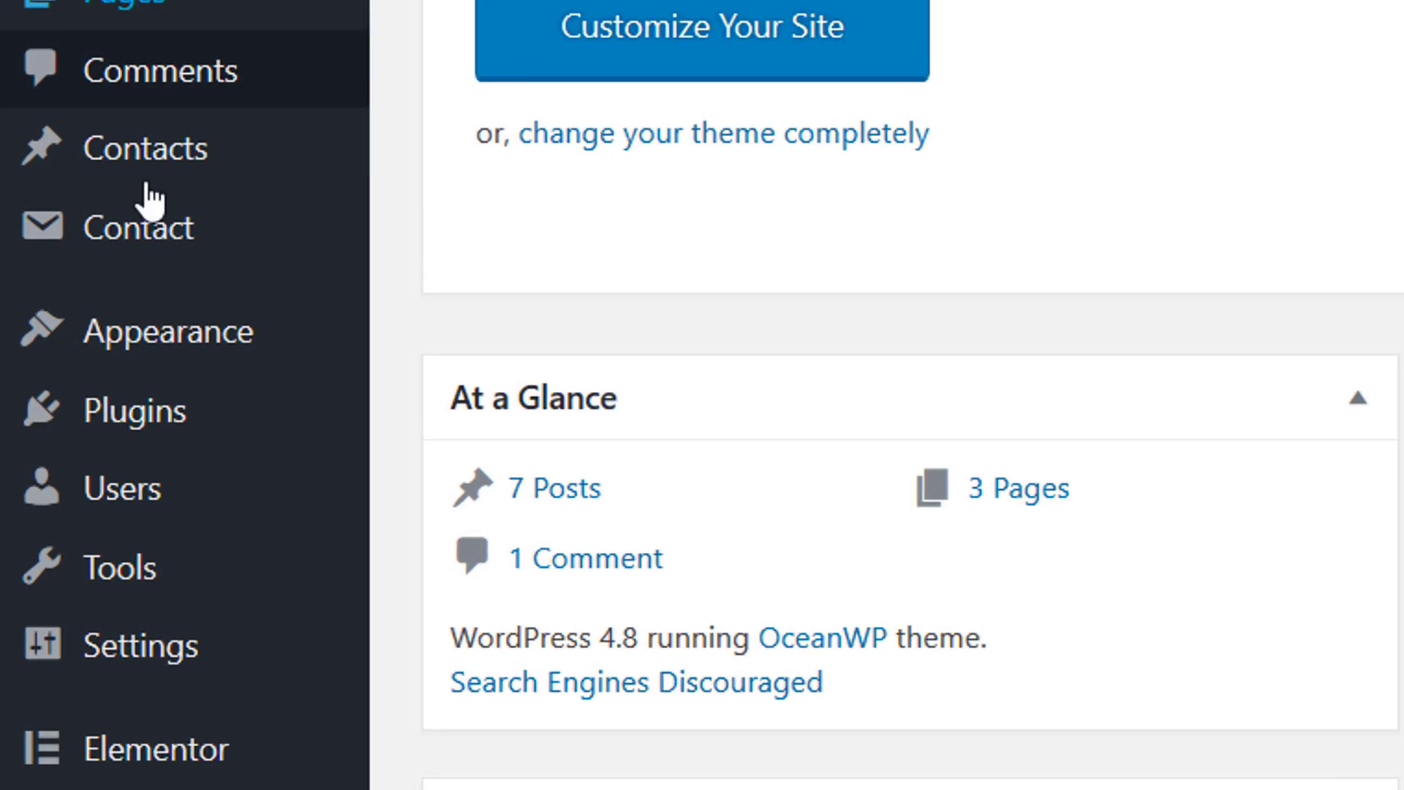
{"action": "mouse_move", "coordinate": [58, 457]}
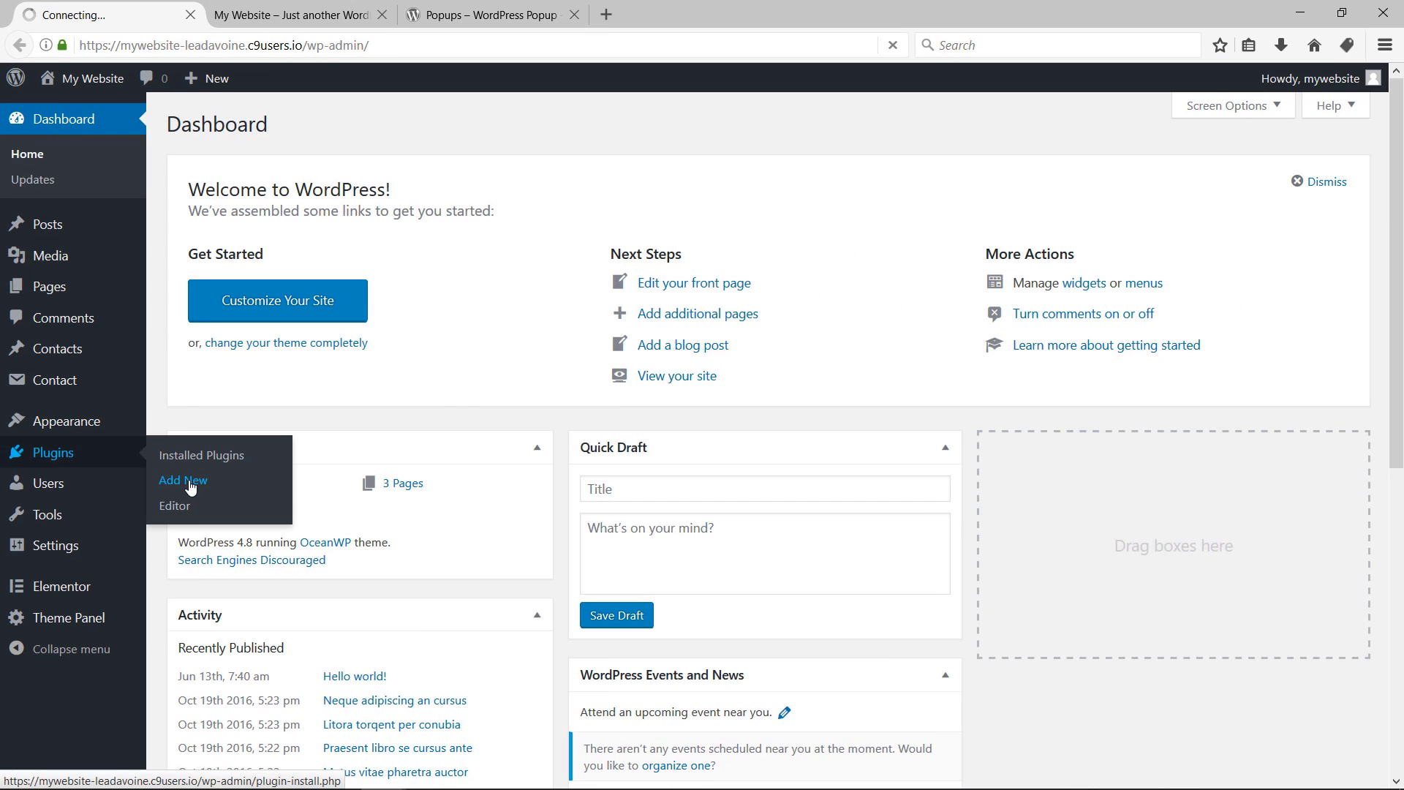
{"action": "left_click", "coordinate": [599, 508]}
{"action": "type", "text": "wordpress popup"}
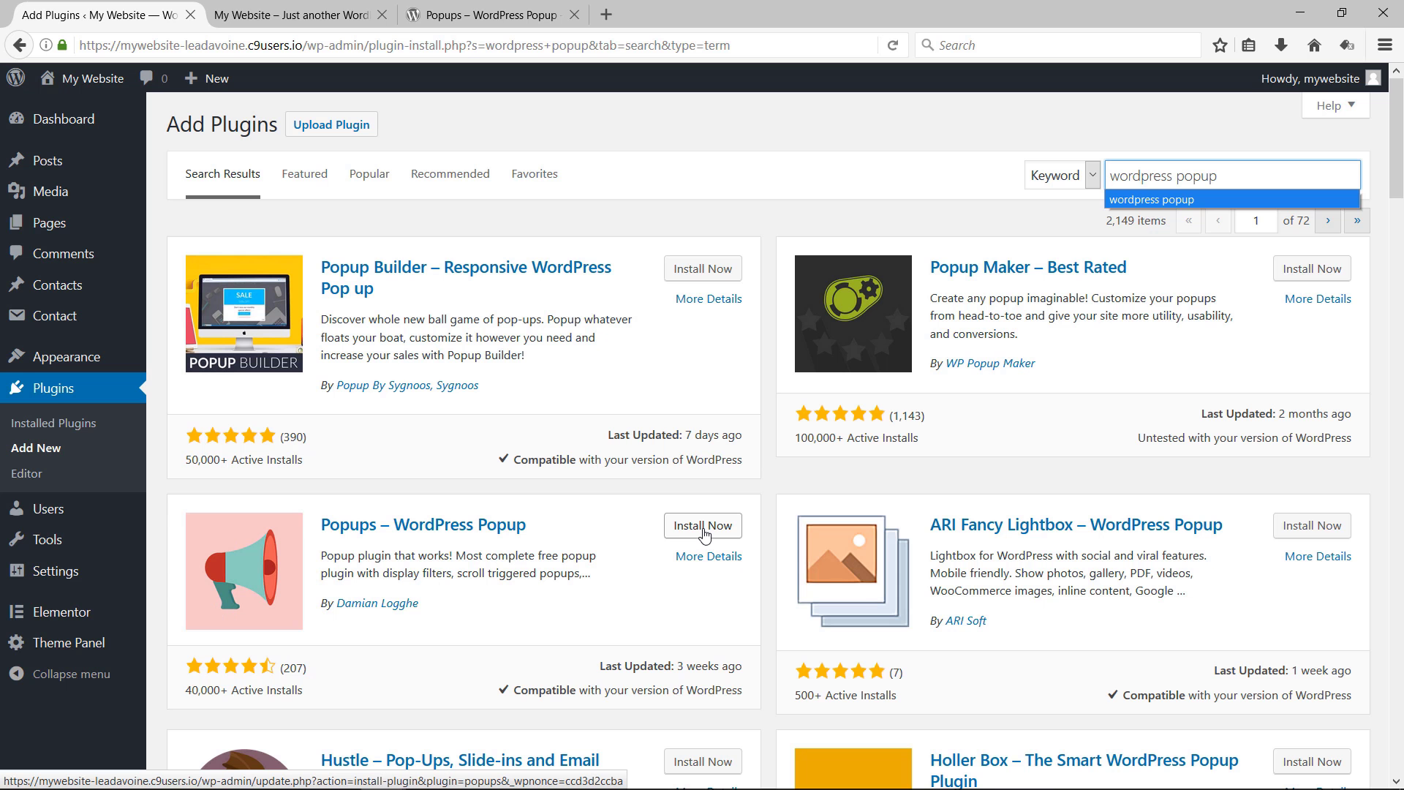
{"action": "left_click", "coordinate": [703, 526]}
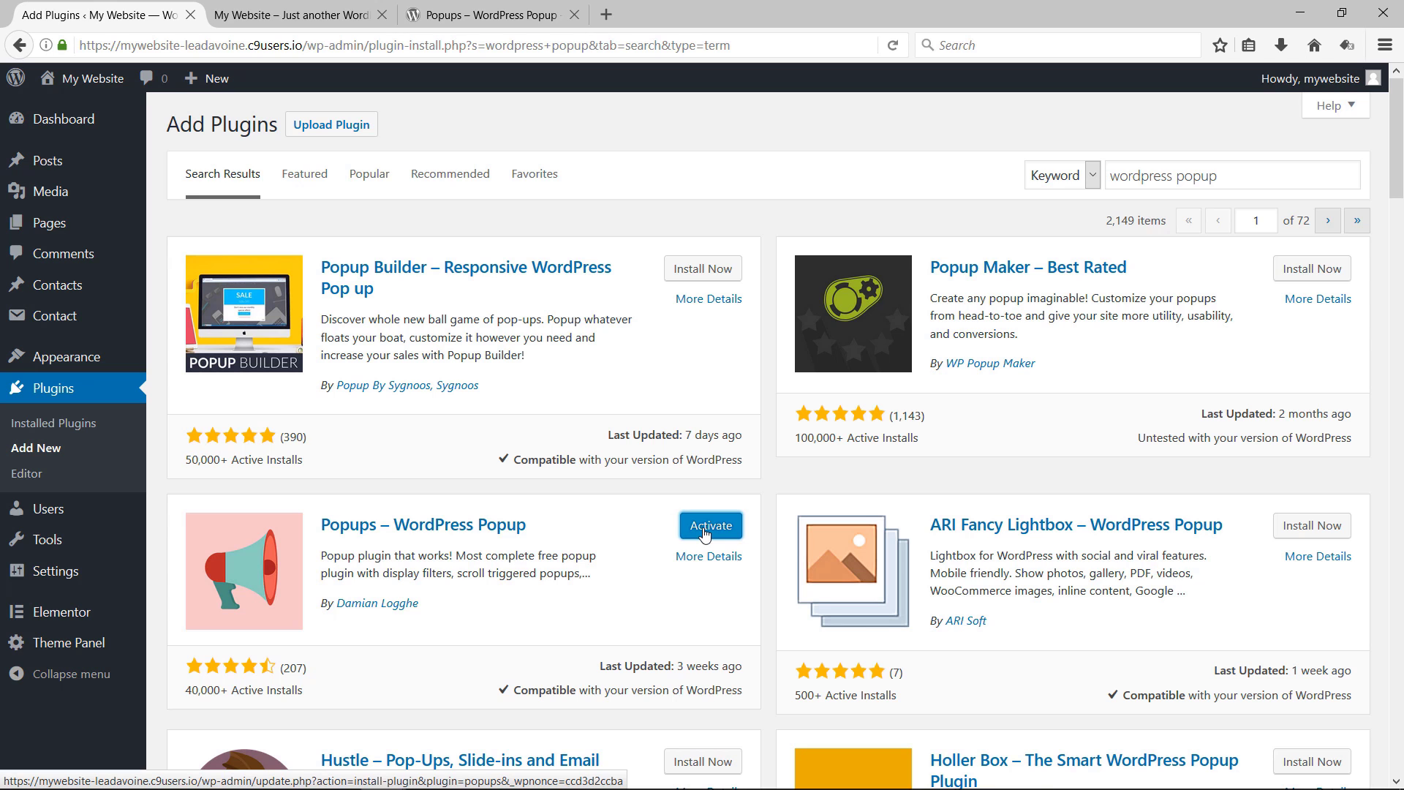
{"action": "left_click", "coordinate": [704, 531]}
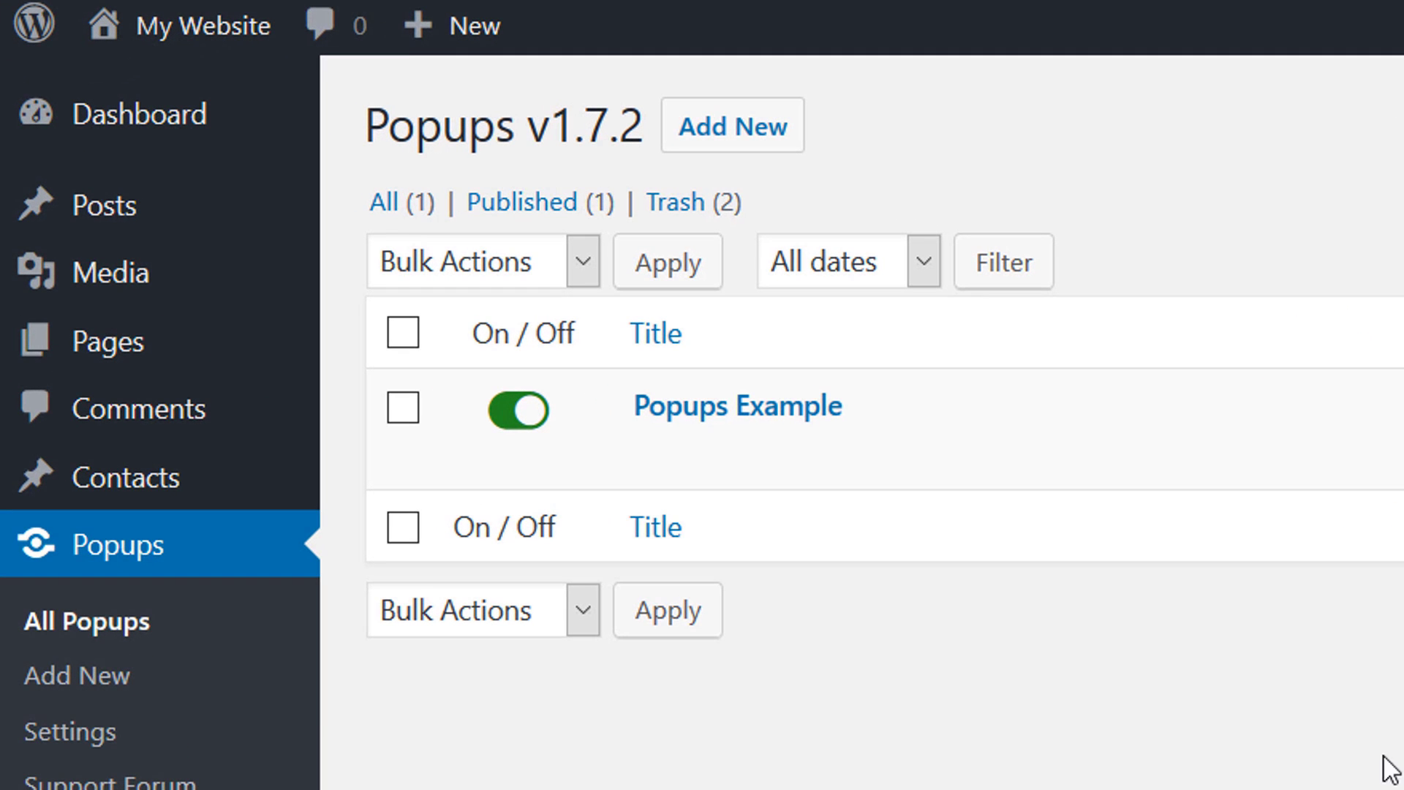
- Create a new popup titled "1 TIME OFFER"
{"action": "mouse_move", "coordinate": [783, 430]}
{"action": "left_click", "coordinate": [738, 147]}
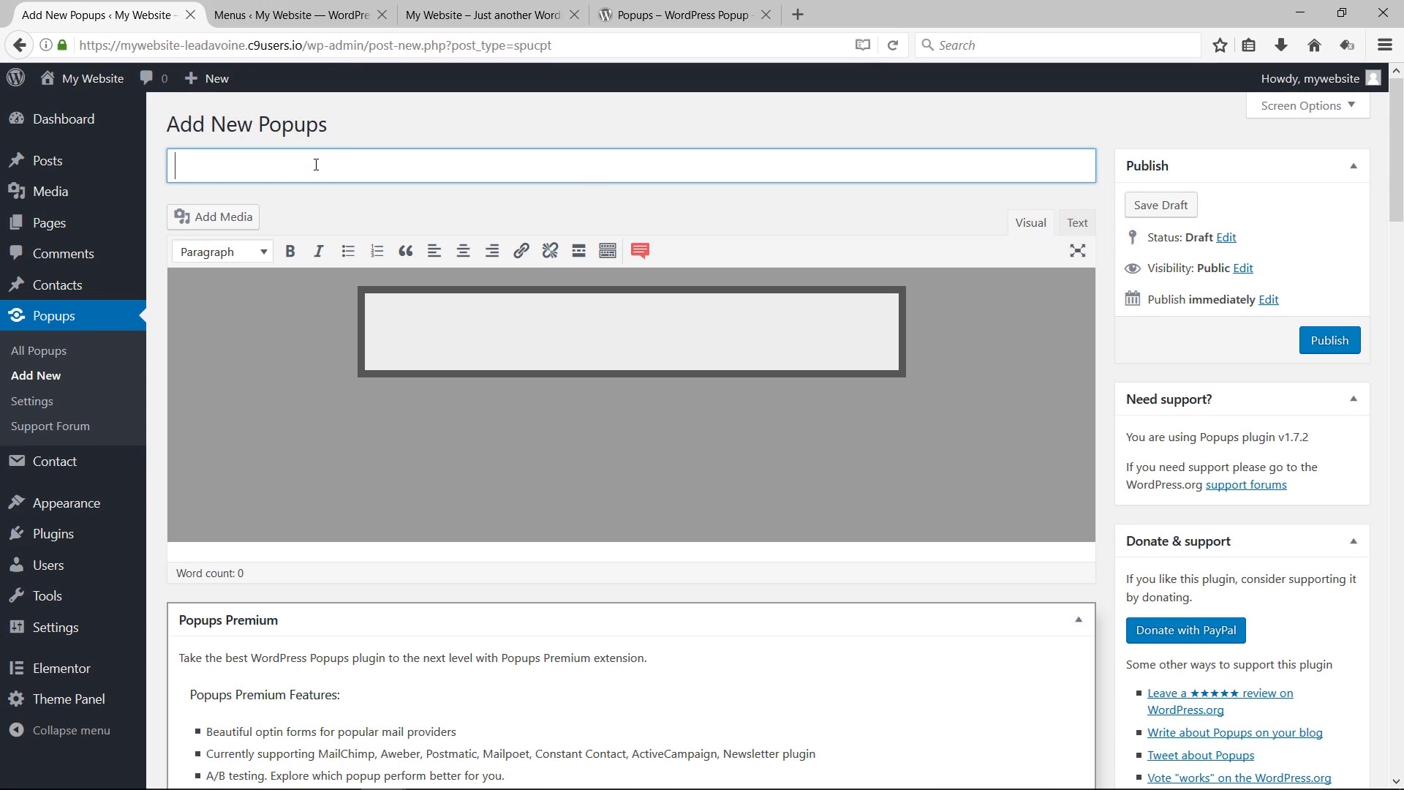
{"action": "type", "text": "1 TIME OFFER"}
- Copy the whole offer text from the untitled Notepad document into the popup's content
{"action": "left_click", "coordinate": [398, 318]}
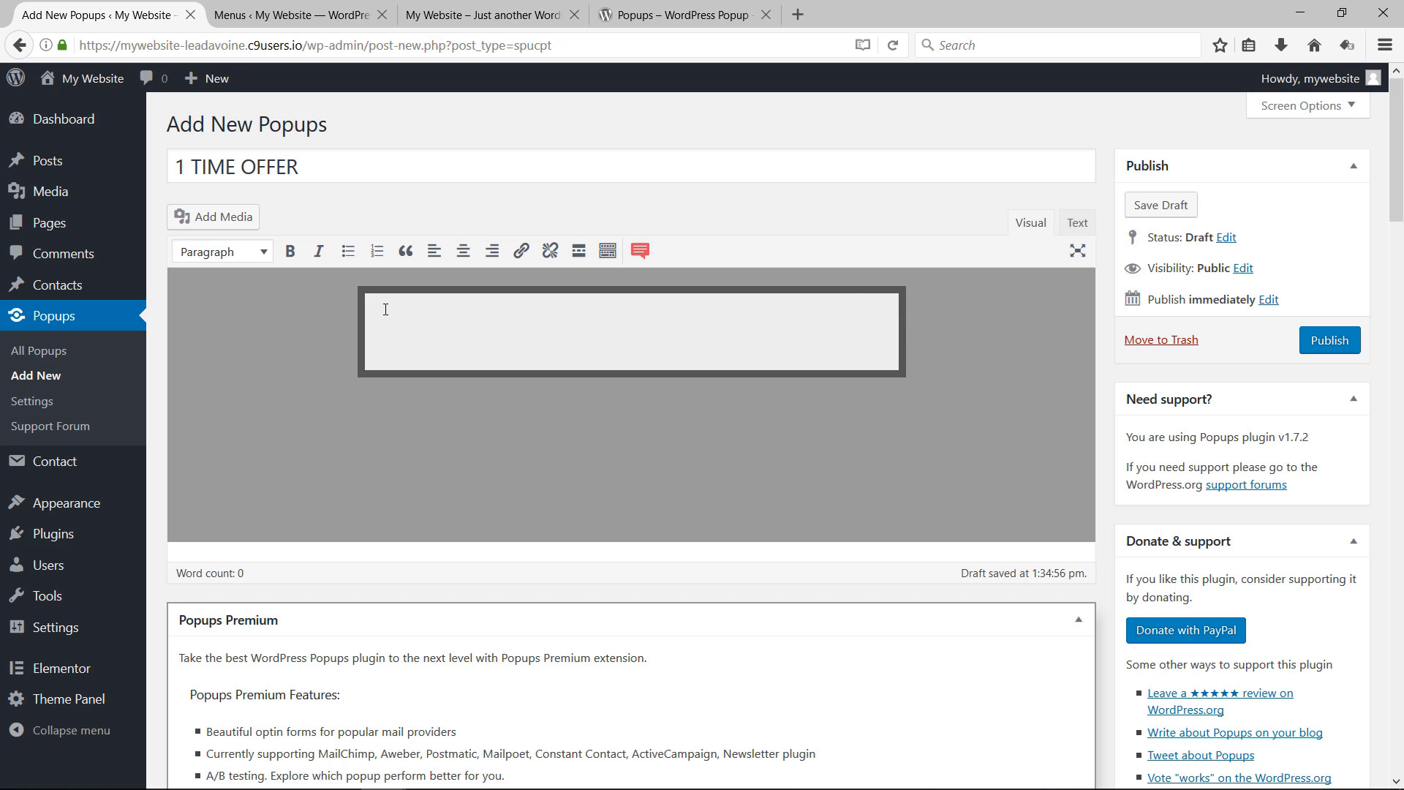
{"action": "key", "text": "alt+Tab"}
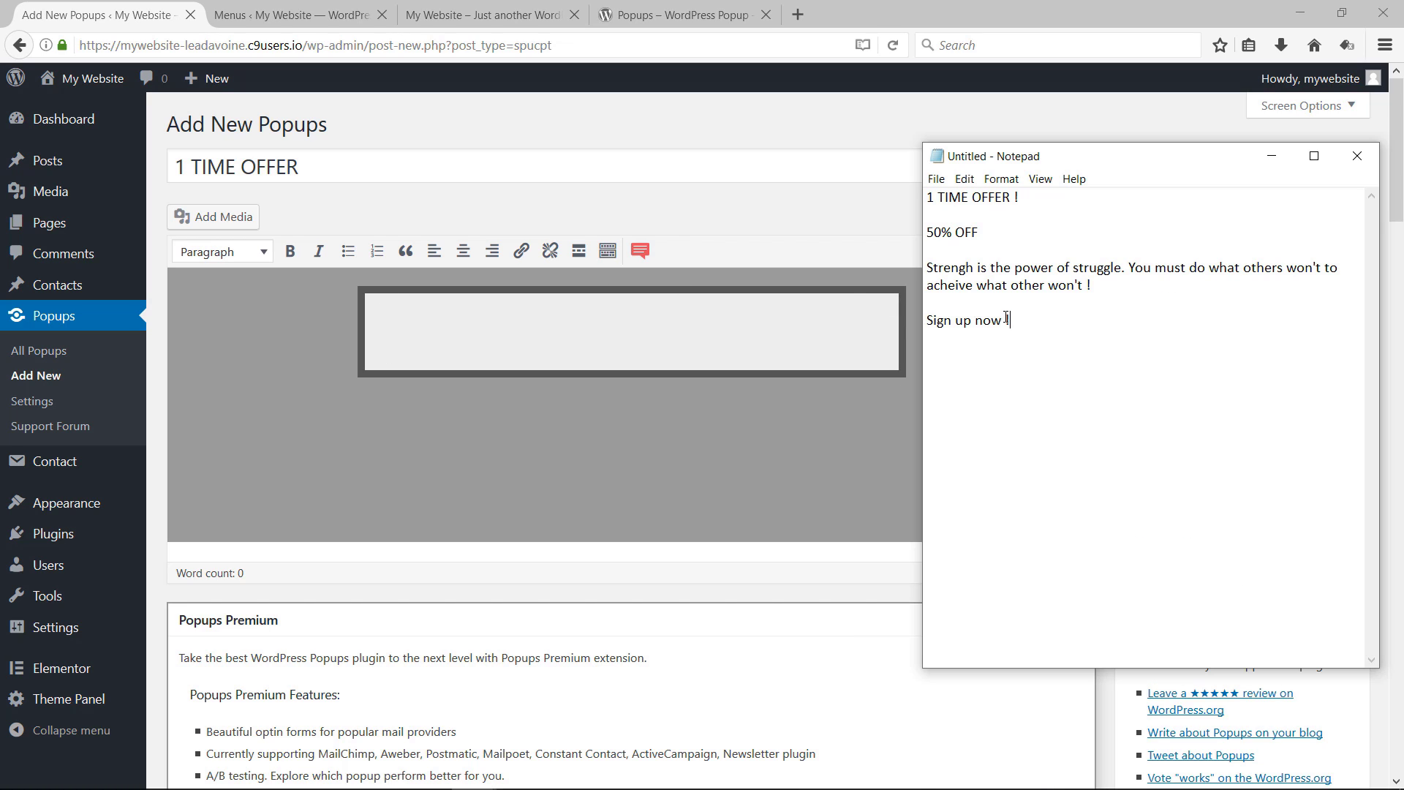
{"action": "left_click_drag", "start_coordinate": [1011, 320], "coordinate": [919, 188]}
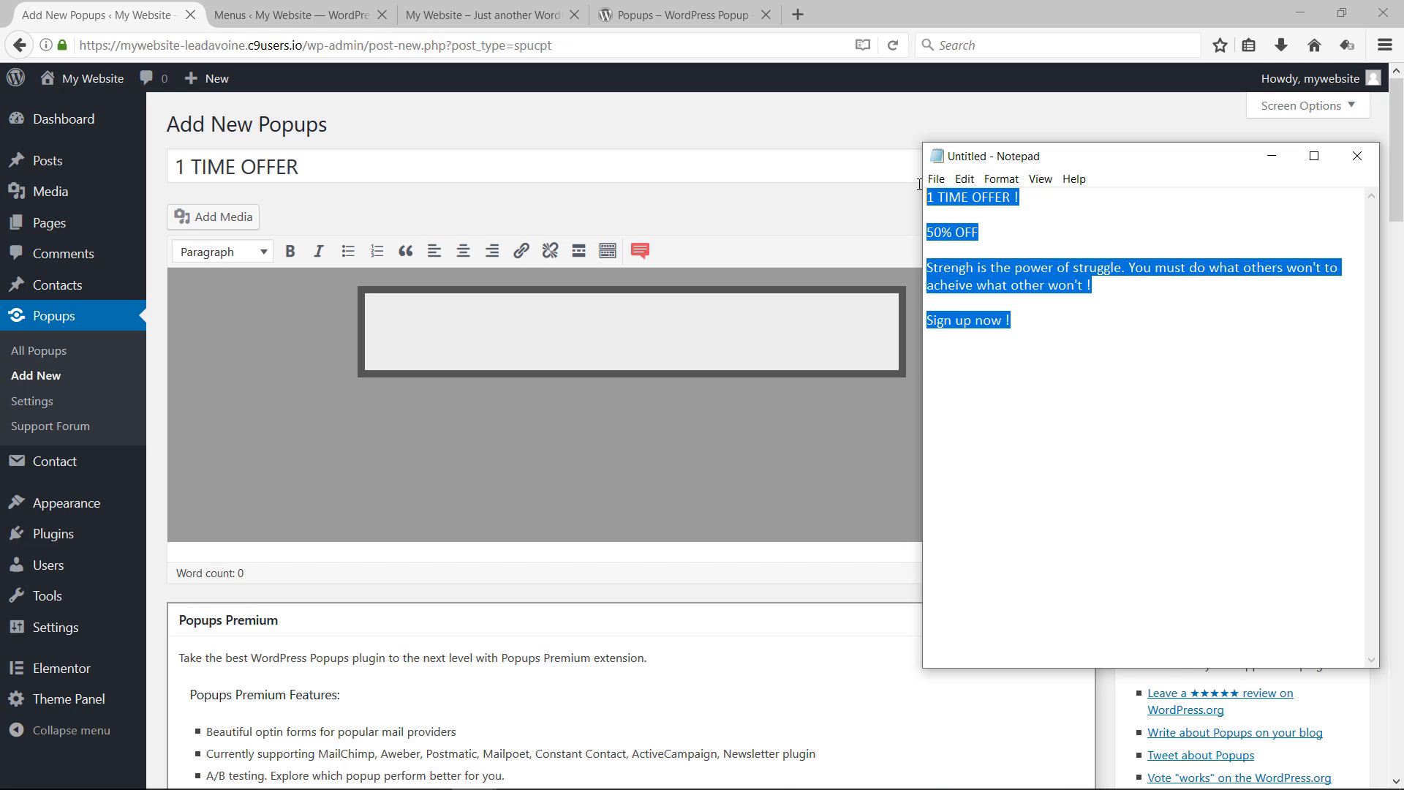
{"action": "key", "text": "ctrl+c"}
{"action": "key", "text": "alt+Tab"}
{"action": "left_click", "coordinate": [656, 335]}
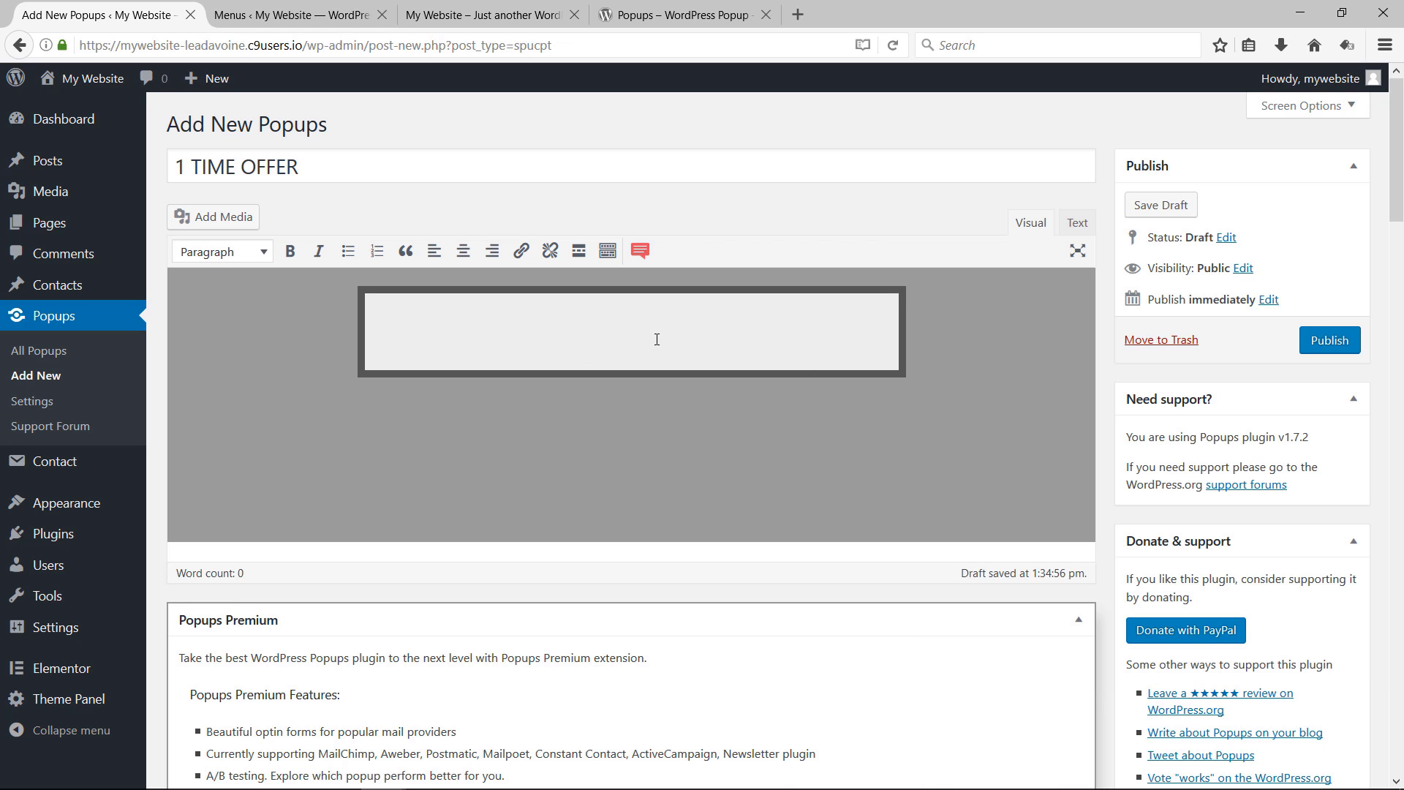
{"action": "key", "text": "ctrl+v"}
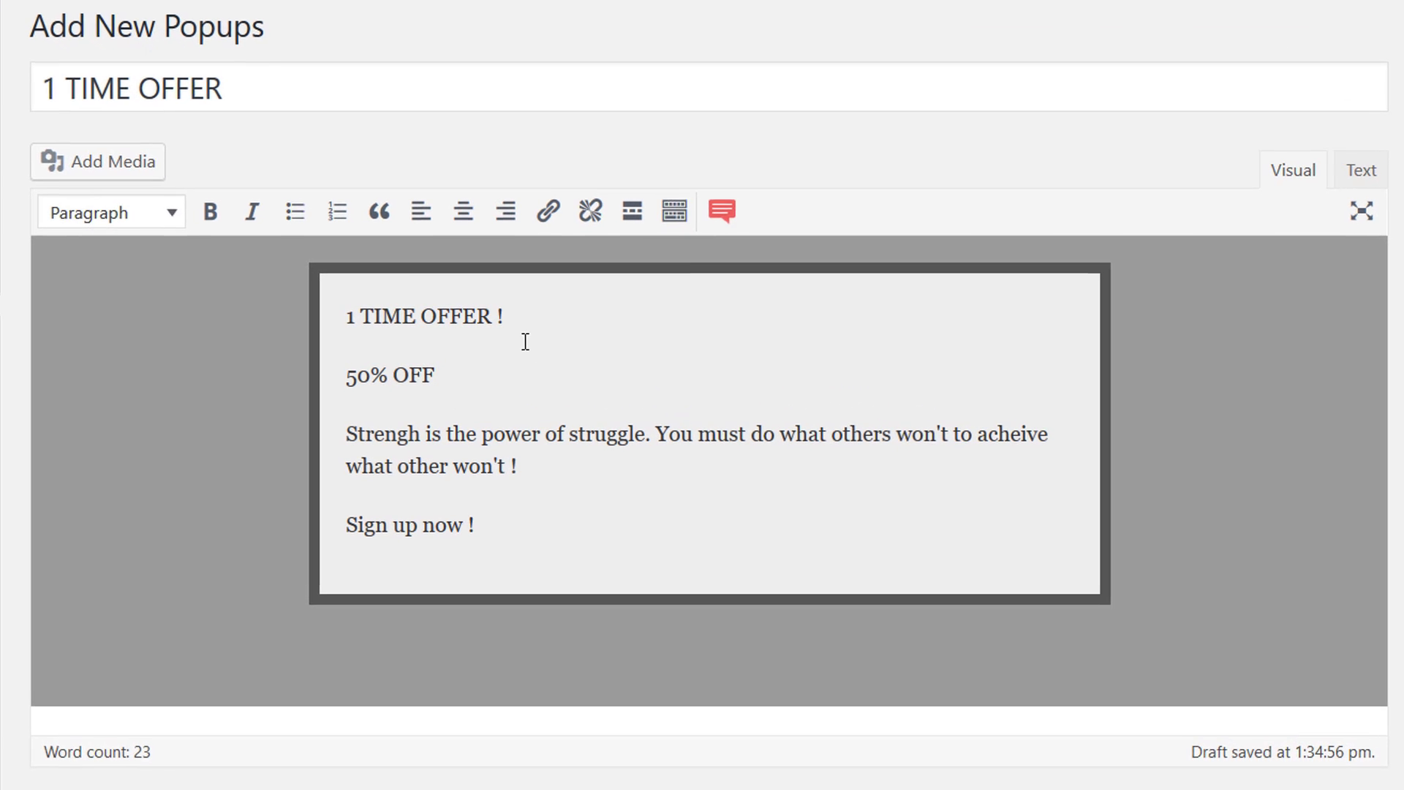
- Format the popup's "1 TIME OFFER !" line as Heading 1 and the "50% OFF" line as Heading 2
{"action": "left_click", "coordinate": [496, 321]}
{"action": "left_click_drag", "start_coordinate": [512, 316], "coordinate": [323, 330]}
{"action": "left_click", "coordinate": [149, 213]}
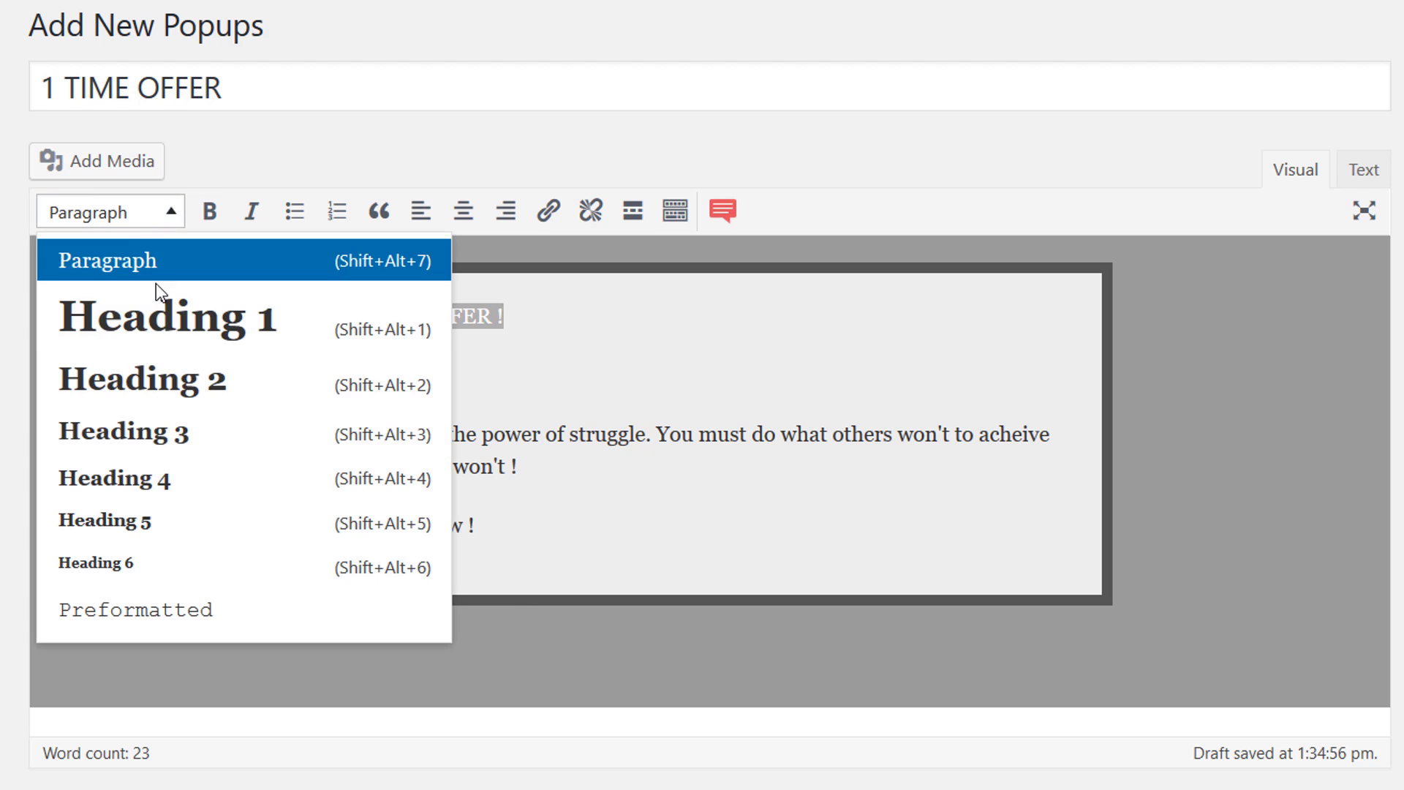
{"action": "left_click", "coordinate": [163, 324]}
{"action": "left_click_drag", "start_coordinate": [454, 438], "coordinate": [312, 416]}
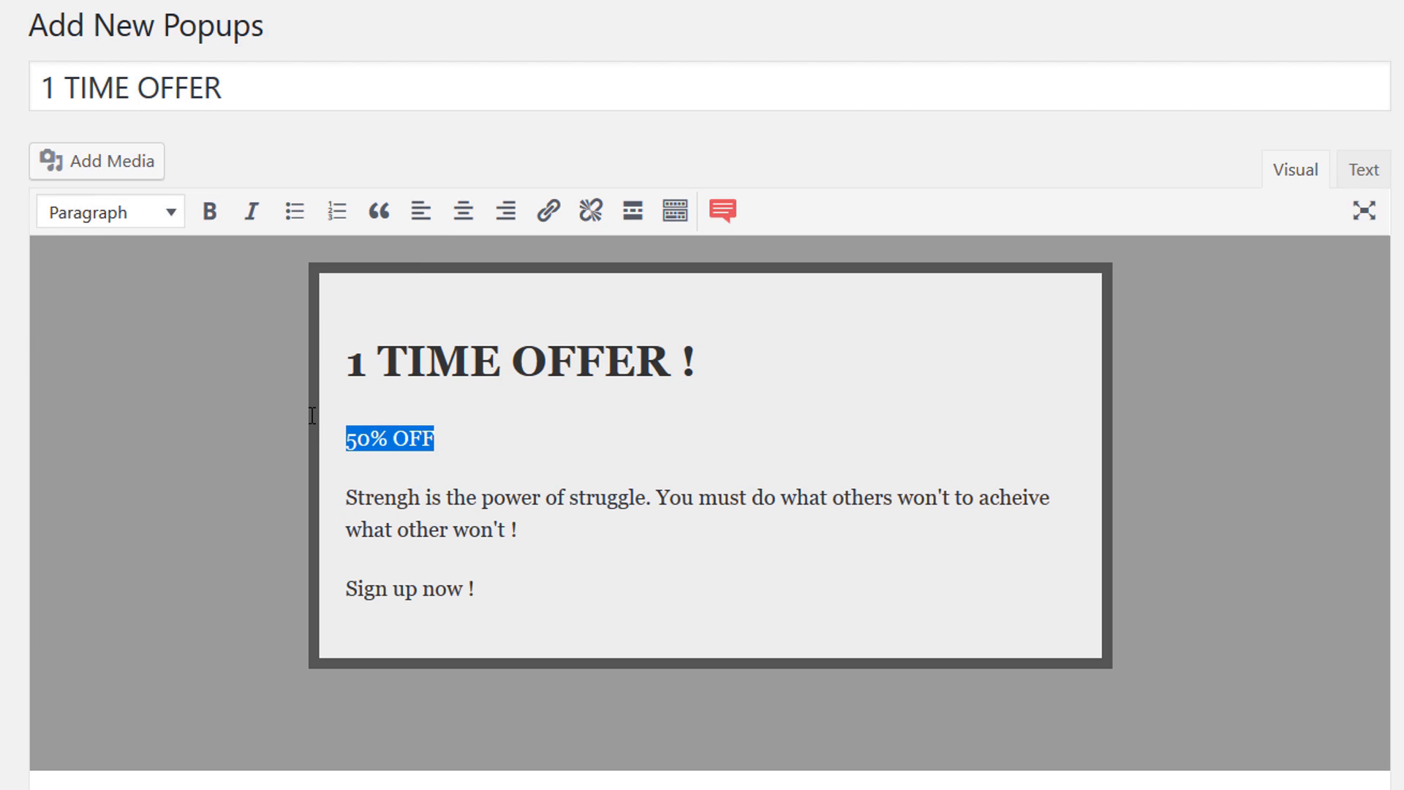
{"action": "left_click", "coordinate": [121, 213]}
{"action": "left_click", "coordinate": [144, 376]}
- Format the "Sign up now !" line in the popup content as Heading 3
{"action": "left_click_drag", "start_coordinate": [518, 545], "coordinate": [490, 514]}
{"action": "left_click", "coordinate": [583, 553]}
{"action": "left_click", "coordinate": [521, 603]}
{"action": "left_click_drag", "start_coordinate": [475, 604], "coordinate": [339, 595]}
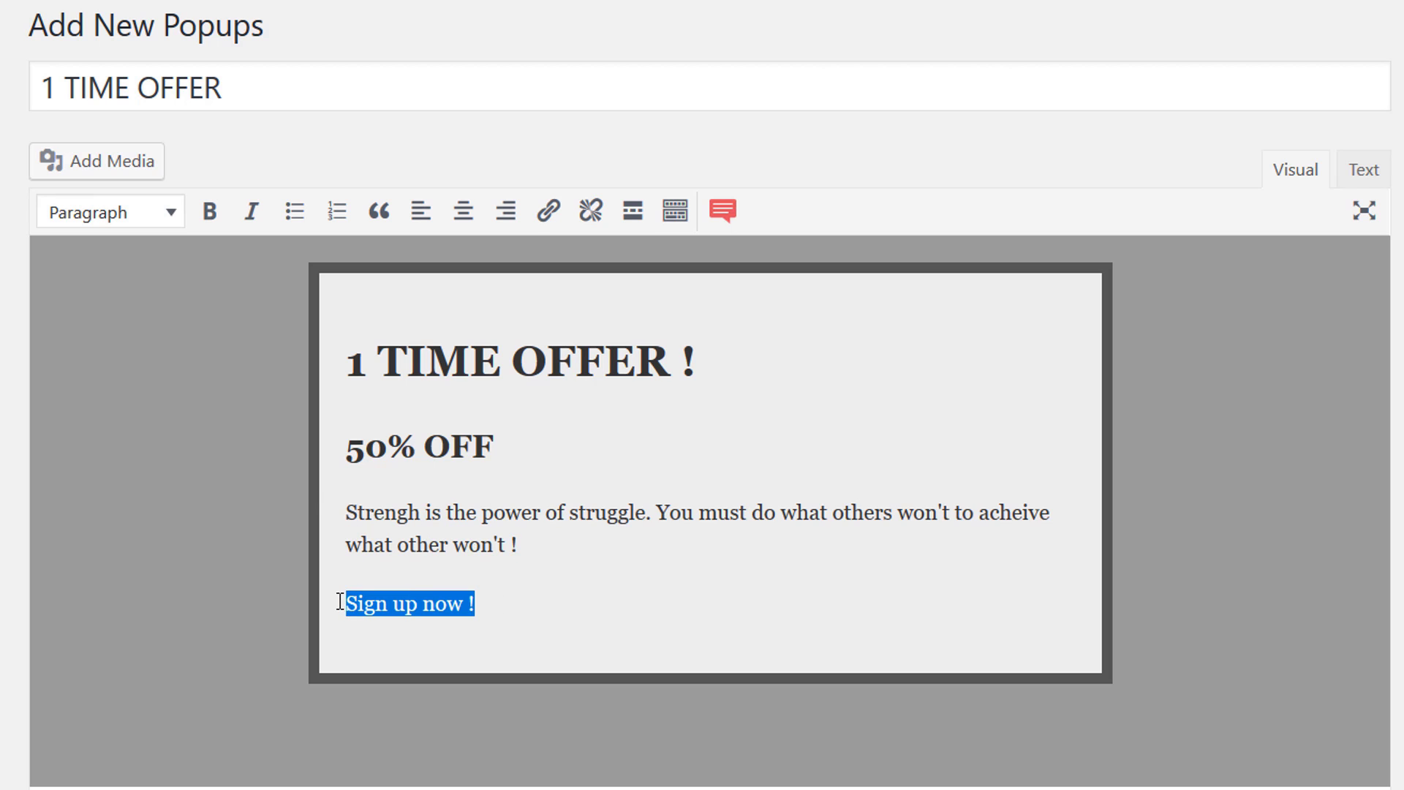
{"action": "left_click", "coordinate": [125, 220]}
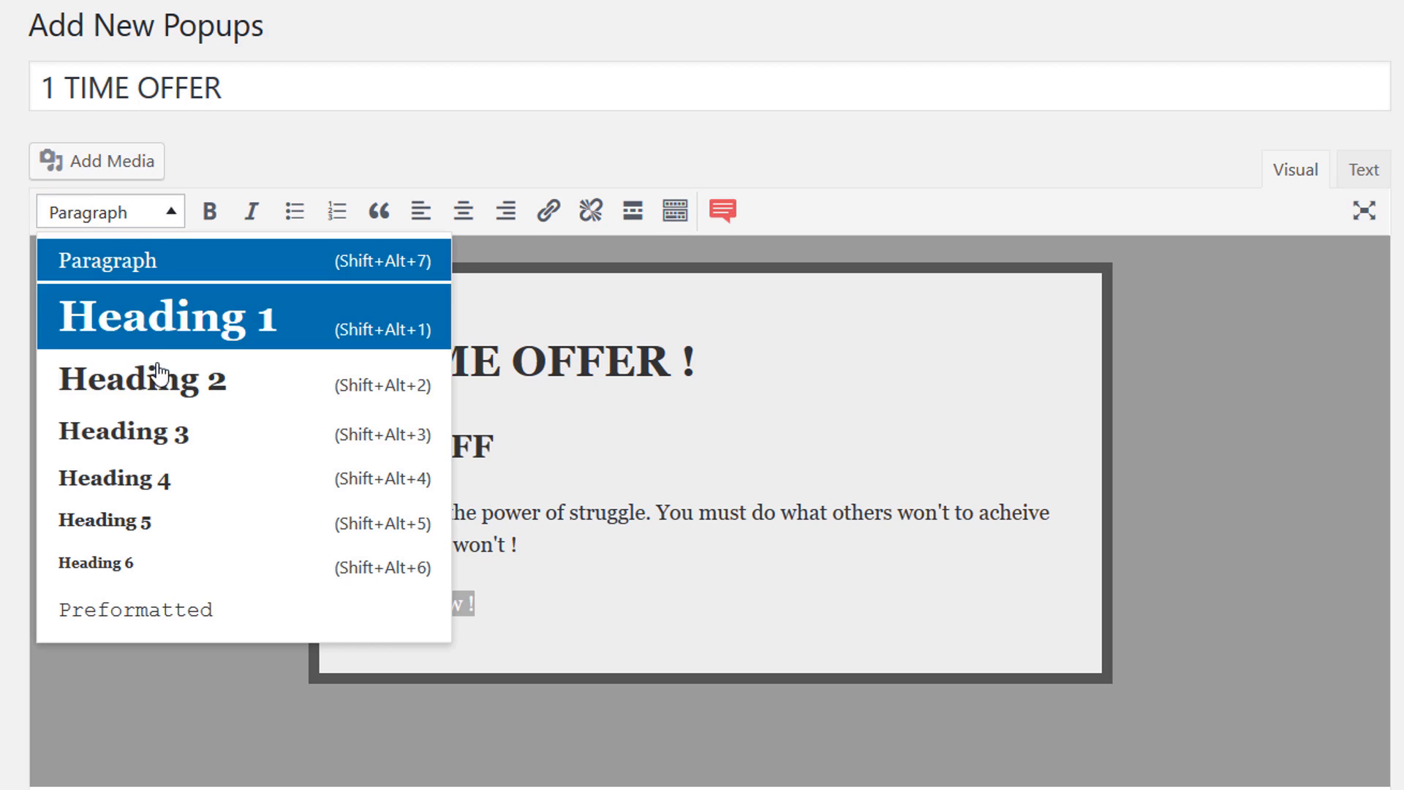
{"action": "left_click", "coordinate": [176, 433]}
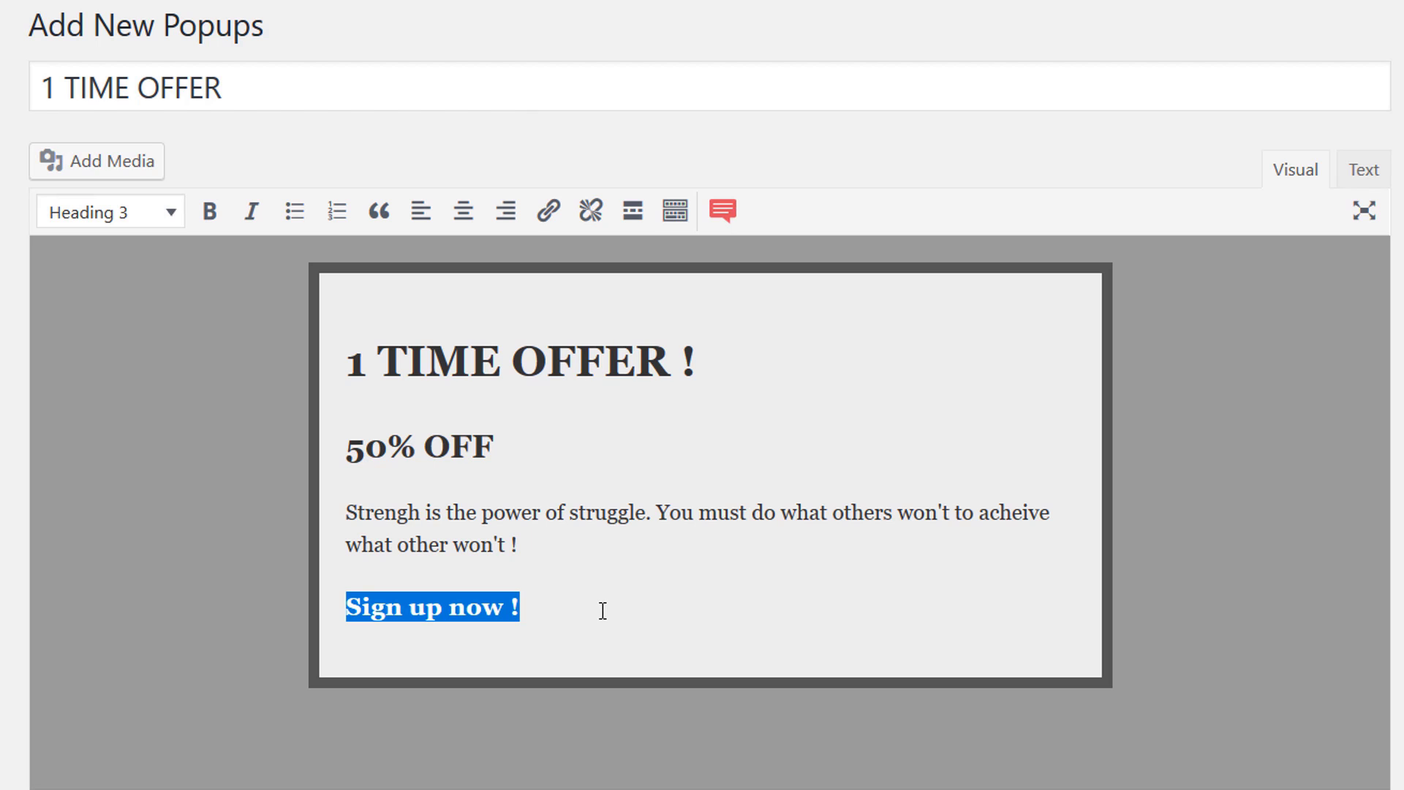
- Link the "Sign up now !" text to the page anchor #pricing
{"action": "left_click", "coordinate": [548, 220]}
{"action": "type", "text": "#pricing"}
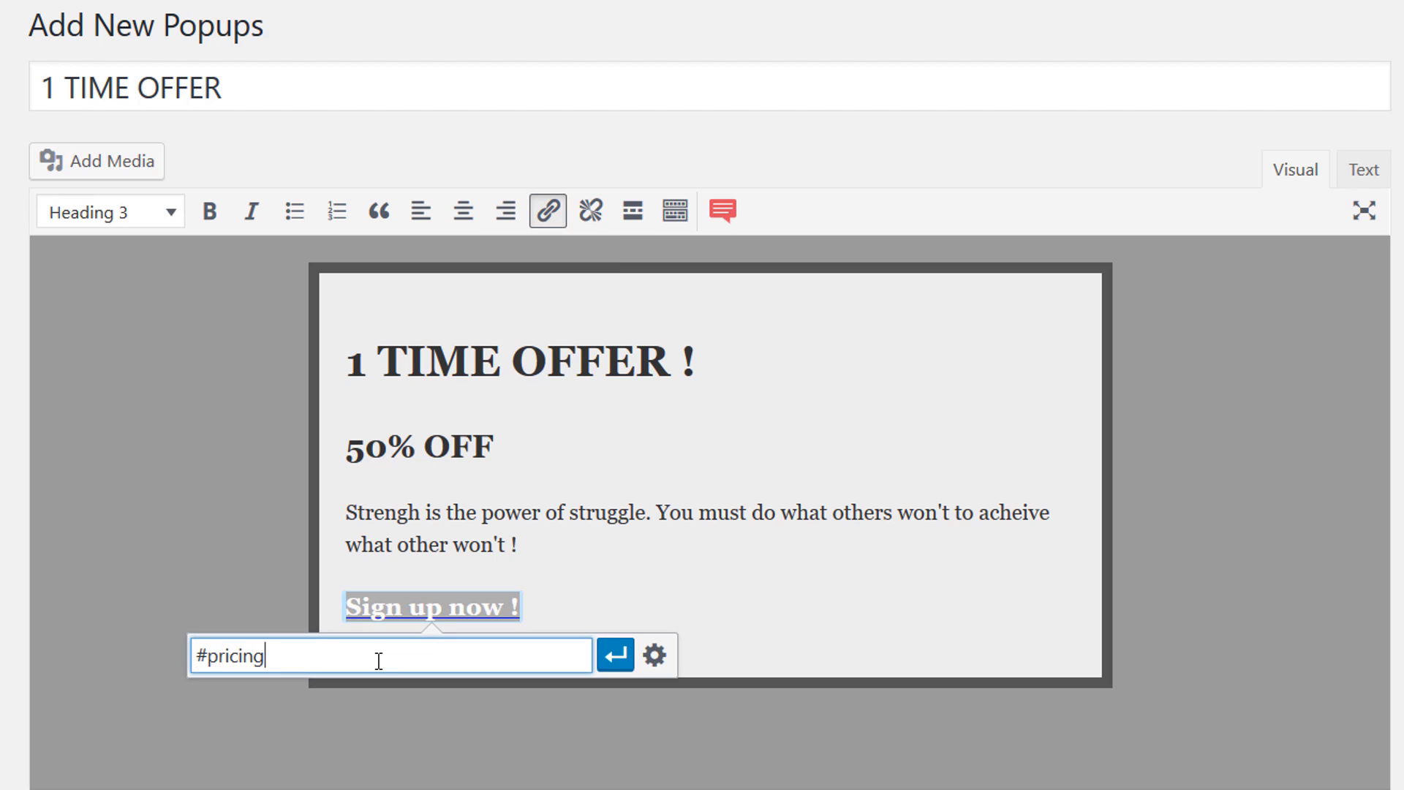
{"action": "left_click", "coordinate": [616, 656]}
- Center all of the popup's text and publish the popup
{"action": "left_click_drag", "start_coordinate": [520, 607], "coordinate": [318, 352]}
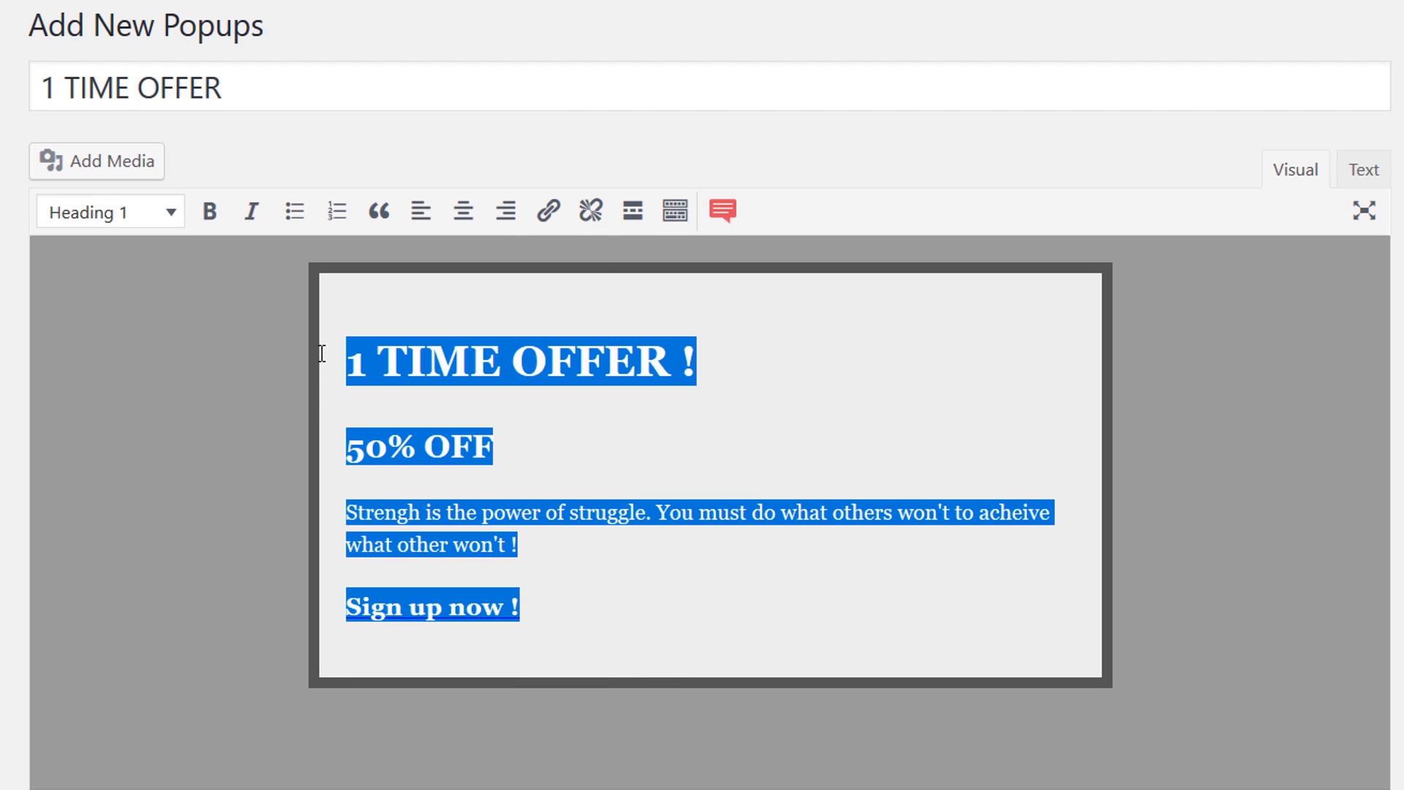
{"action": "left_click", "coordinate": [463, 212]}
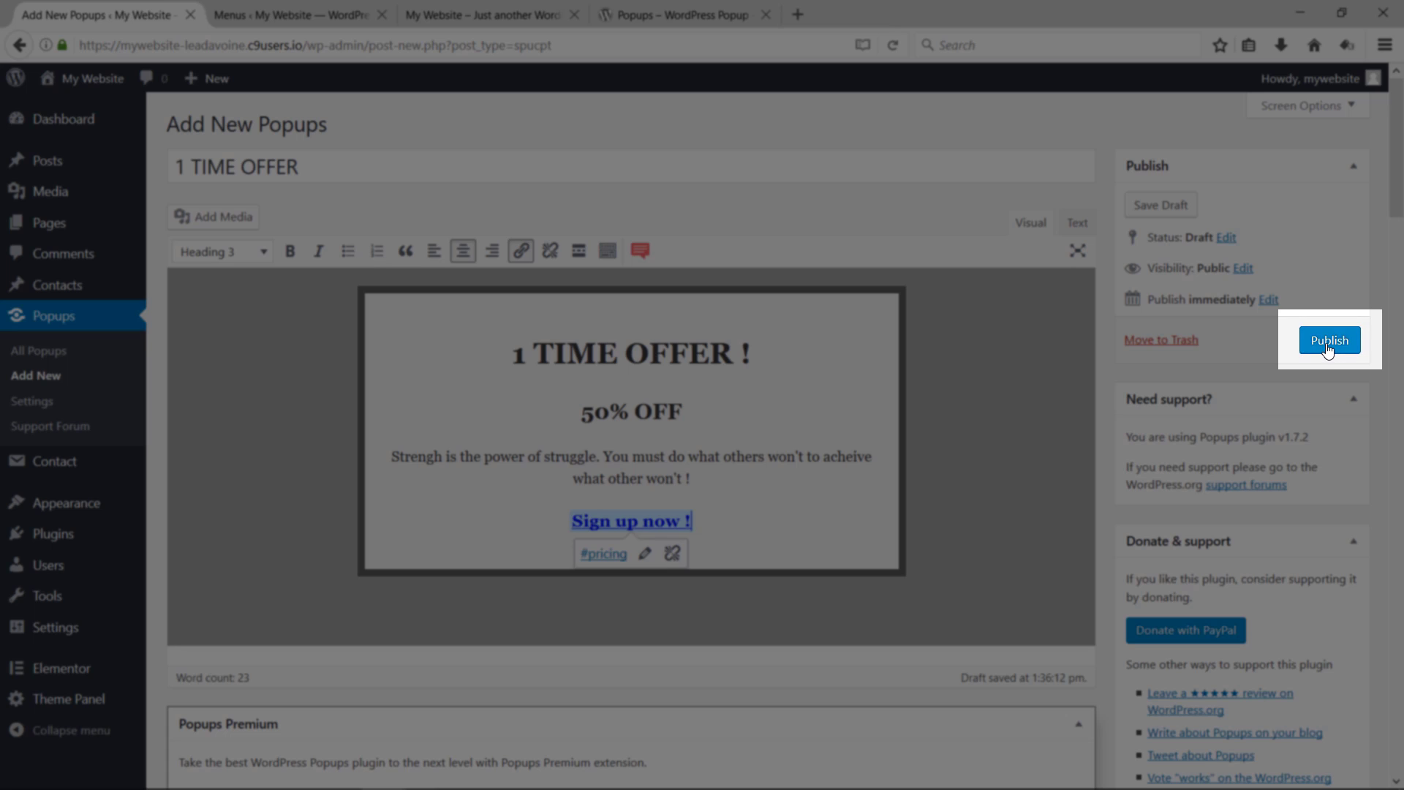
{"action": "left_click", "coordinate": [1328, 341]}
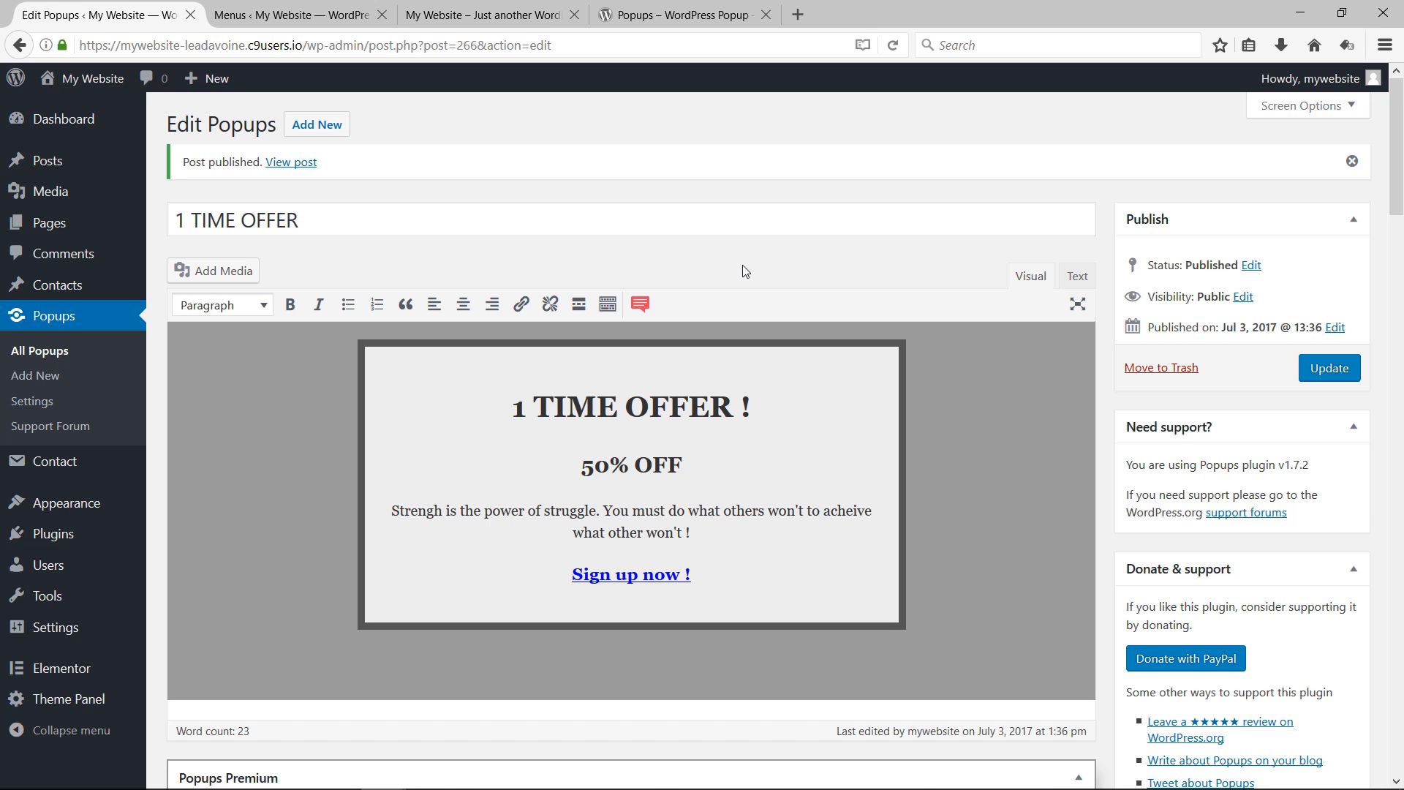
- Reload the website's front page to check the popup and follow its "Sign up now !" link
{"action": "left_click", "coordinate": [382, 15]}
{"action": "left_click", "coordinate": [289, 13]}
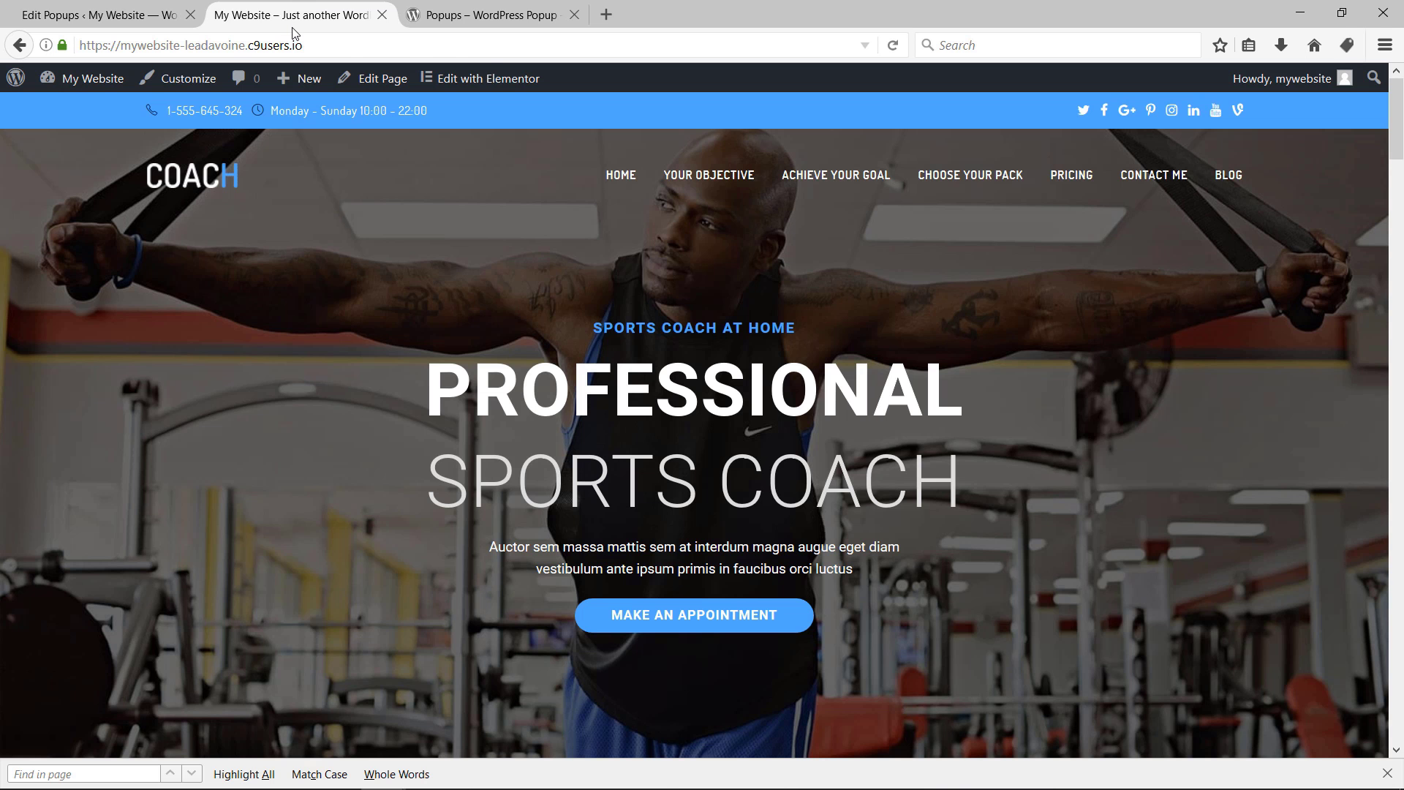
{"action": "key", "text": "F5"}
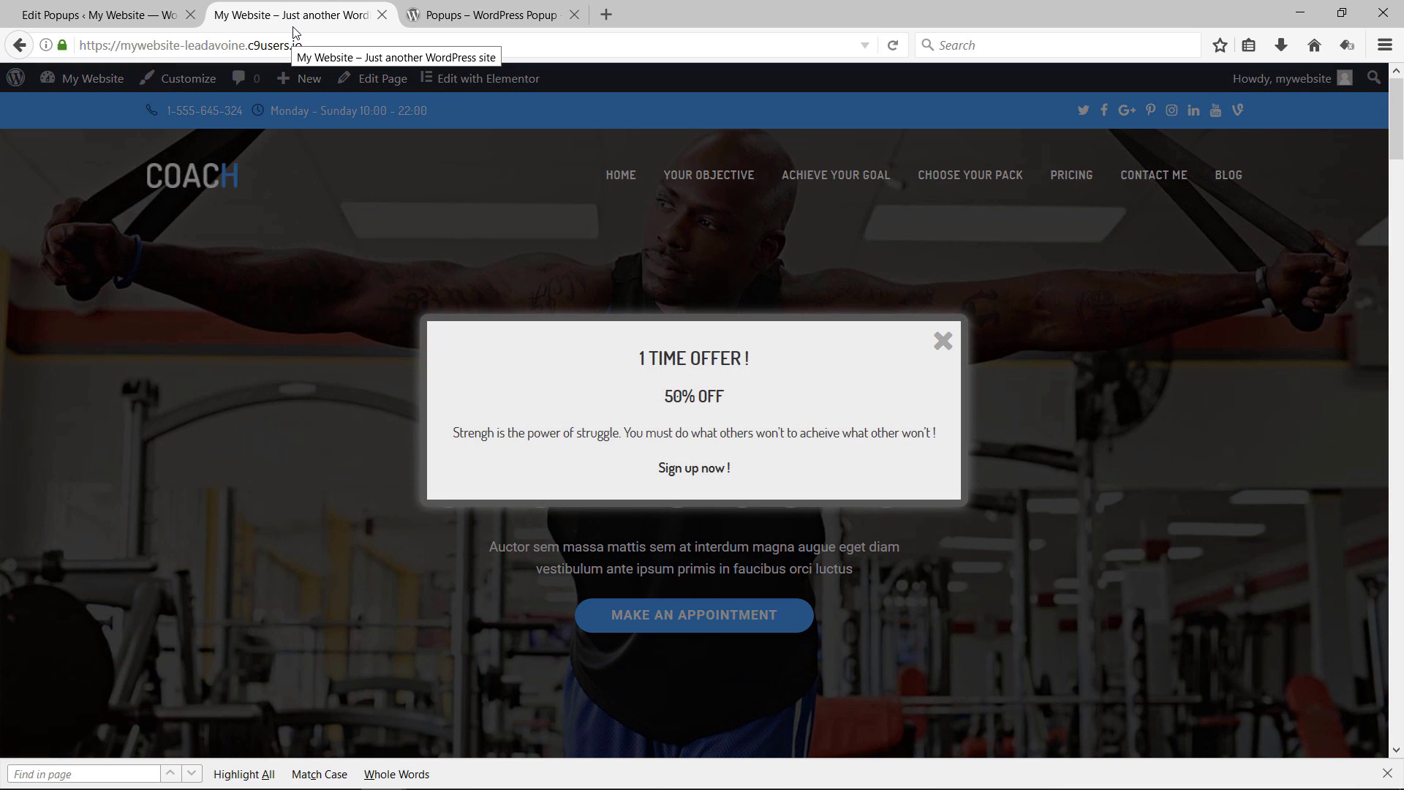
{"action": "left_click", "coordinate": [694, 476]}
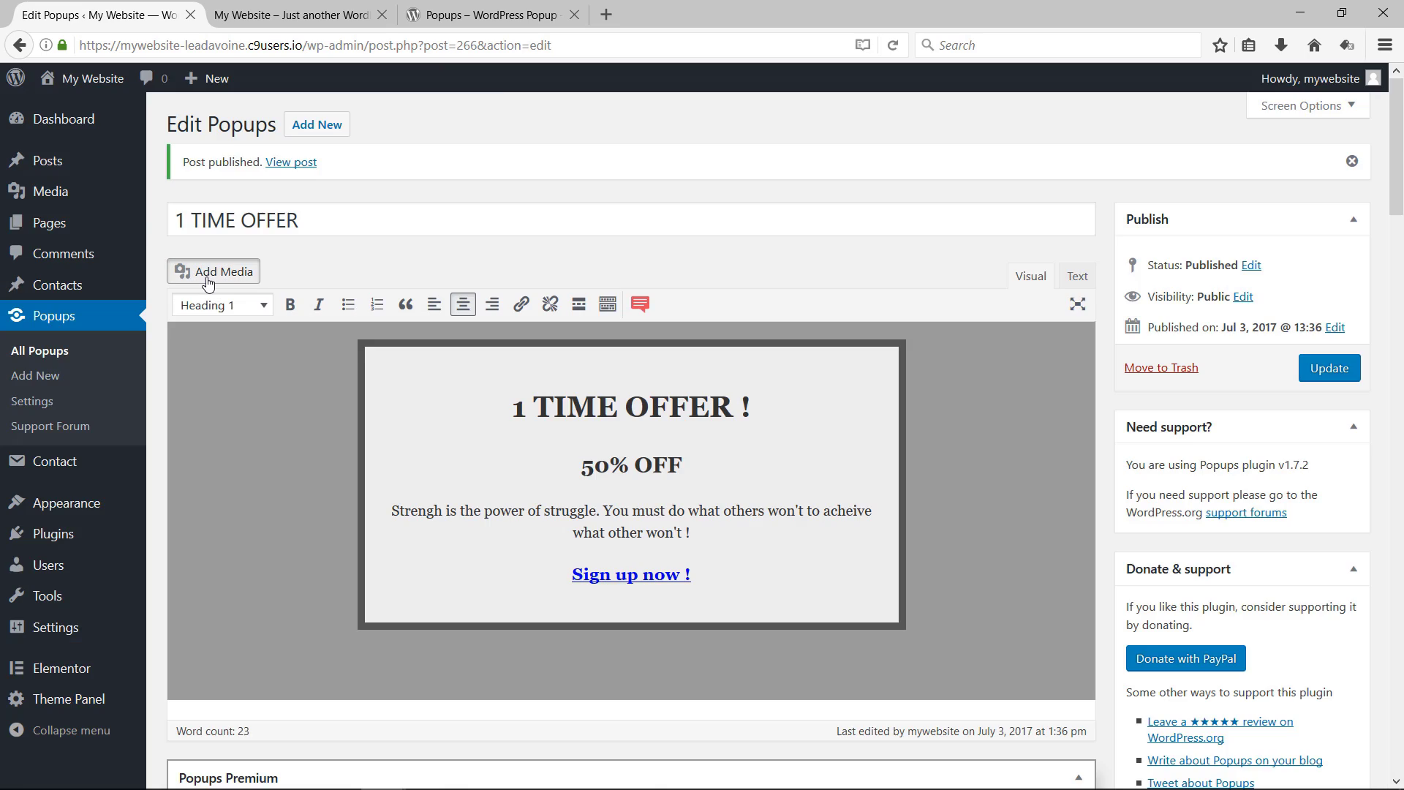
- Insert Fitness-PNG-Image.png from the media library at medium size into the popup and align it left of the text
{"action": "left_click", "coordinate": [208, 281]}
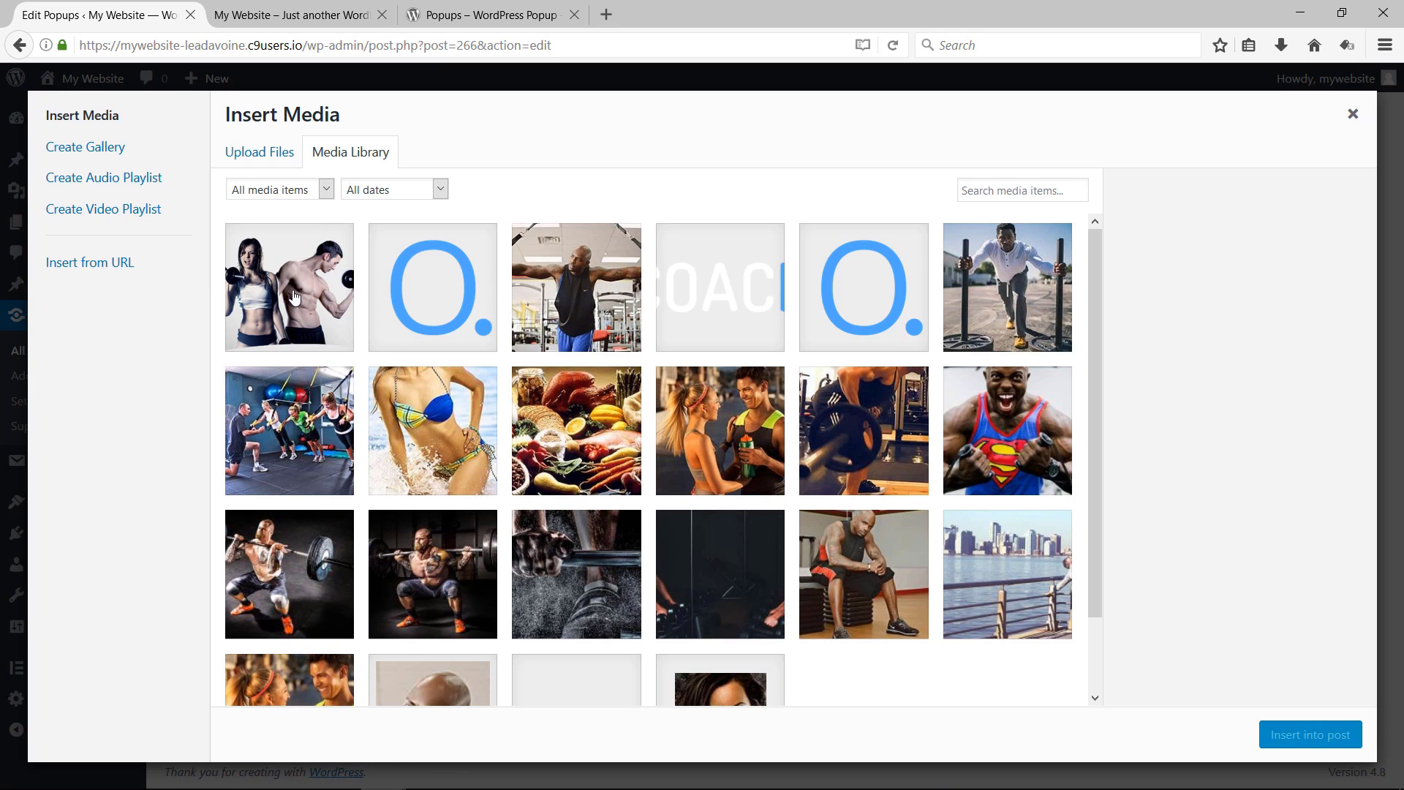
{"action": "left_click", "coordinate": [293, 294]}
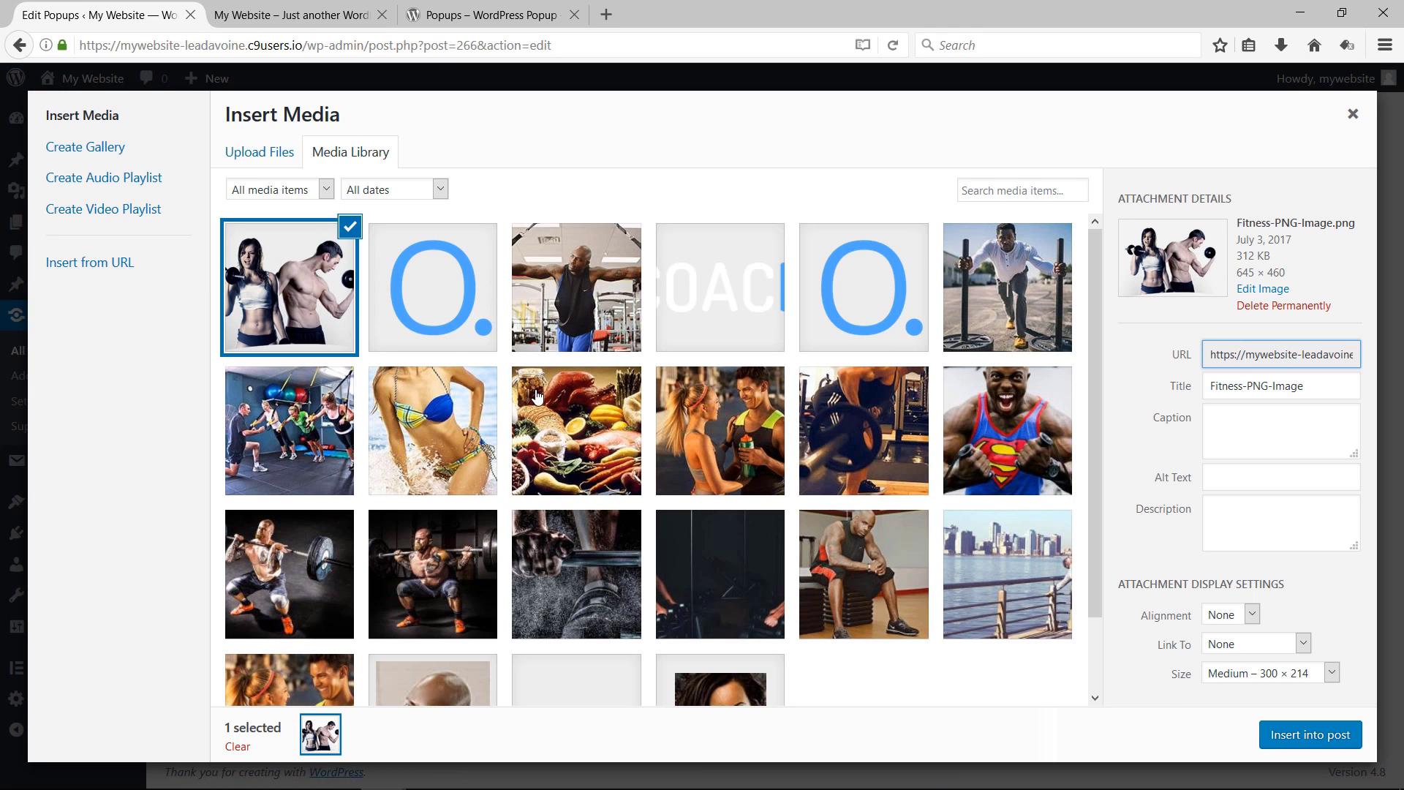
{"action": "left_click", "coordinate": [1310, 736]}
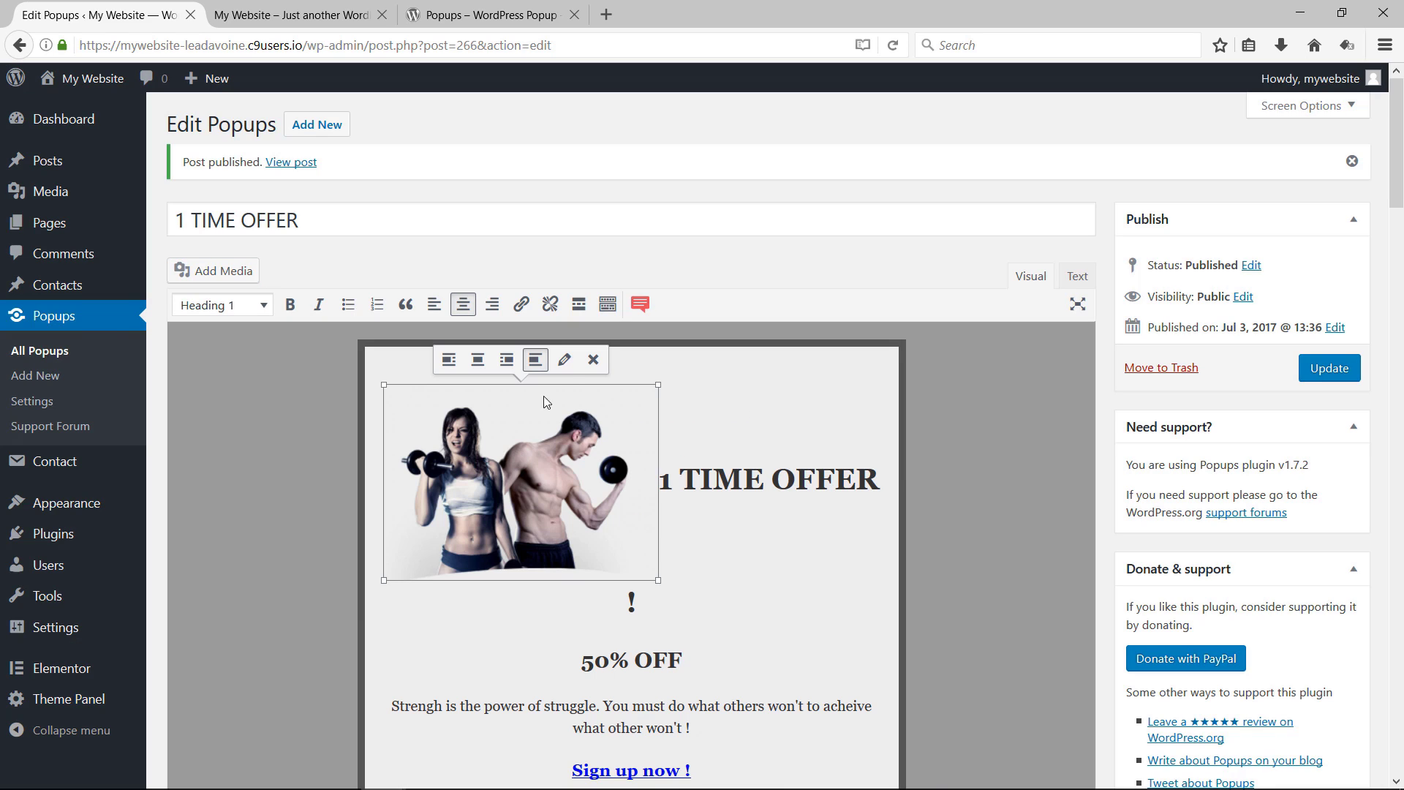
{"action": "left_click", "coordinate": [450, 365]}
{"action": "left_click", "coordinate": [838, 508]}
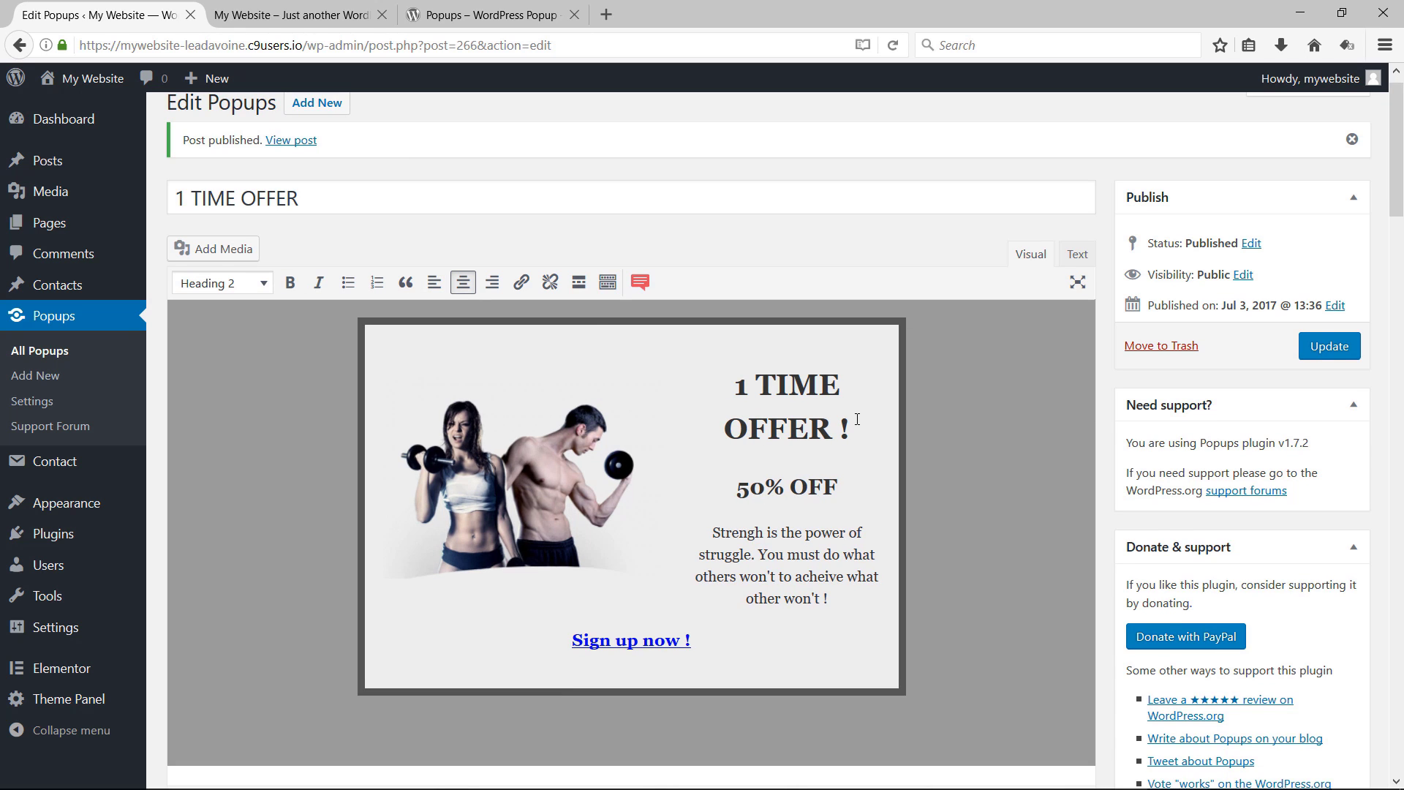
- Change the popup's background color to light grey in its appearance settings
{"action": "scroll", "coordinate": [867, 218], "scroll_direction": "down", "scroll_amount": 15}
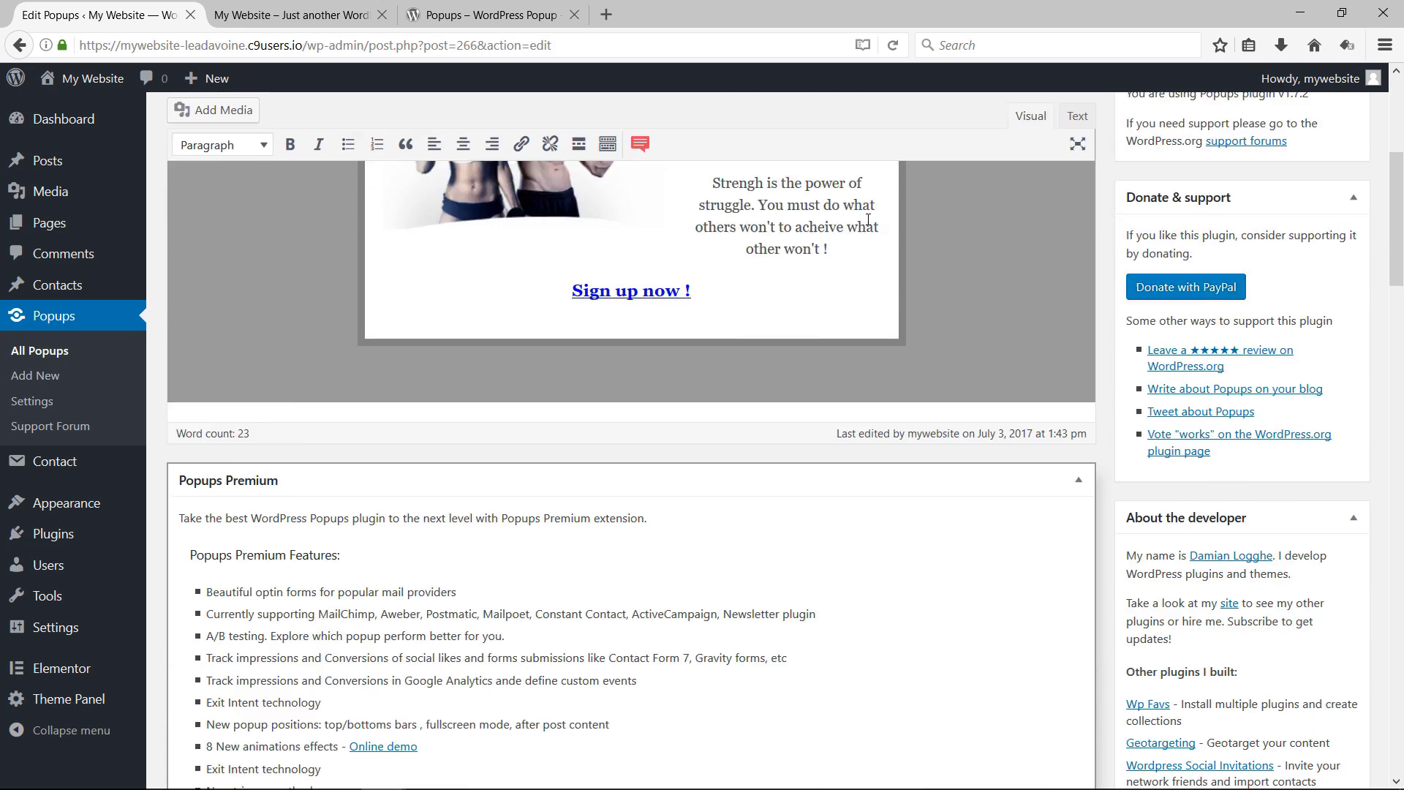
{"action": "scroll", "coordinate": [866, 219], "scroll_direction": "down", "scroll_amount": 2}
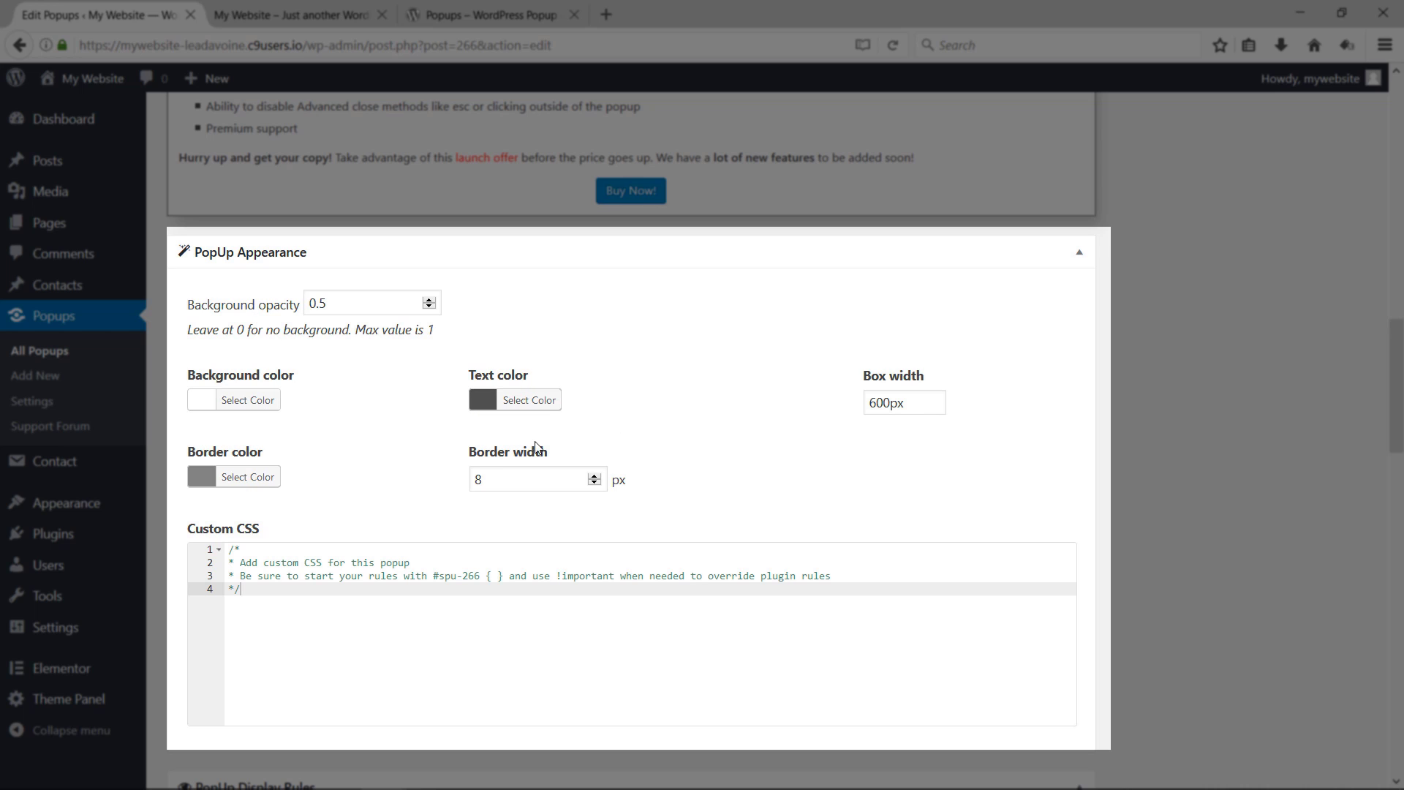
{"action": "left_click", "coordinate": [251, 401]}
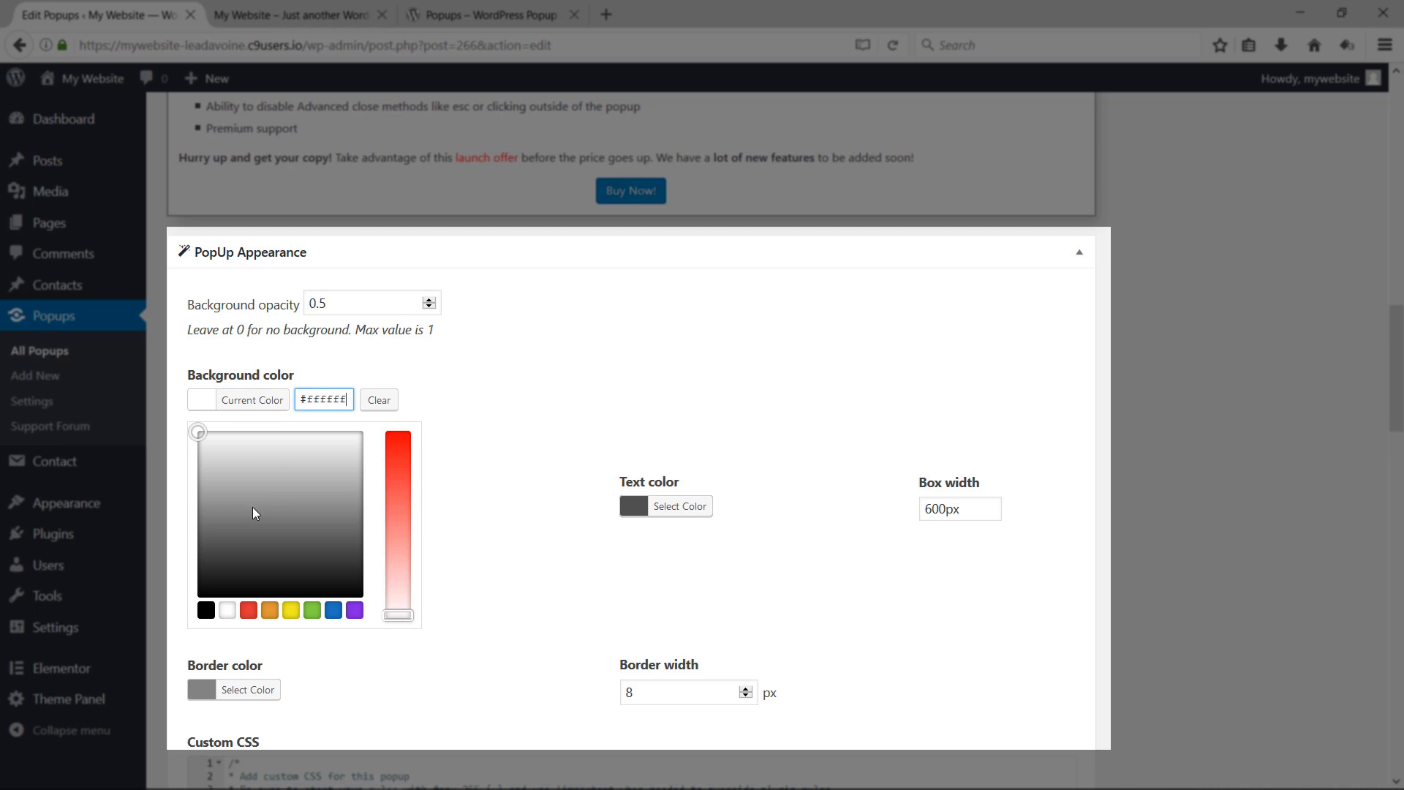
{"action": "left_click_drag", "start_coordinate": [197, 436], "coordinate": [185, 463]}
{"action": "left_click", "coordinate": [530, 394]}
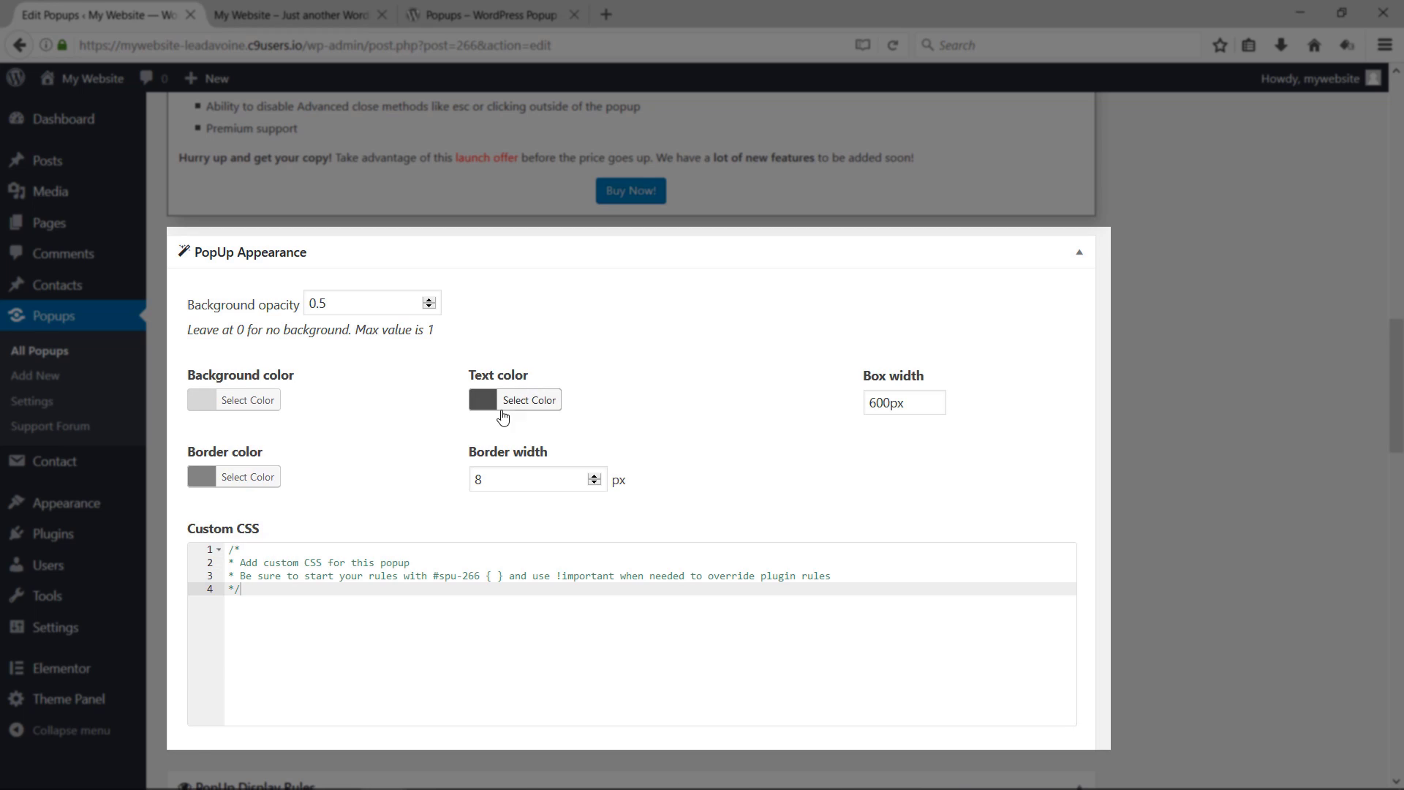
- Darken the popup's grey text color and set the border width to 5 px
{"action": "left_click", "coordinate": [515, 402]}
{"action": "left_click_drag", "start_coordinate": [431, 552], "coordinate": [408, 560]}
{"action": "left_click", "coordinate": [715, 378]}
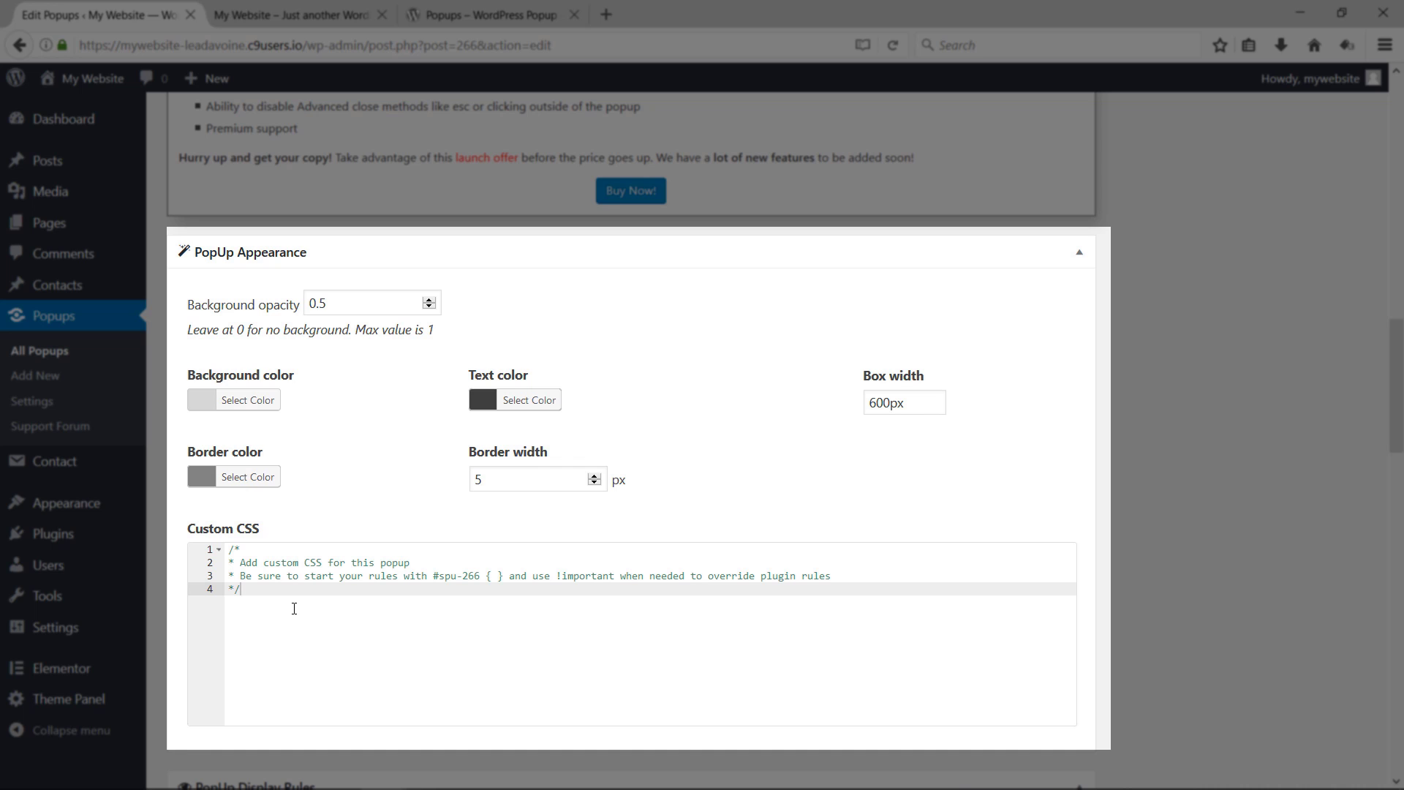
- Update the popup and reload the website's front page to check its new appearance
{"action": "scroll", "coordinate": [752, 275], "scroll_direction": "down", "scroll_amount": 10}
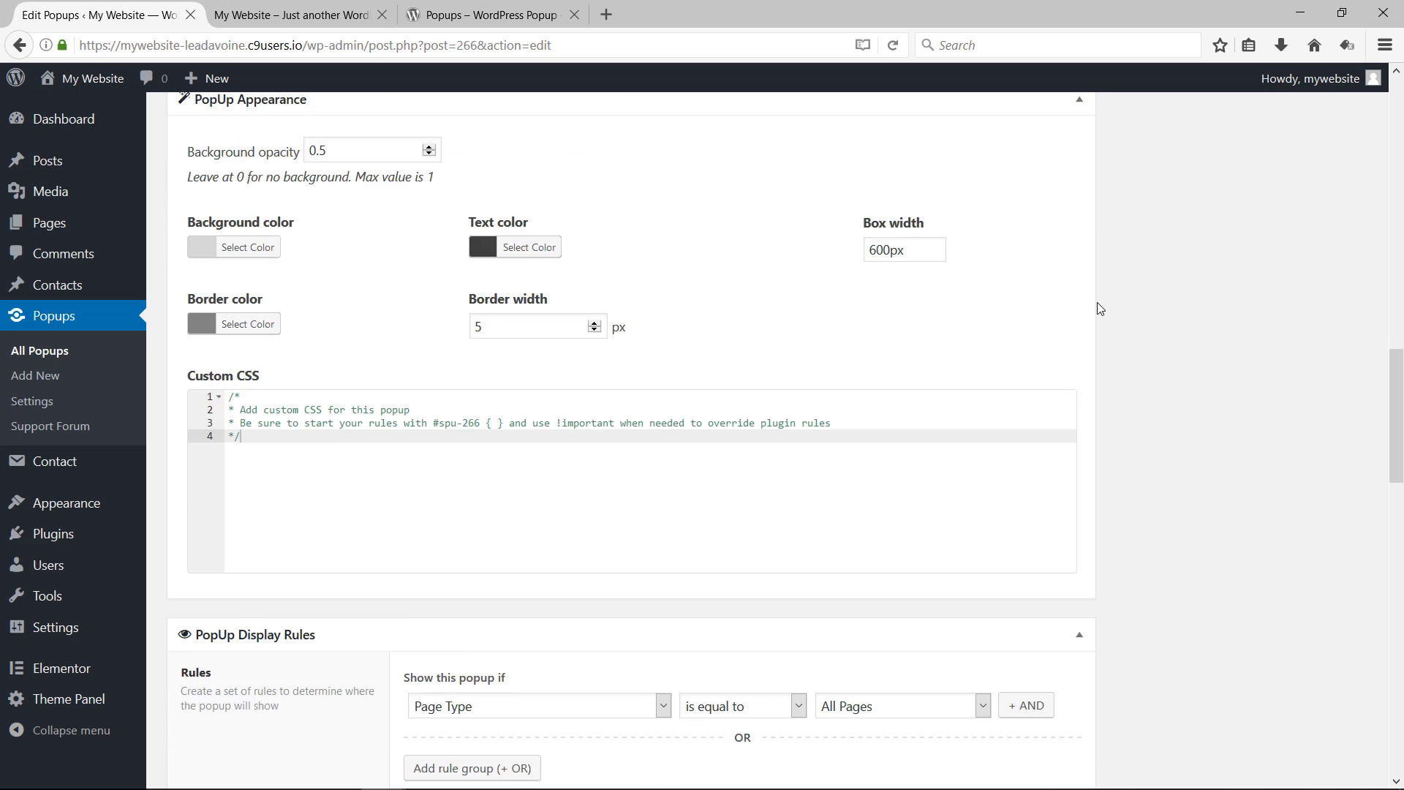
{"action": "scroll", "coordinate": [751, 275], "scroll_direction": "down", "scroll_amount": 10}
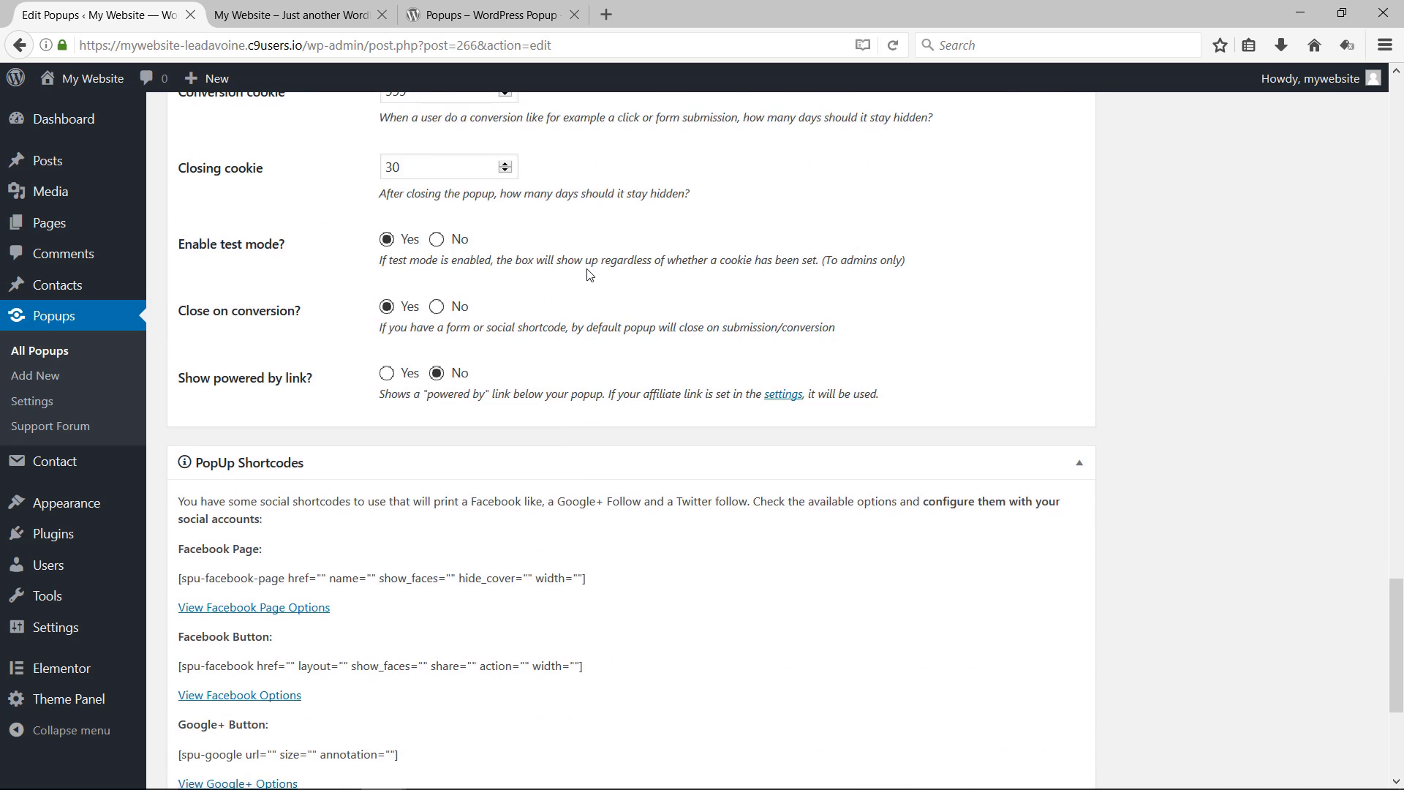
{"action": "scroll", "coordinate": [588, 269], "scroll_direction": "up", "scroll_amount": 1}
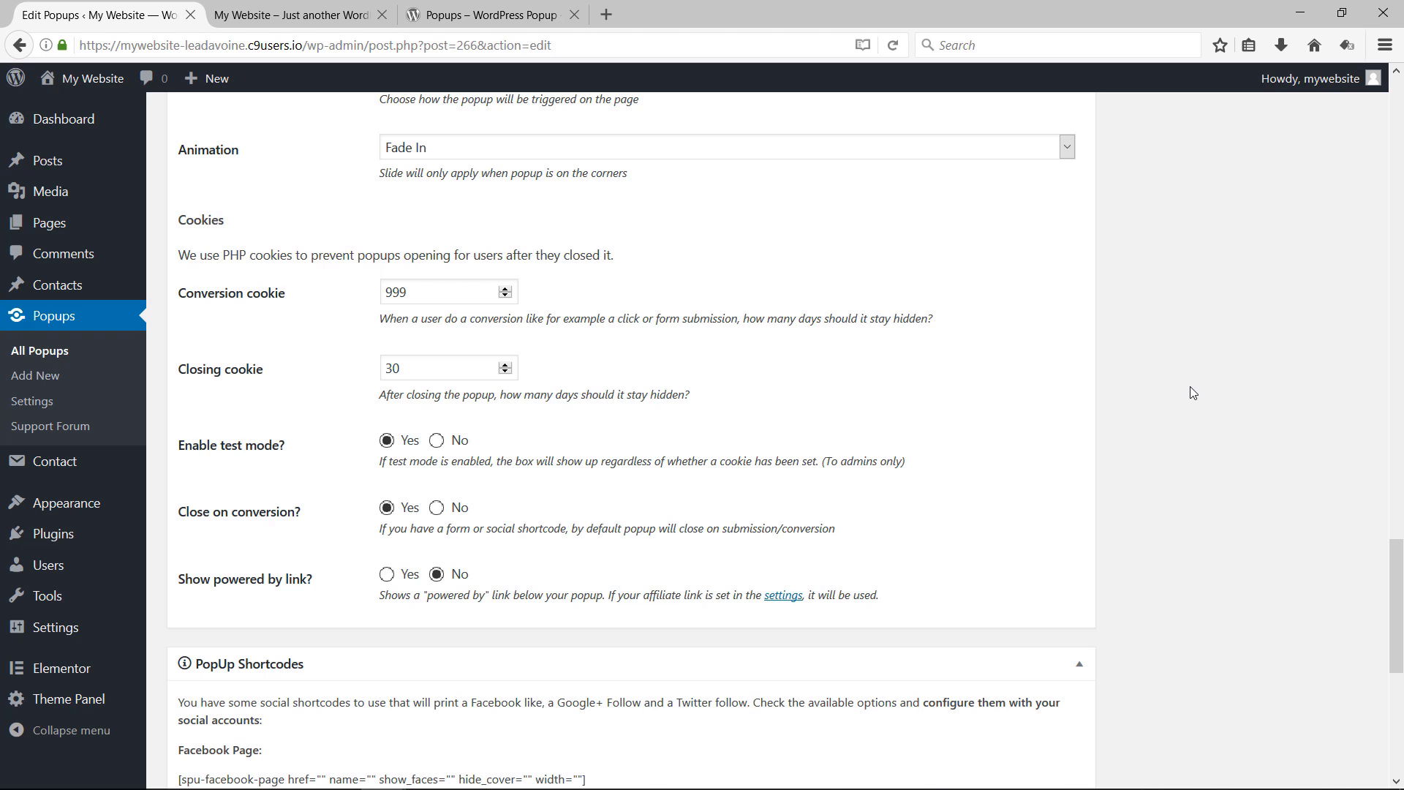
{"action": "scroll", "coordinate": [1191, 385], "scroll_direction": "up", "scroll_amount": 15}
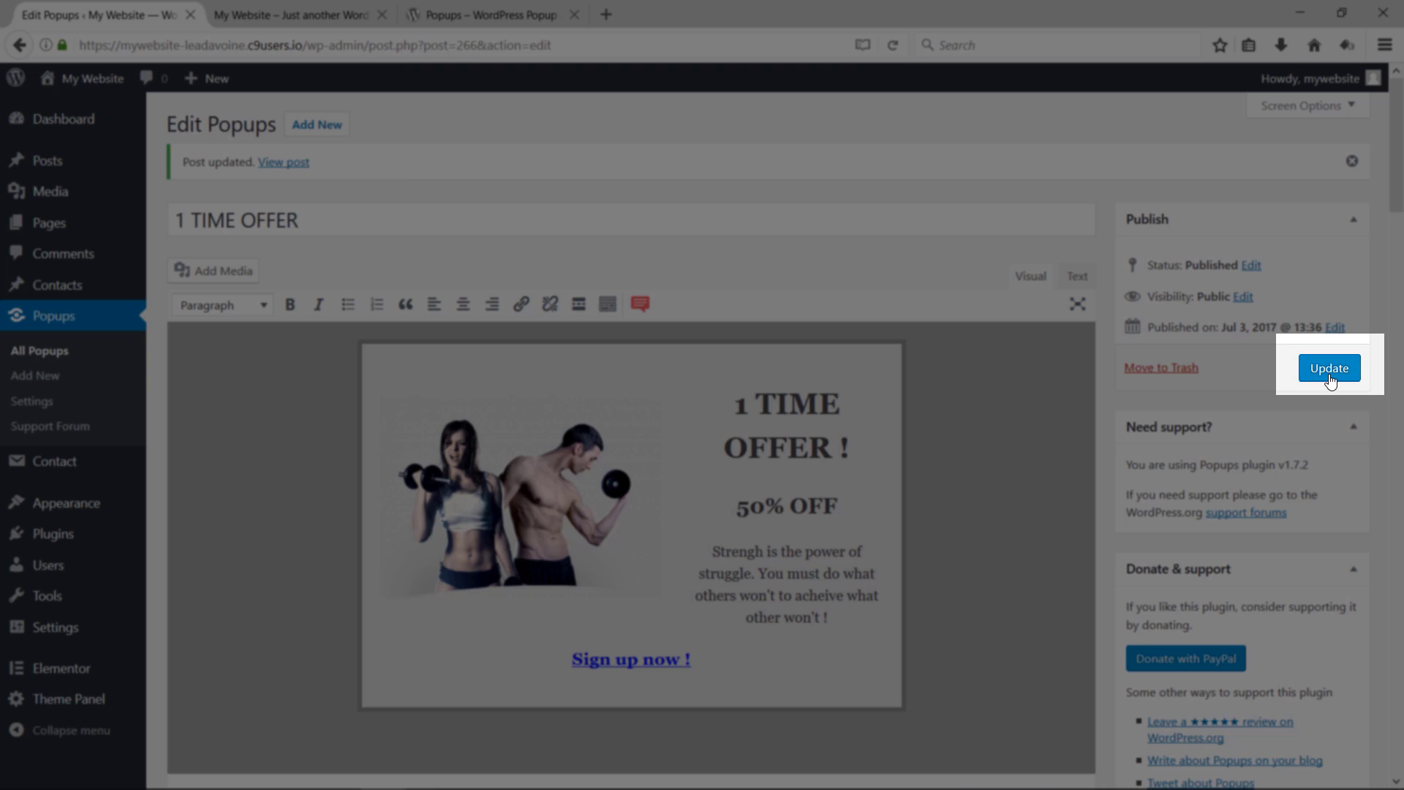
{"action": "left_click", "coordinate": [1330, 374]}
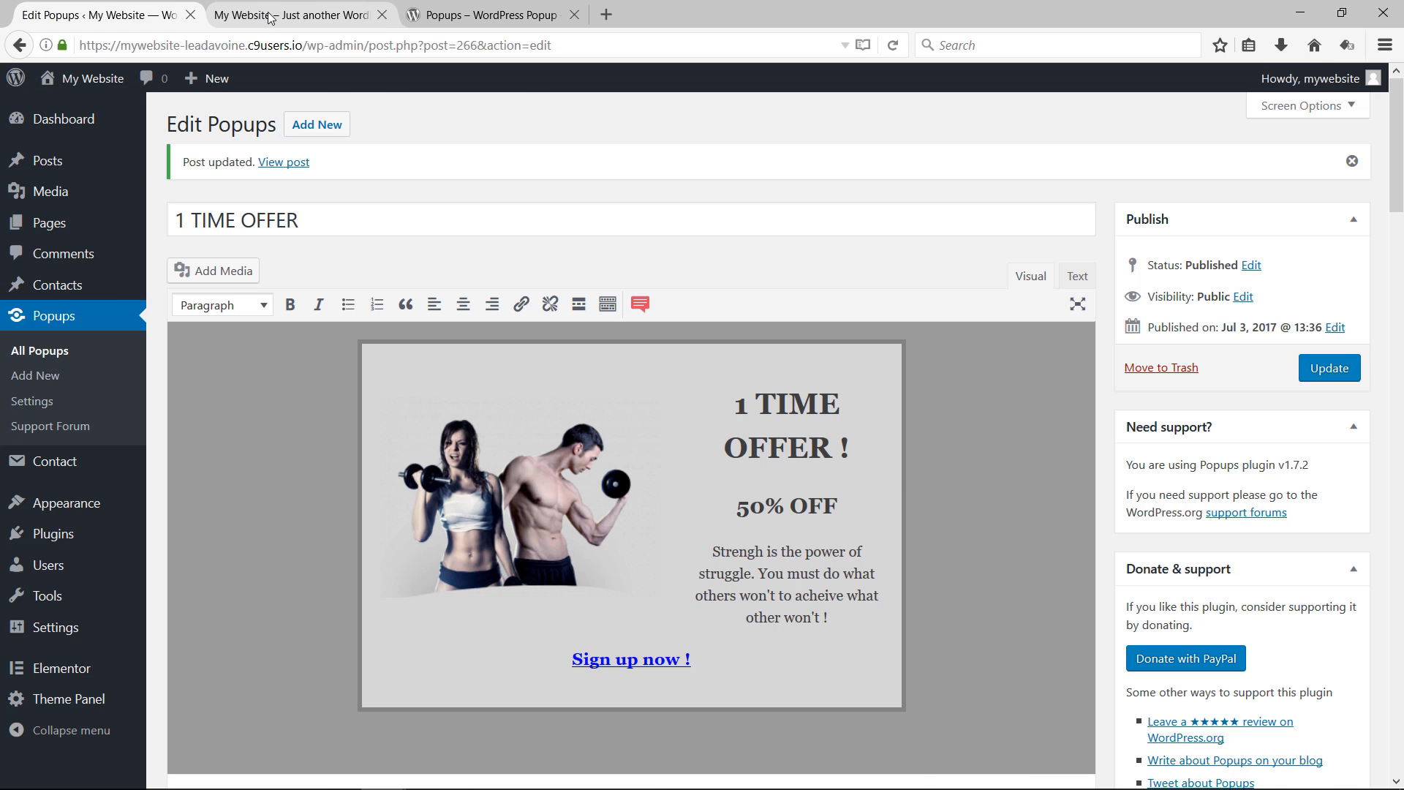
{"action": "left_click", "coordinate": [272, 16]}
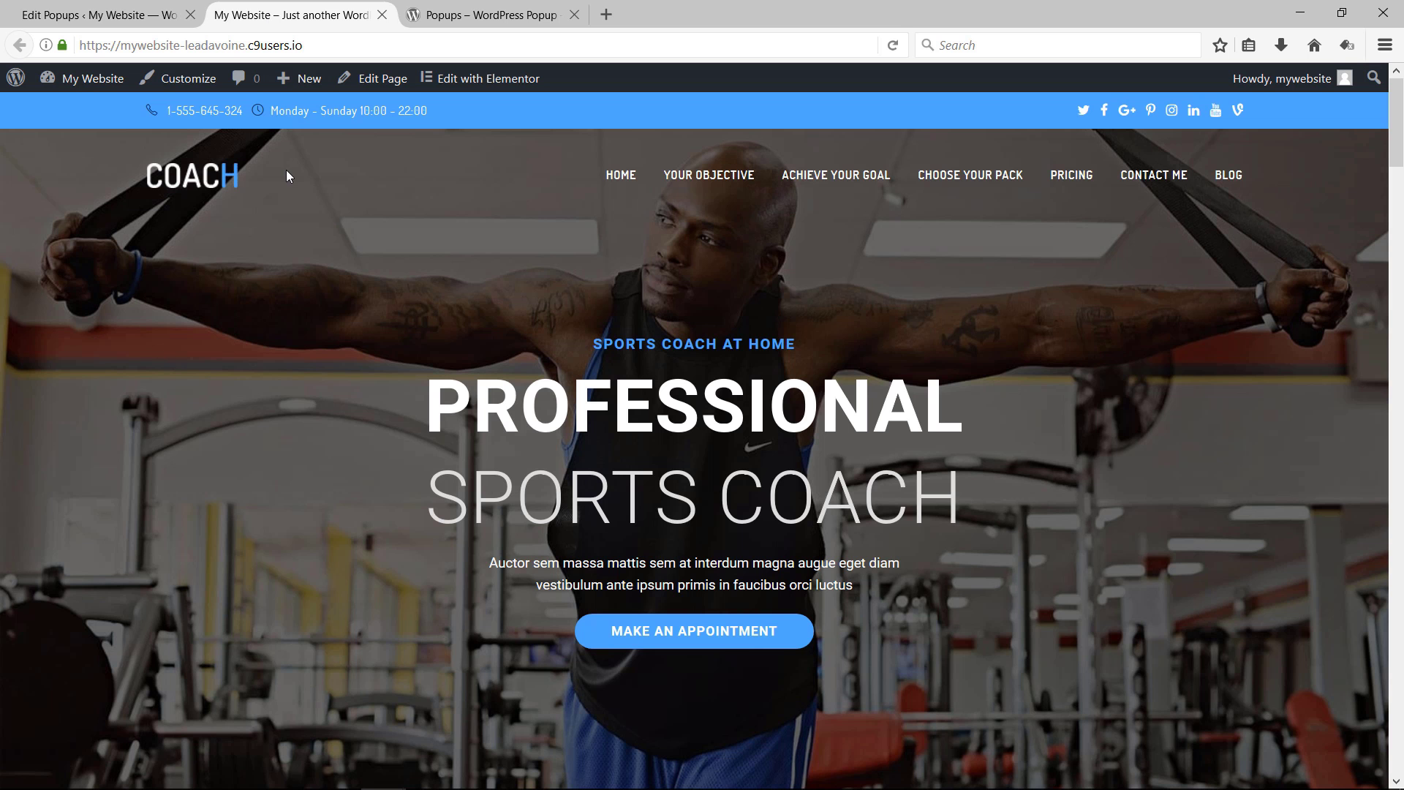
{"action": "key", "text": "F5"}
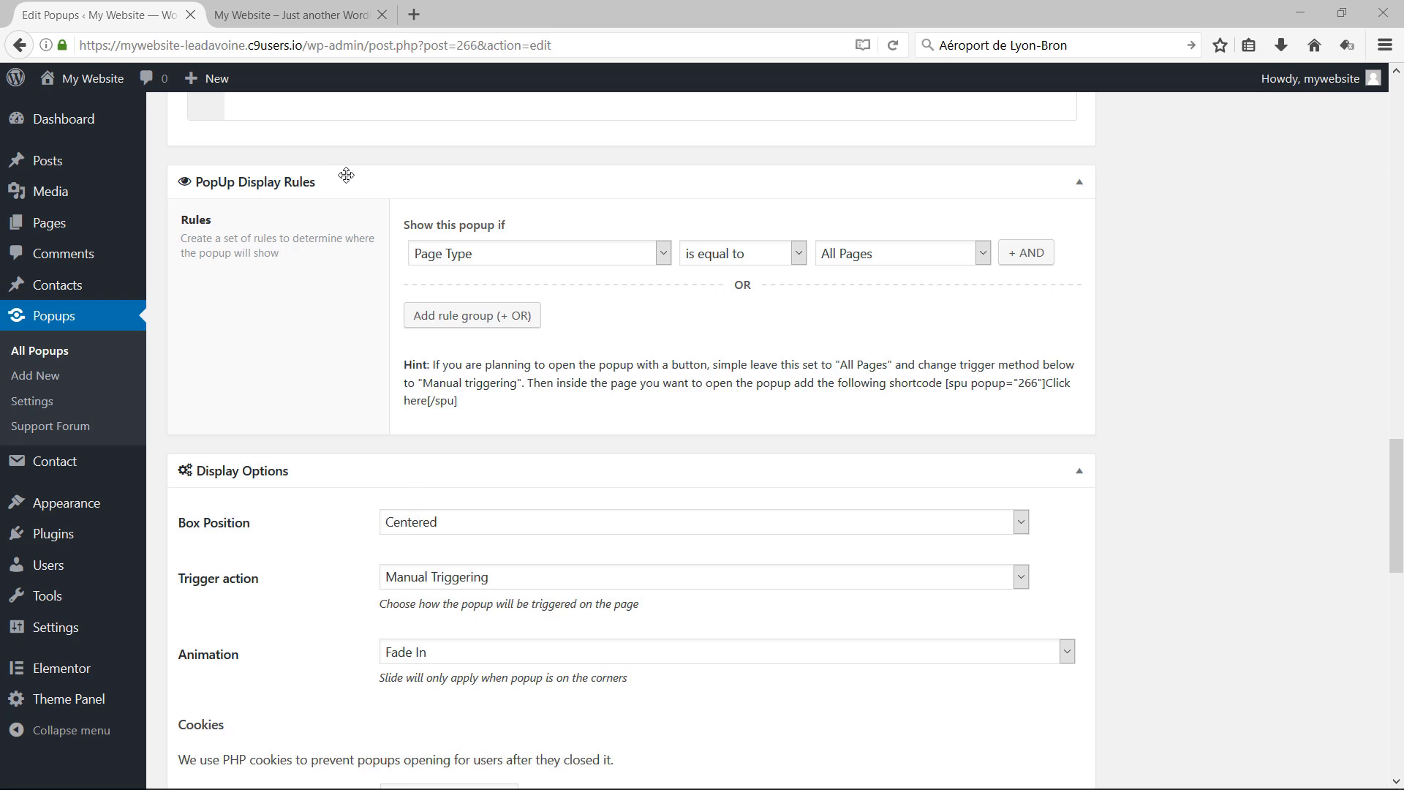
- Set the popup display rule to show it when Page Type is equal to All Pages
{"action": "left_click", "coordinate": [543, 262]}
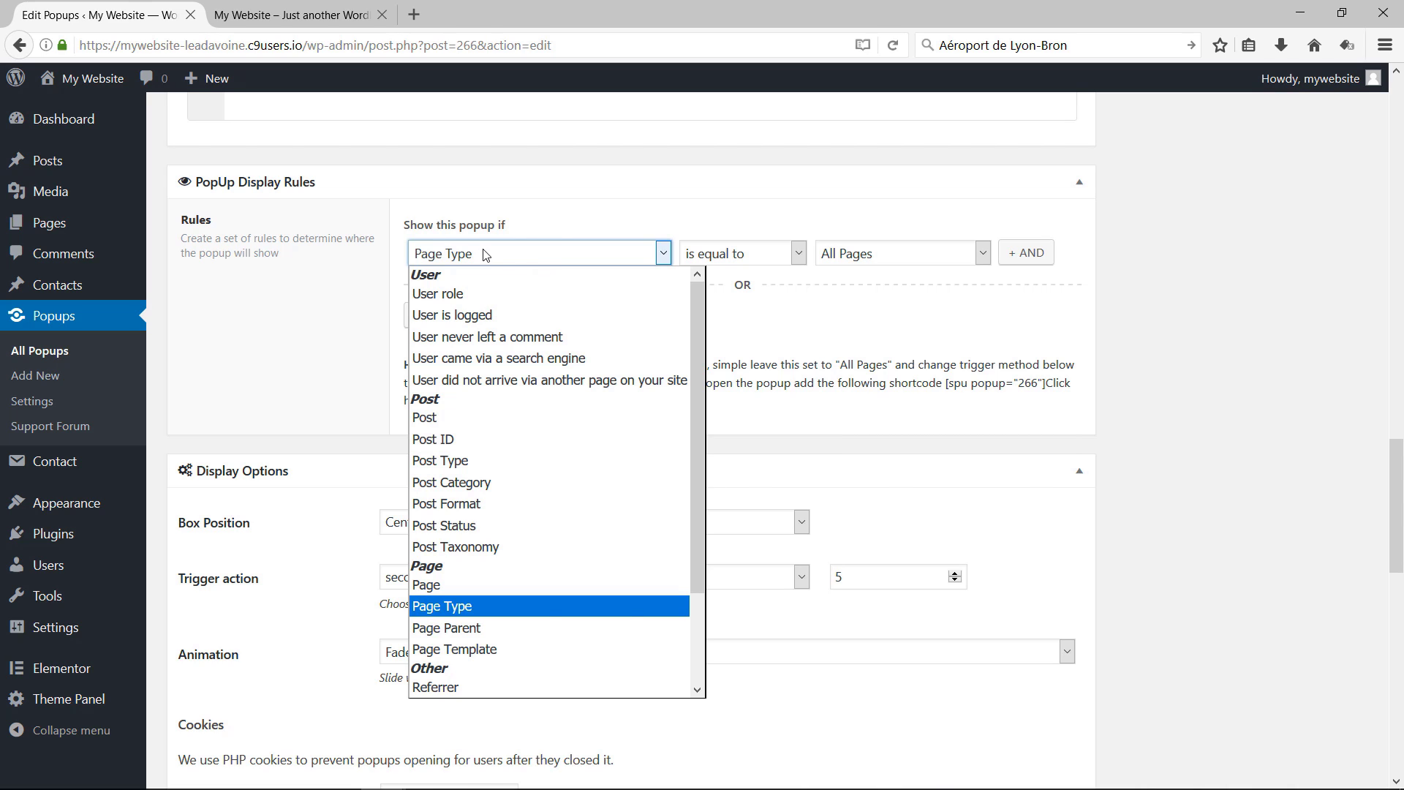
{"action": "left_click", "coordinate": [442, 256]}
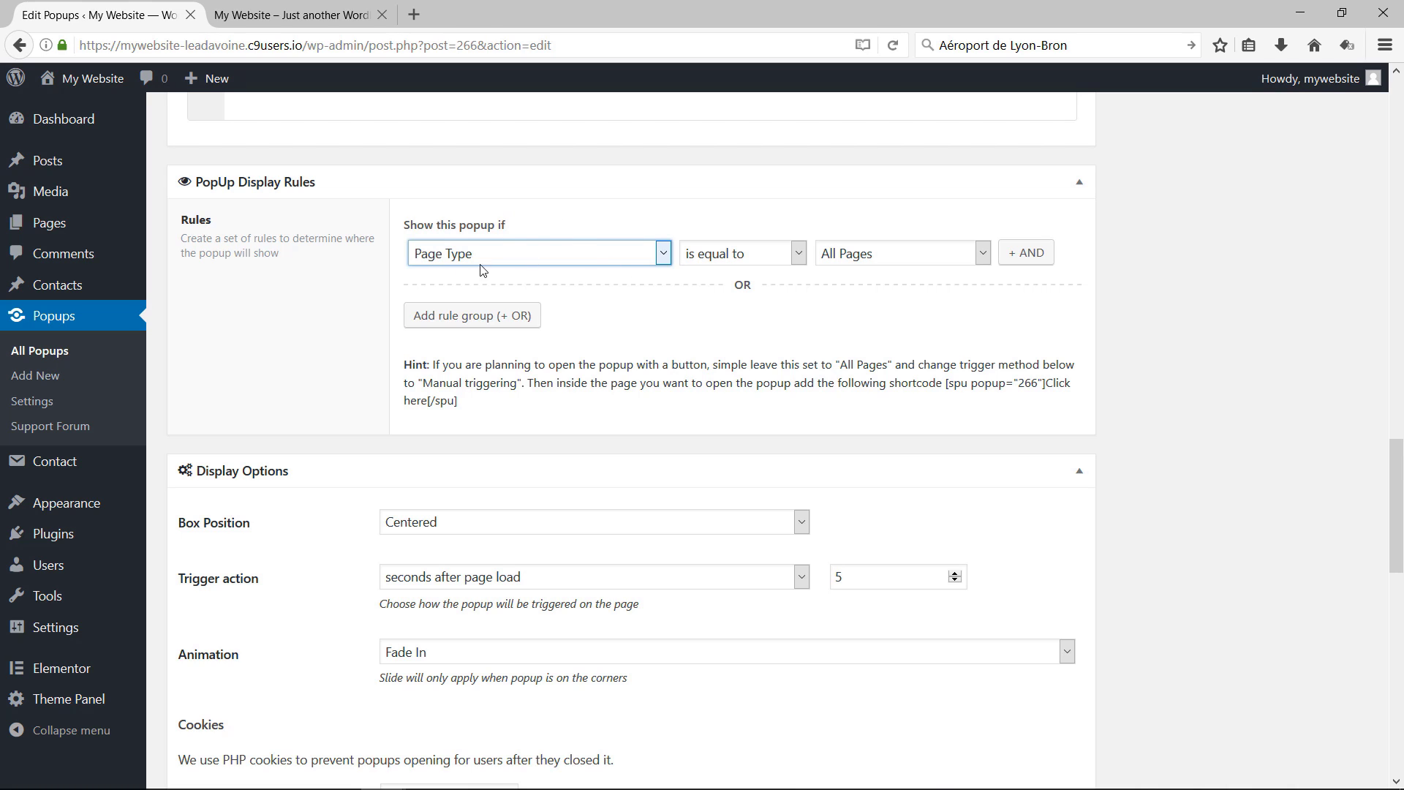
{"action": "left_click", "coordinate": [770, 257]}
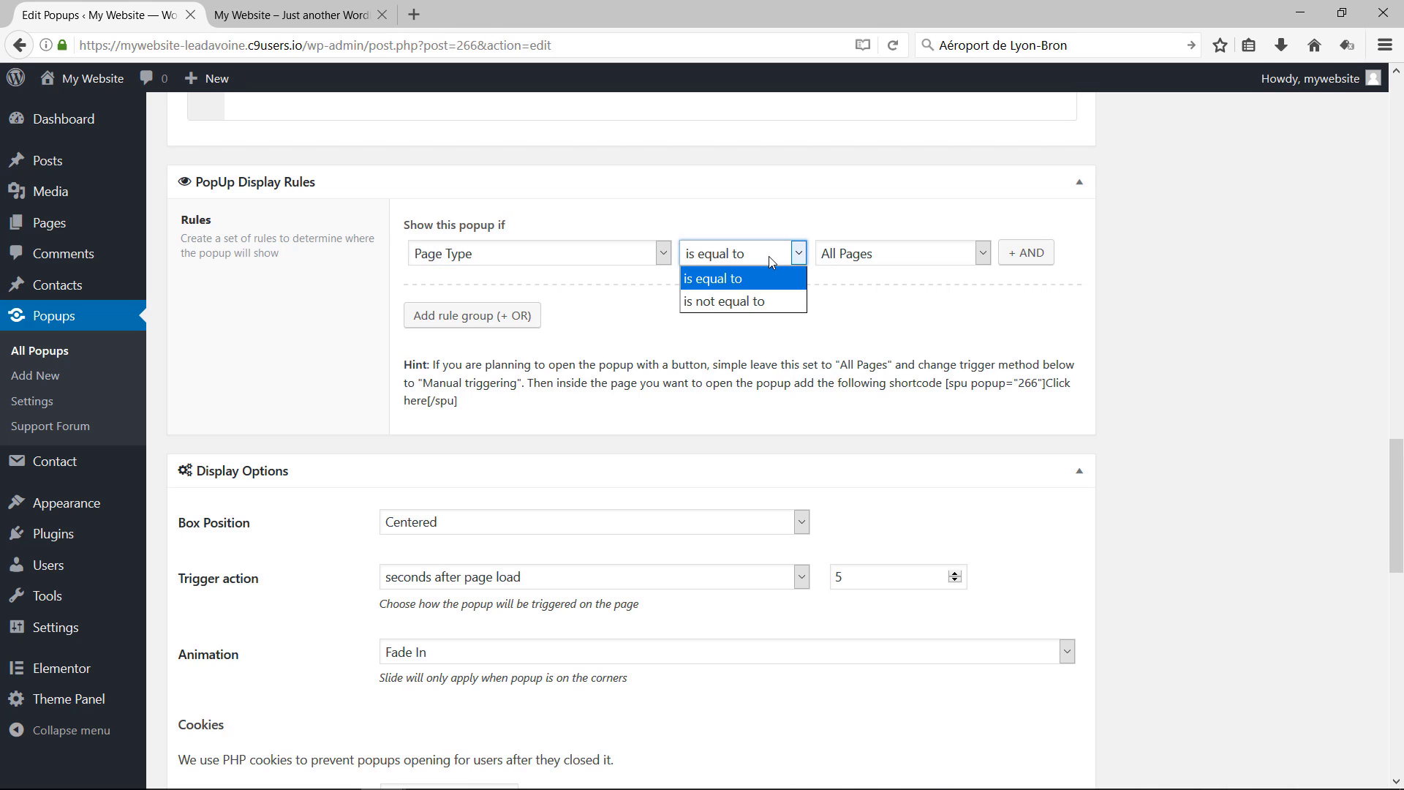
{"action": "left_click", "coordinate": [752, 279]}
{"action": "left_click", "coordinate": [896, 256]}
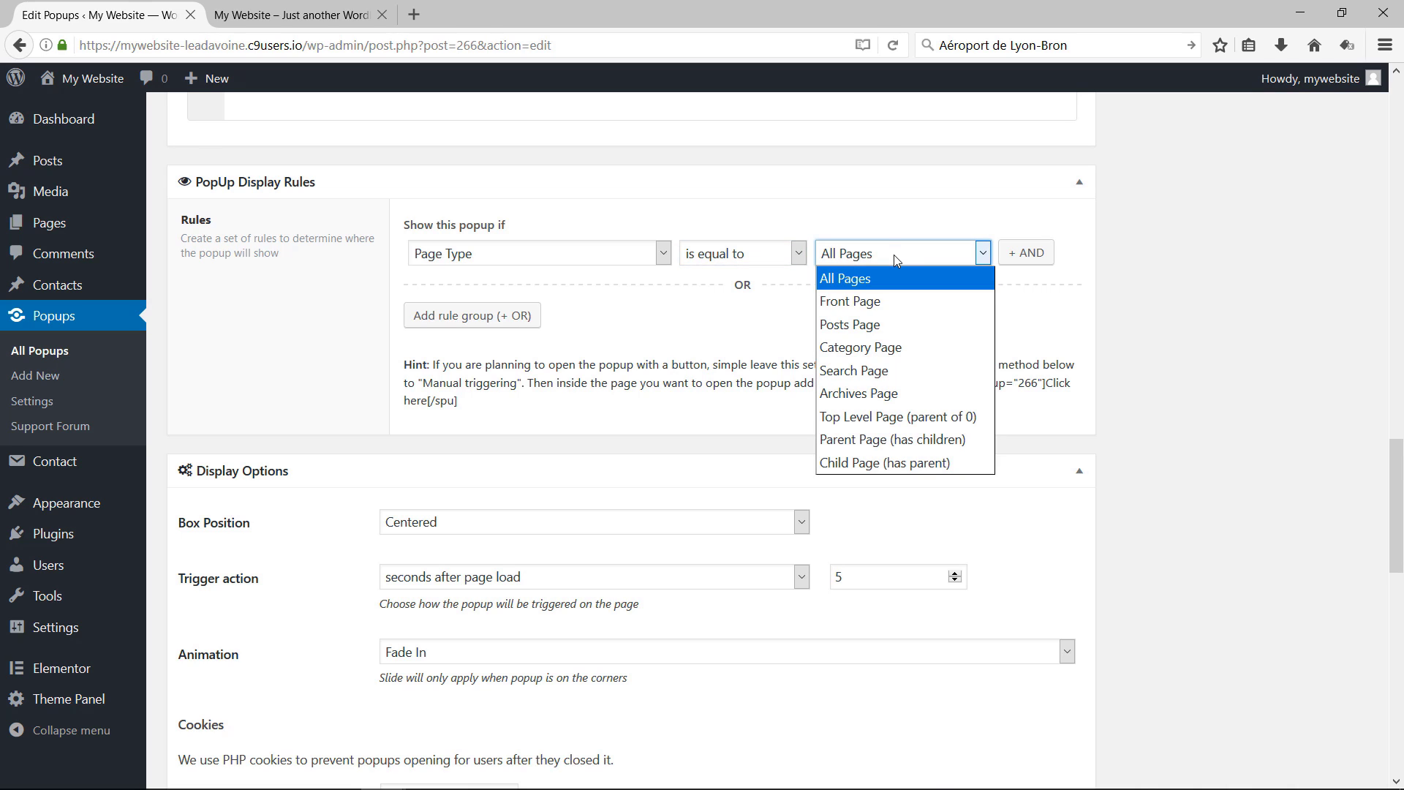
{"action": "left_click", "coordinate": [867, 279]}
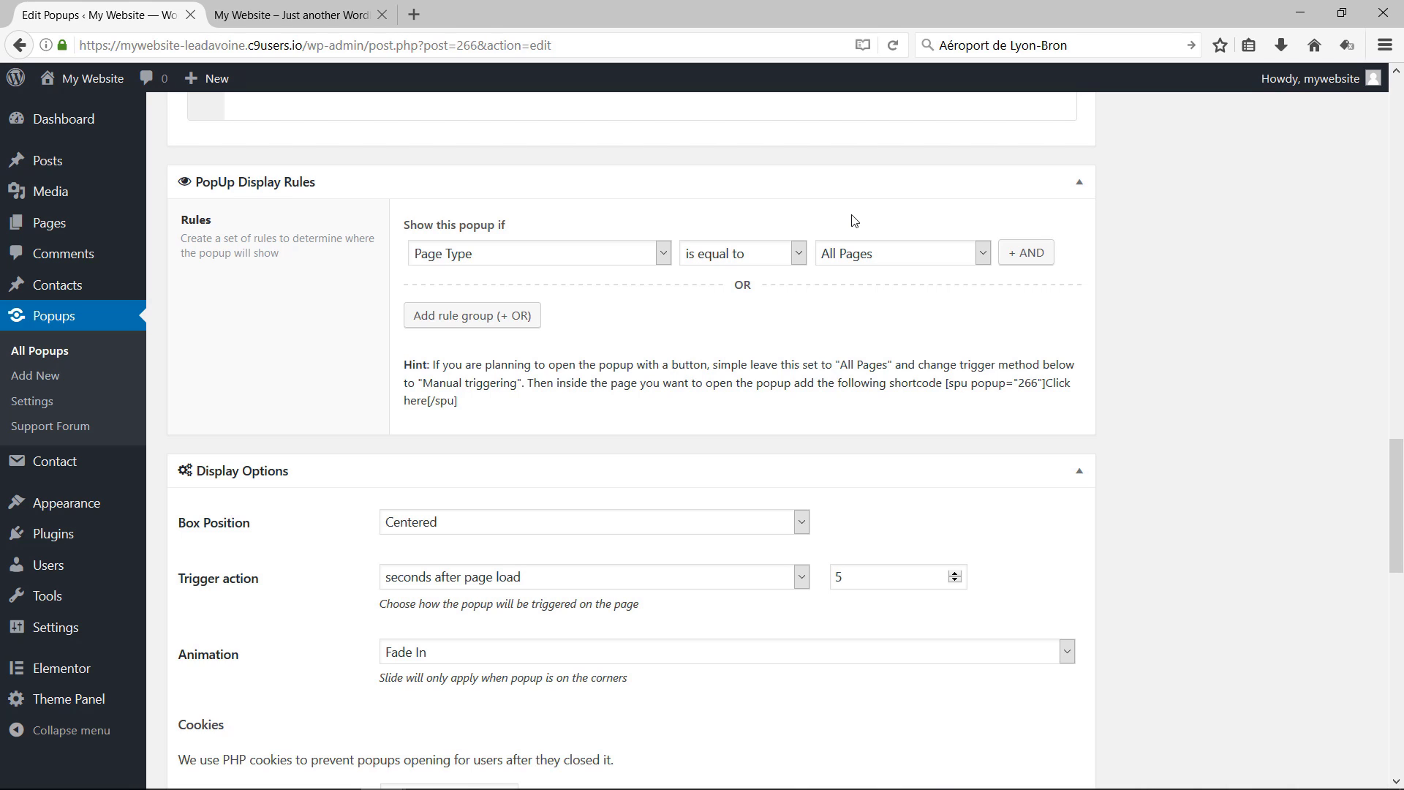
- Add a second AND condition to the popup's display rules and remove it again
{"action": "left_click", "coordinate": [1029, 256]}
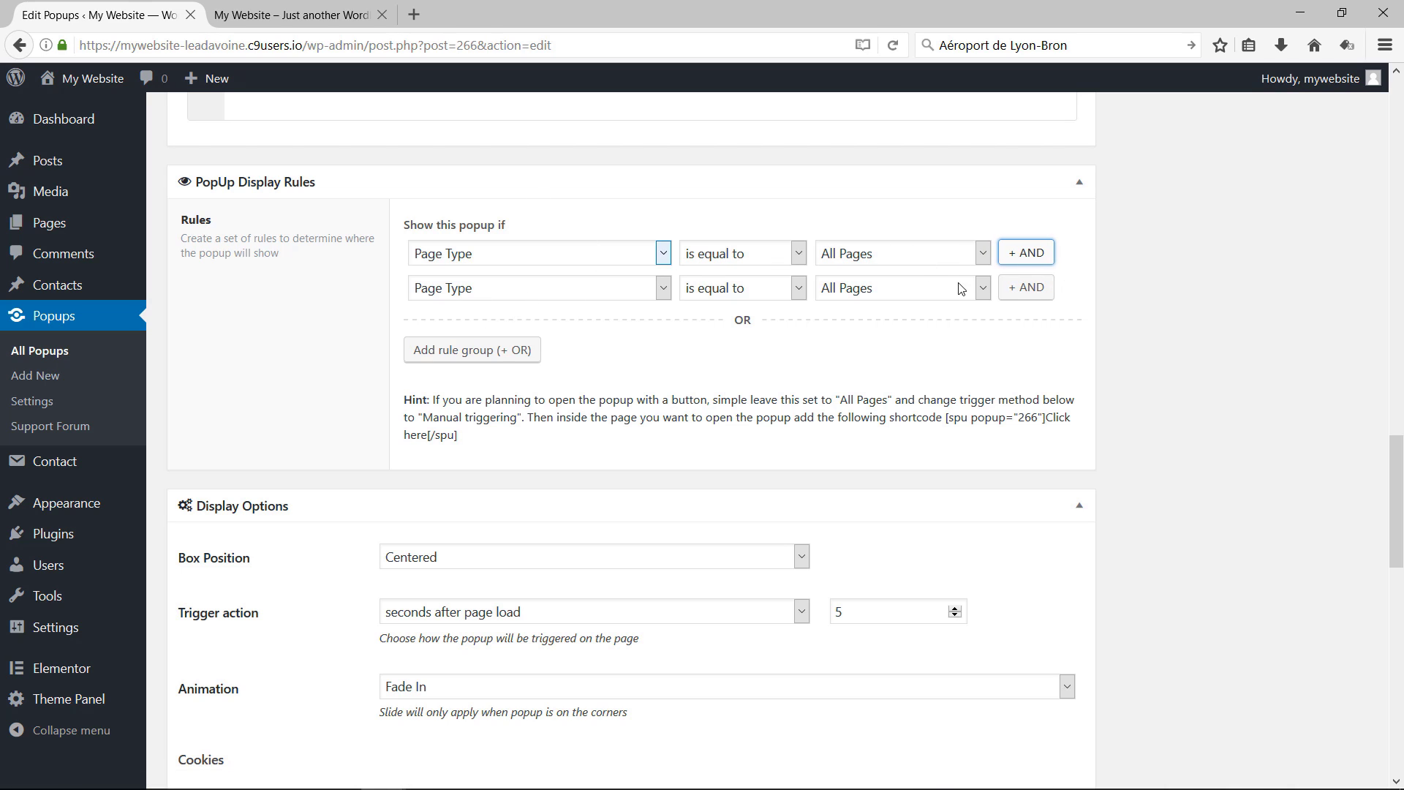
{"action": "mouse_move", "coordinate": [1059, 302]}
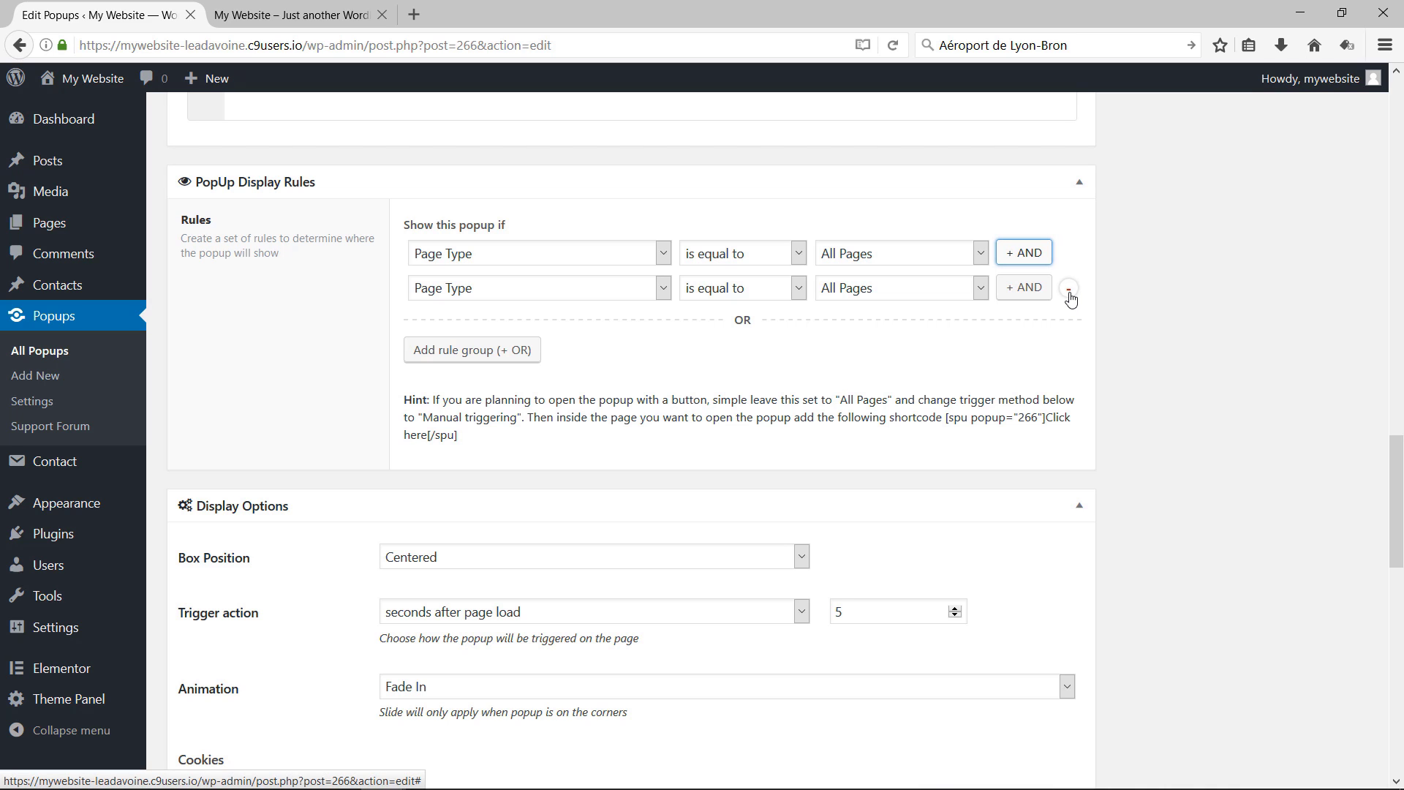
{"action": "left_click", "coordinate": [1069, 292]}
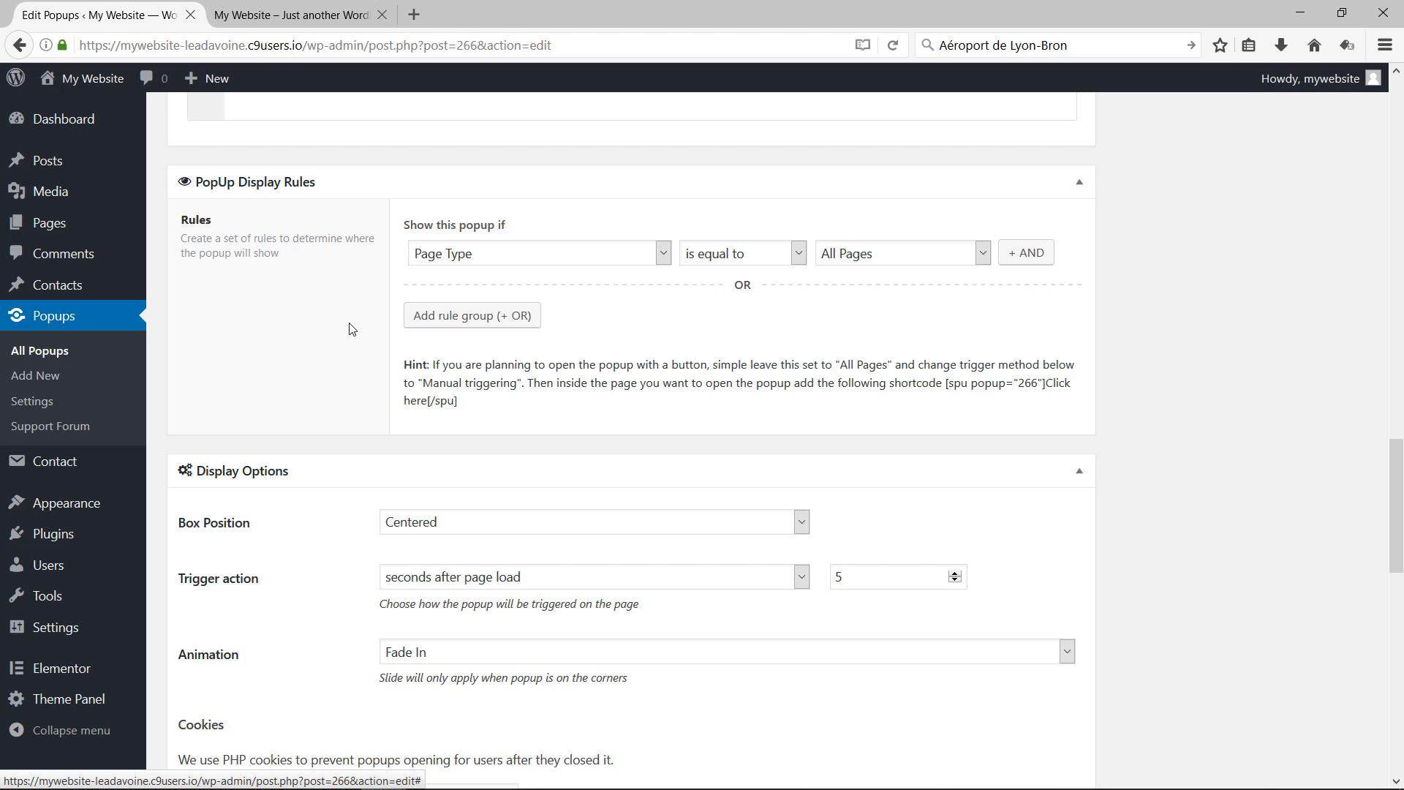
- Review the box position choices and set the popup's trigger action to Manual Triggering
{"action": "scroll", "coordinate": [350, 329], "scroll_direction": "down", "scroll_amount": 4}
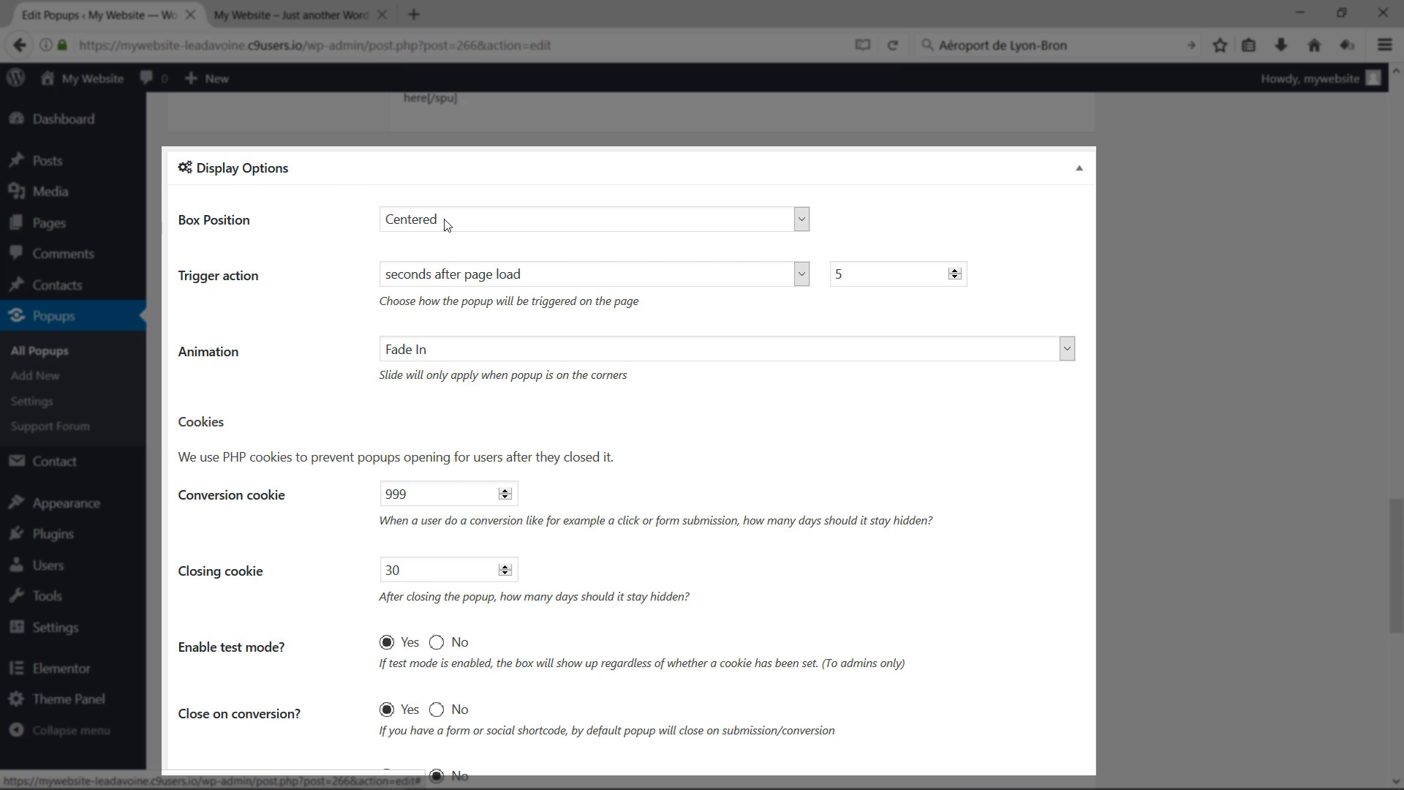
{"action": "left_click", "coordinate": [446, 221]}
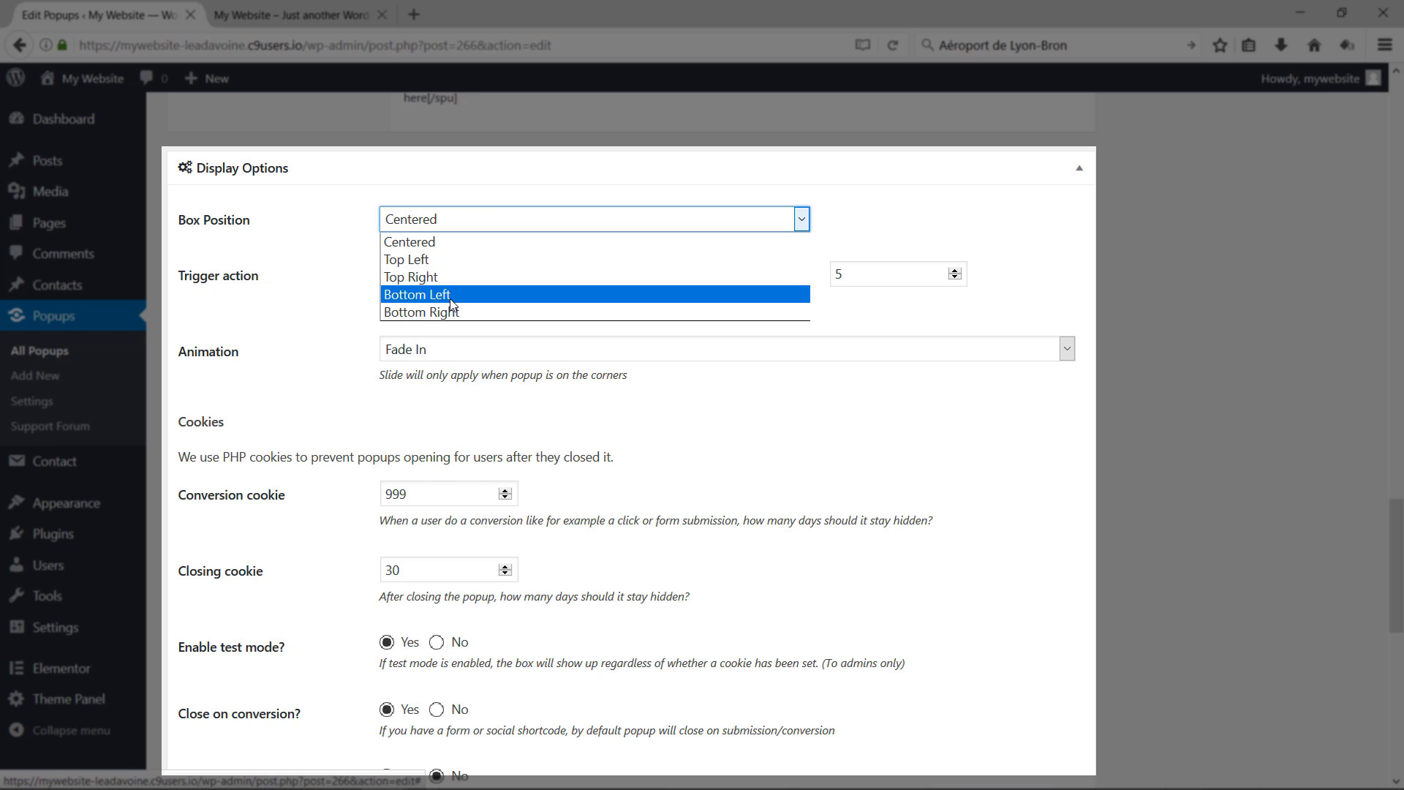
{"action": "left_click", "coordinate": [291, 240]}
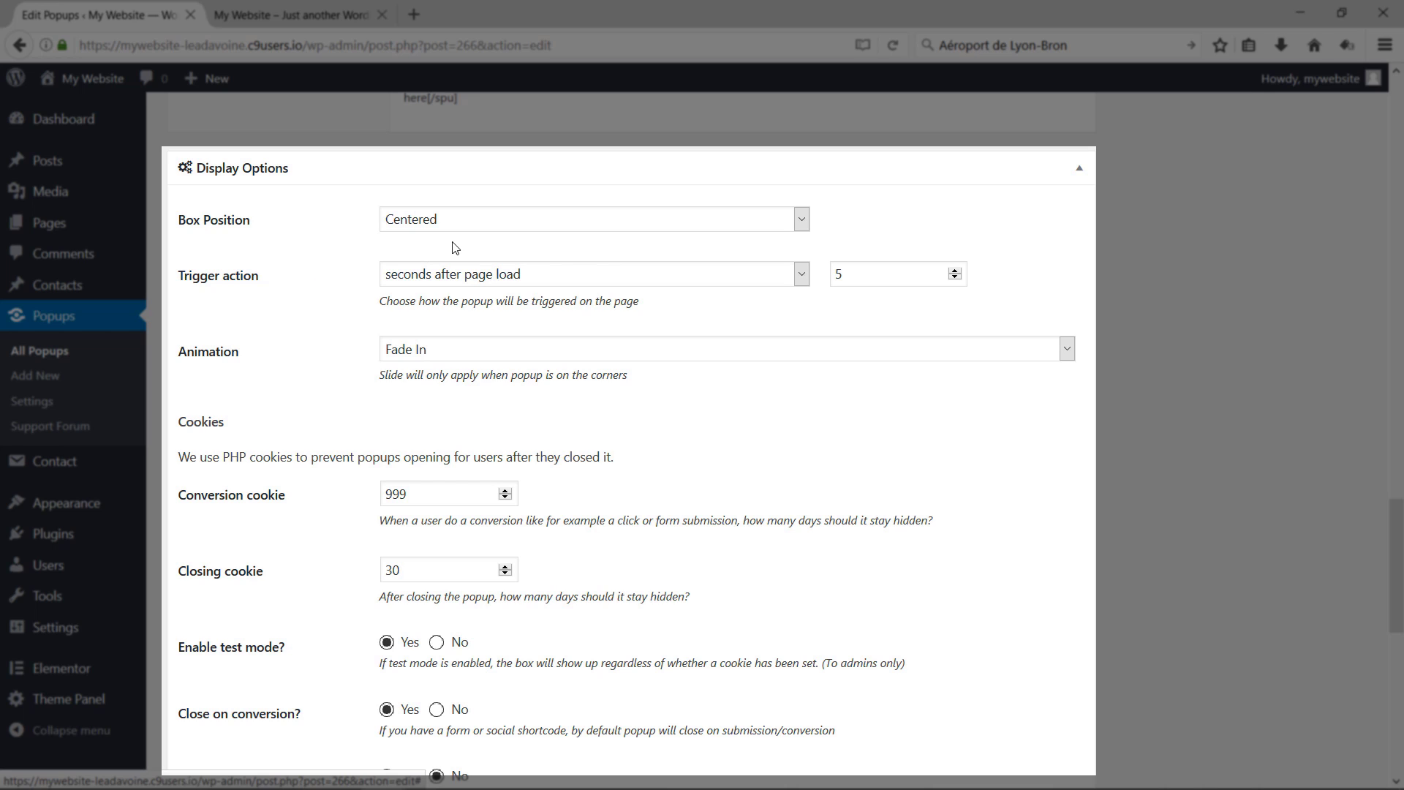
{"action": "left_click", "coordinate": [455, 273]}
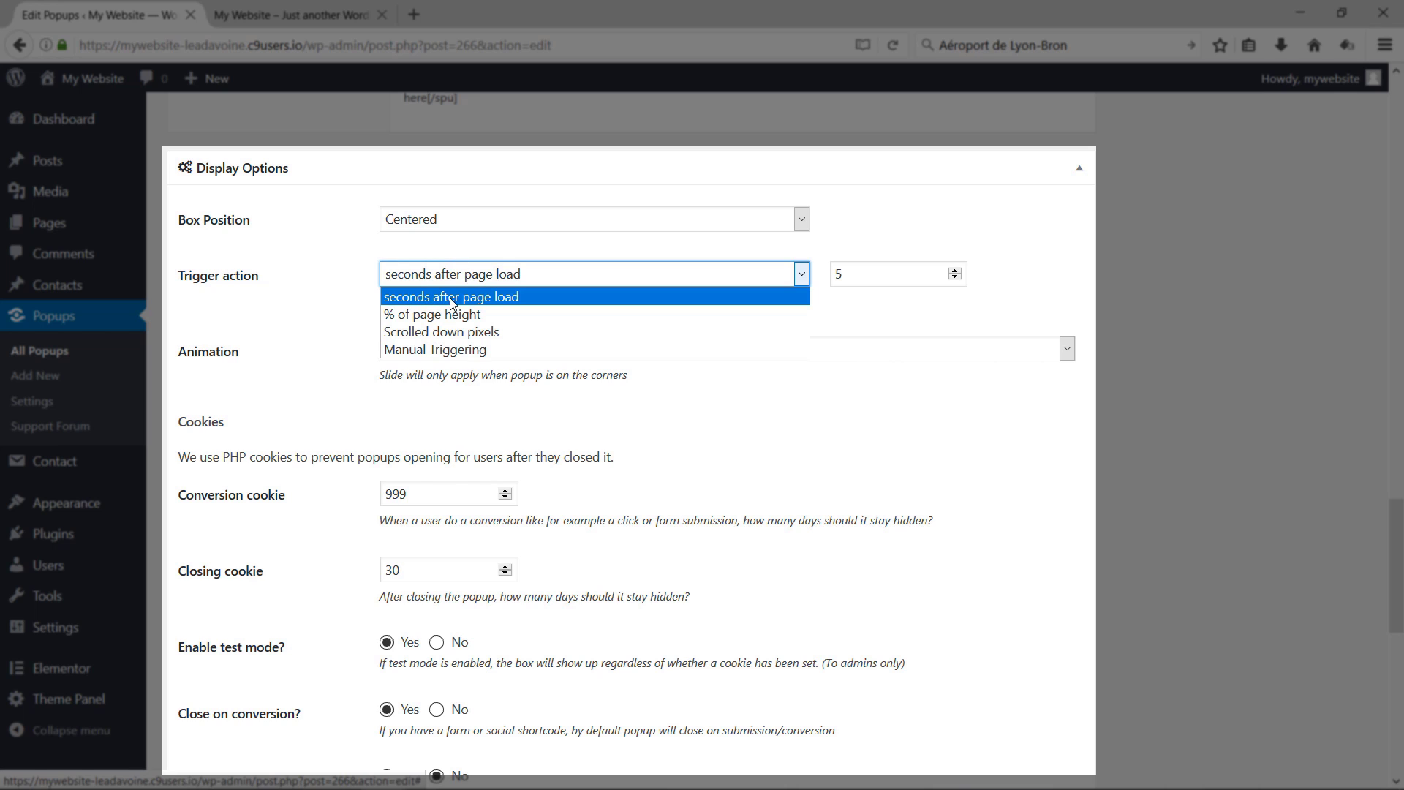
{"action": "left_click", "coordinate": [510, 303]}
{"action": "key", "text": "Tab"}
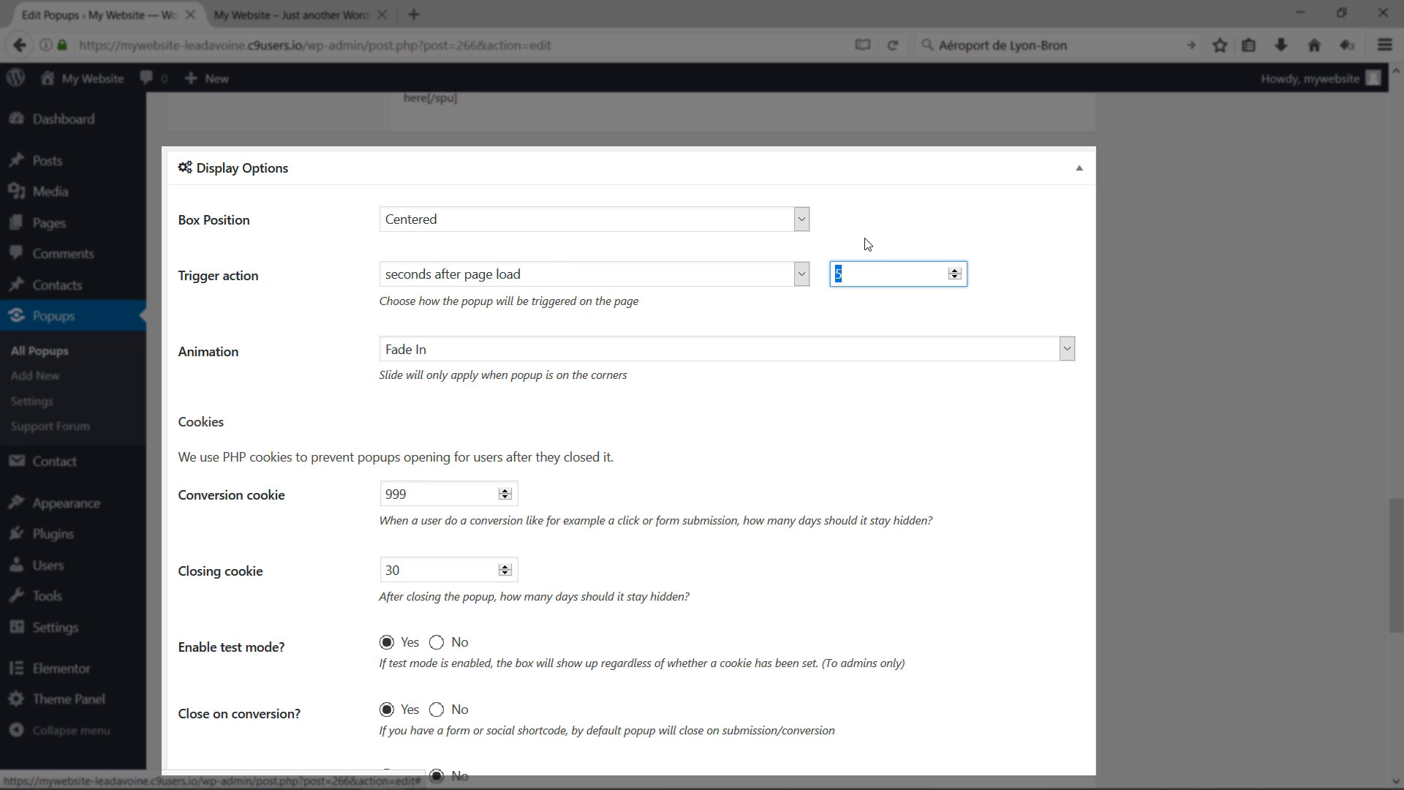
{"action": "left_click", "coordinate": [532, 280]}
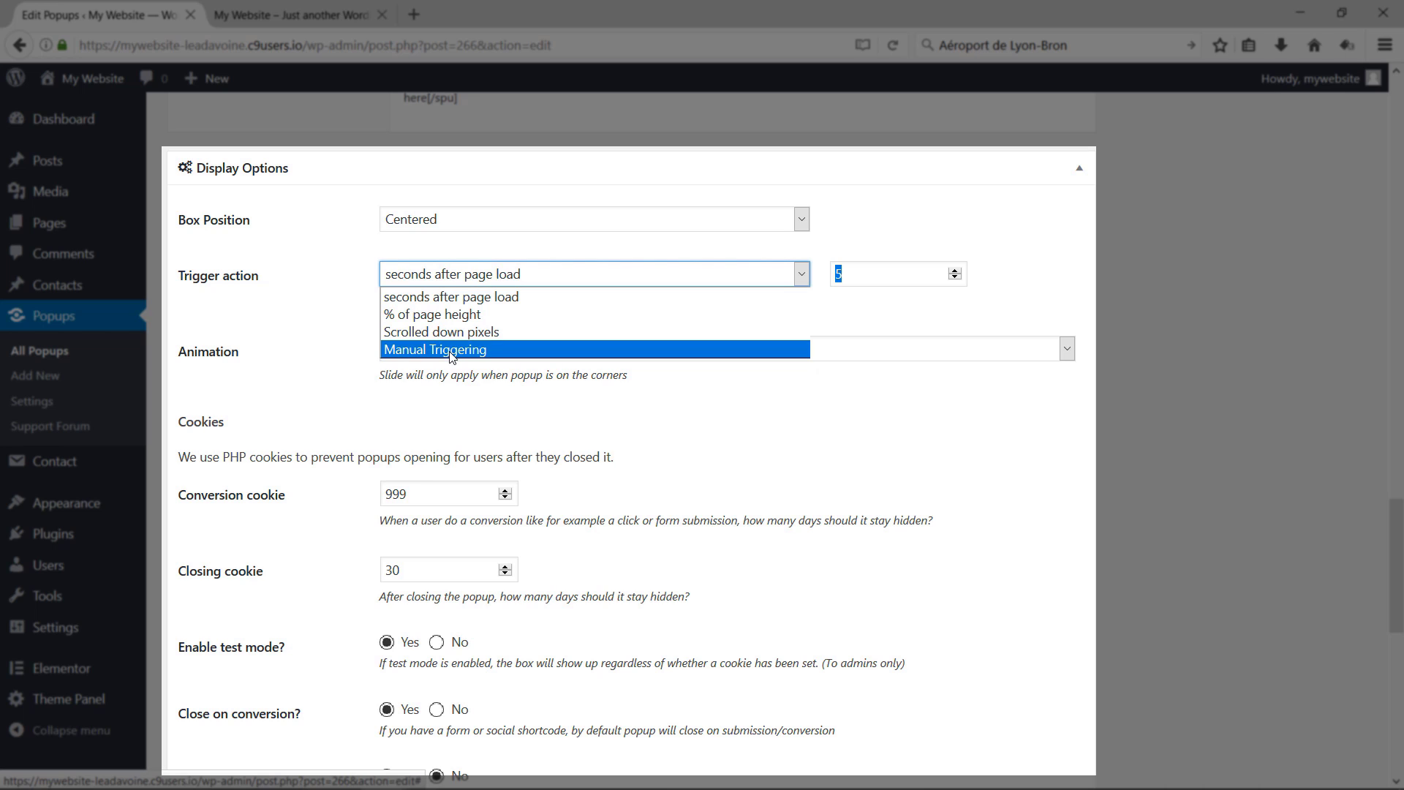
{"action": "left_click", "coordinate": [451, 351]}
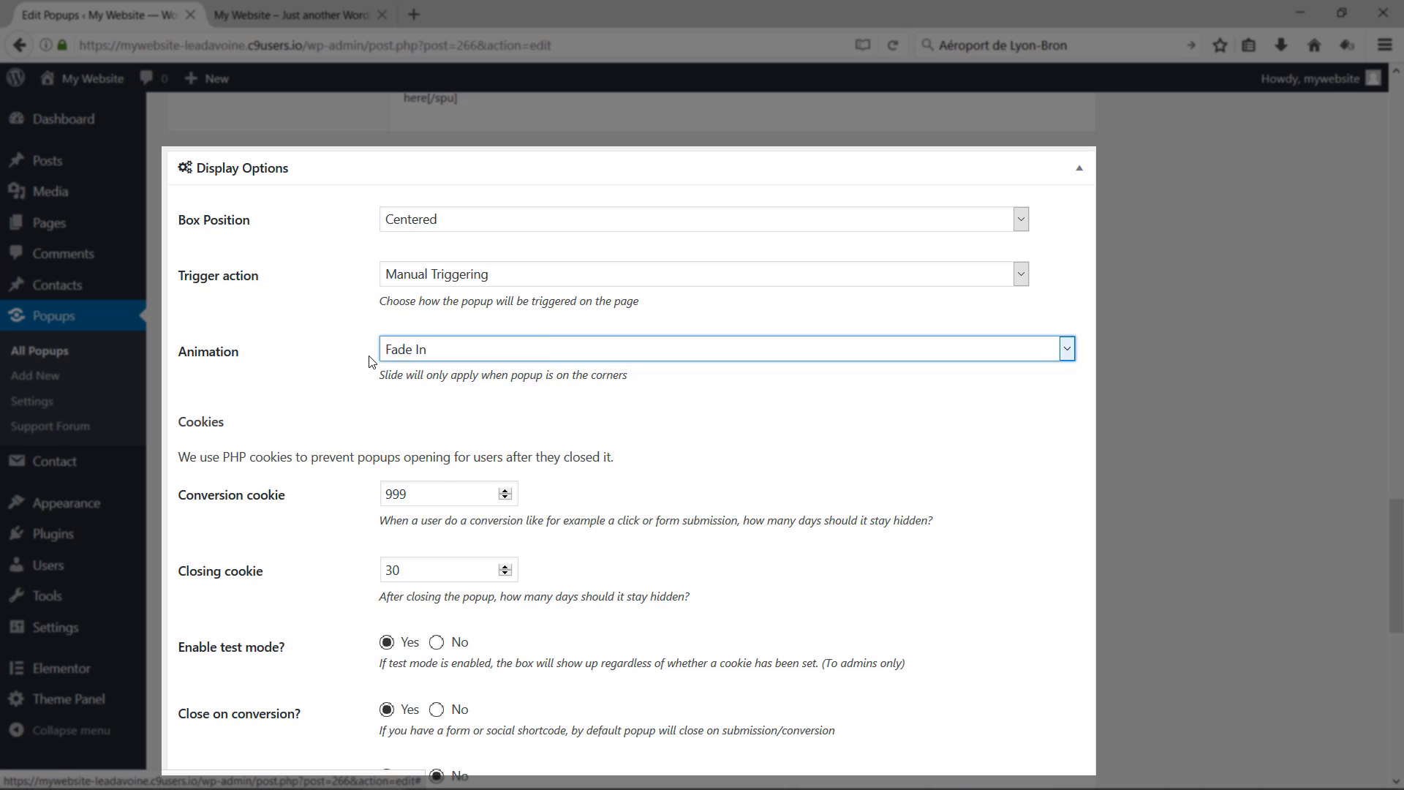
- Switch the popup's animation to Slide In and back to Fade In
{"action": "left_click", "coordinate": [451, 350]}
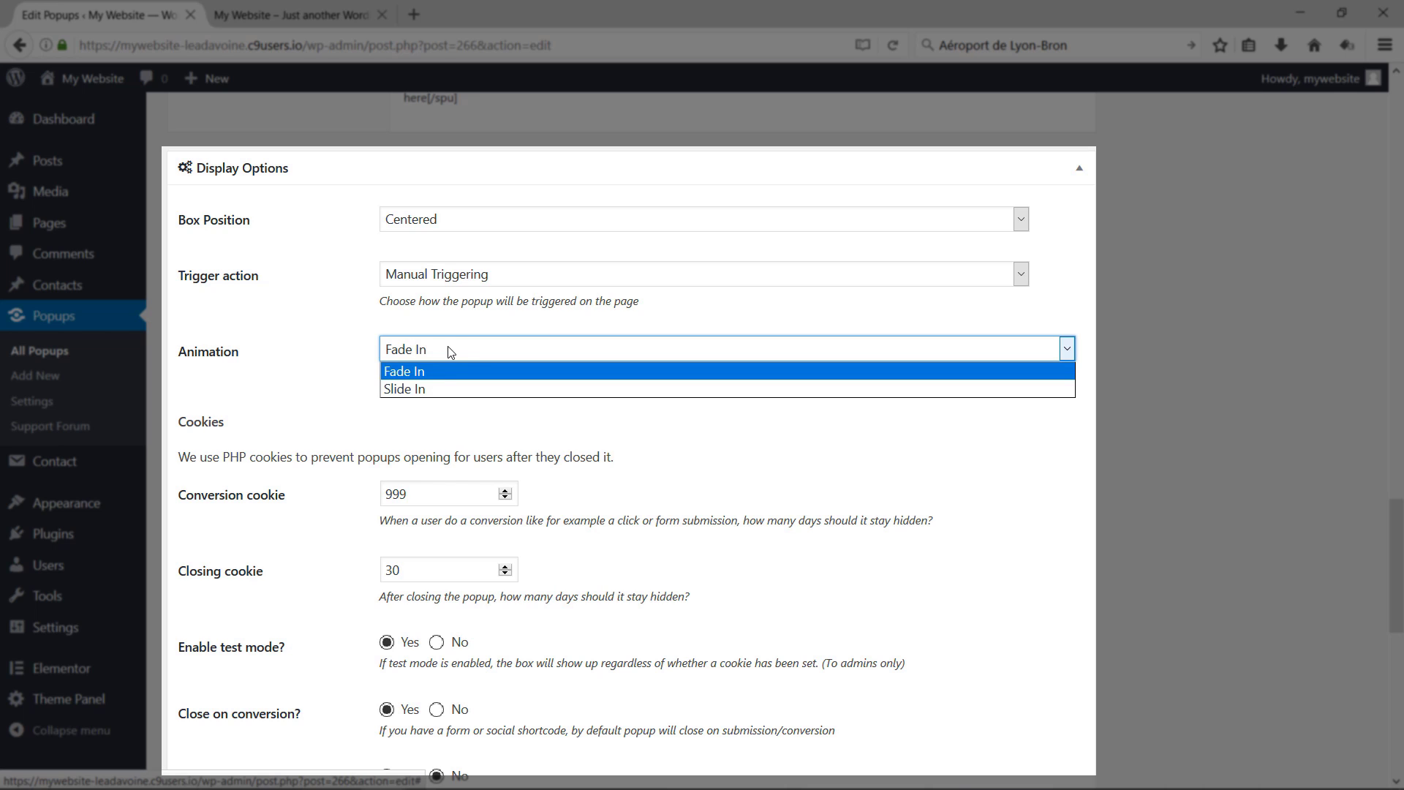
{"action": "left_click", "coordinate": [426, 389]}
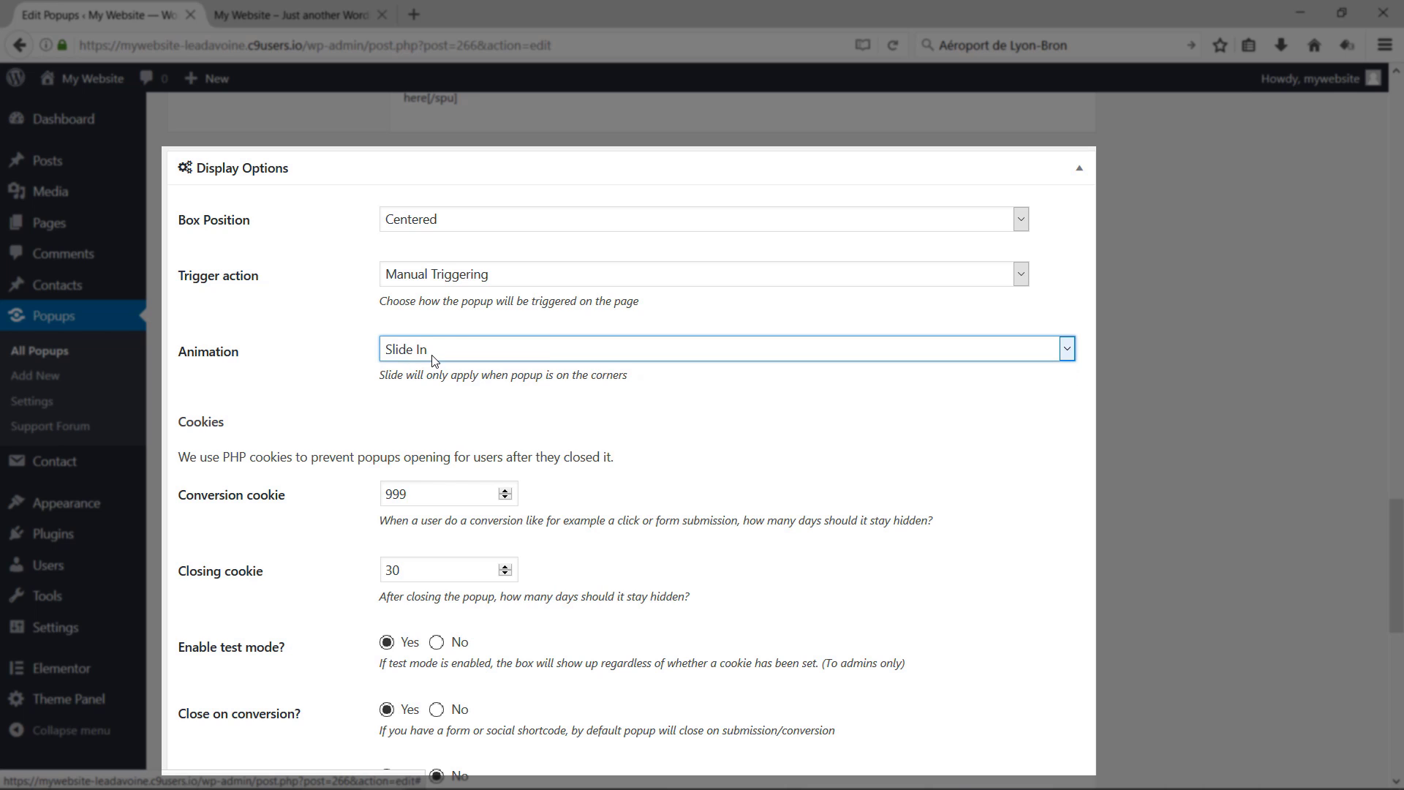
{"action": "left_click", "coordinate": [431, 358]}
{"action": "left_click", "coordinate": [435, 374]}
- Review the conversion cookie and closing cookie durations, keeping Close on conversion set to Yes
{"action": "scroll", "coordinate": [338, 296], "scroll_direction": "down", "scroll_amount": 3}
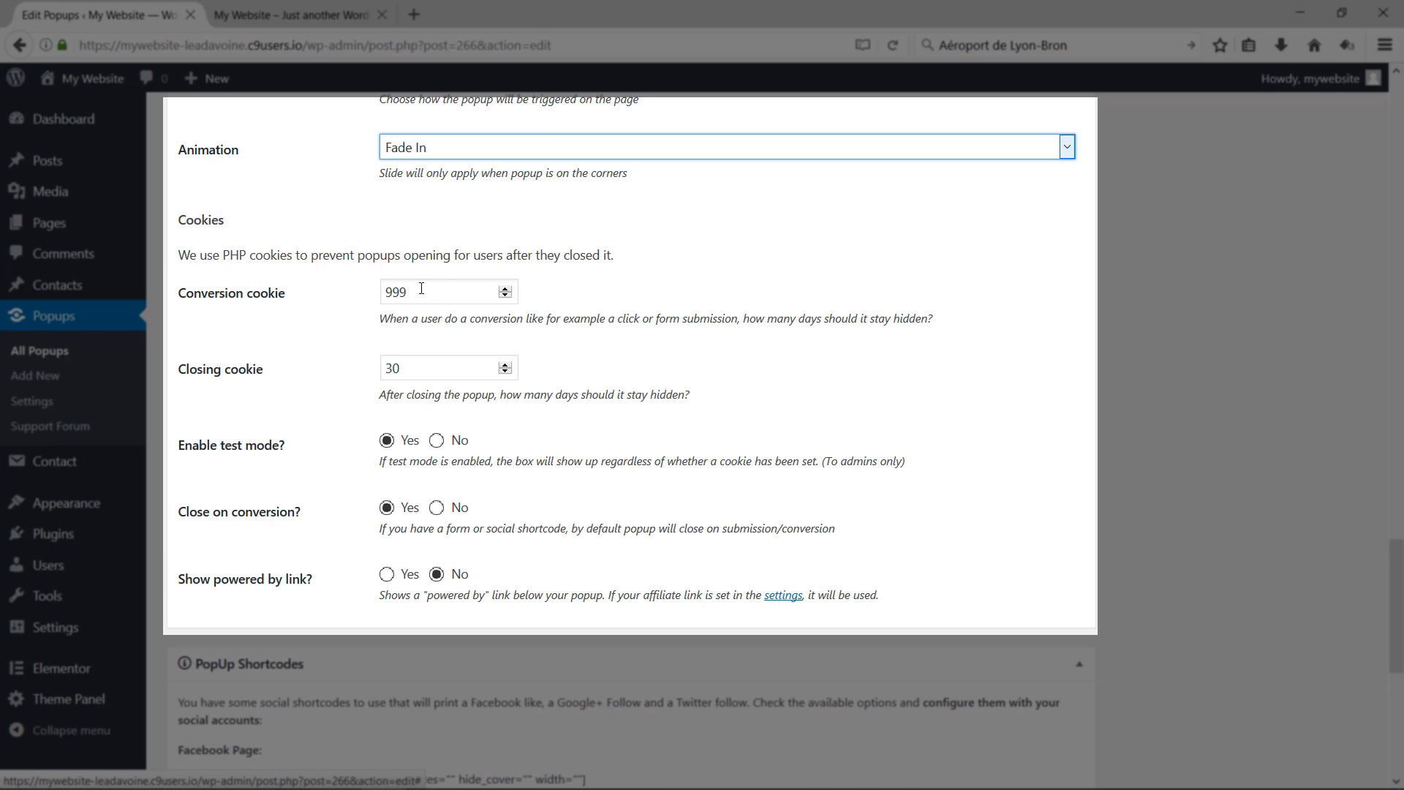
{"action": "left_click_drag", "start_coordinate": [422, 289], "coordinate": [382, 292]}
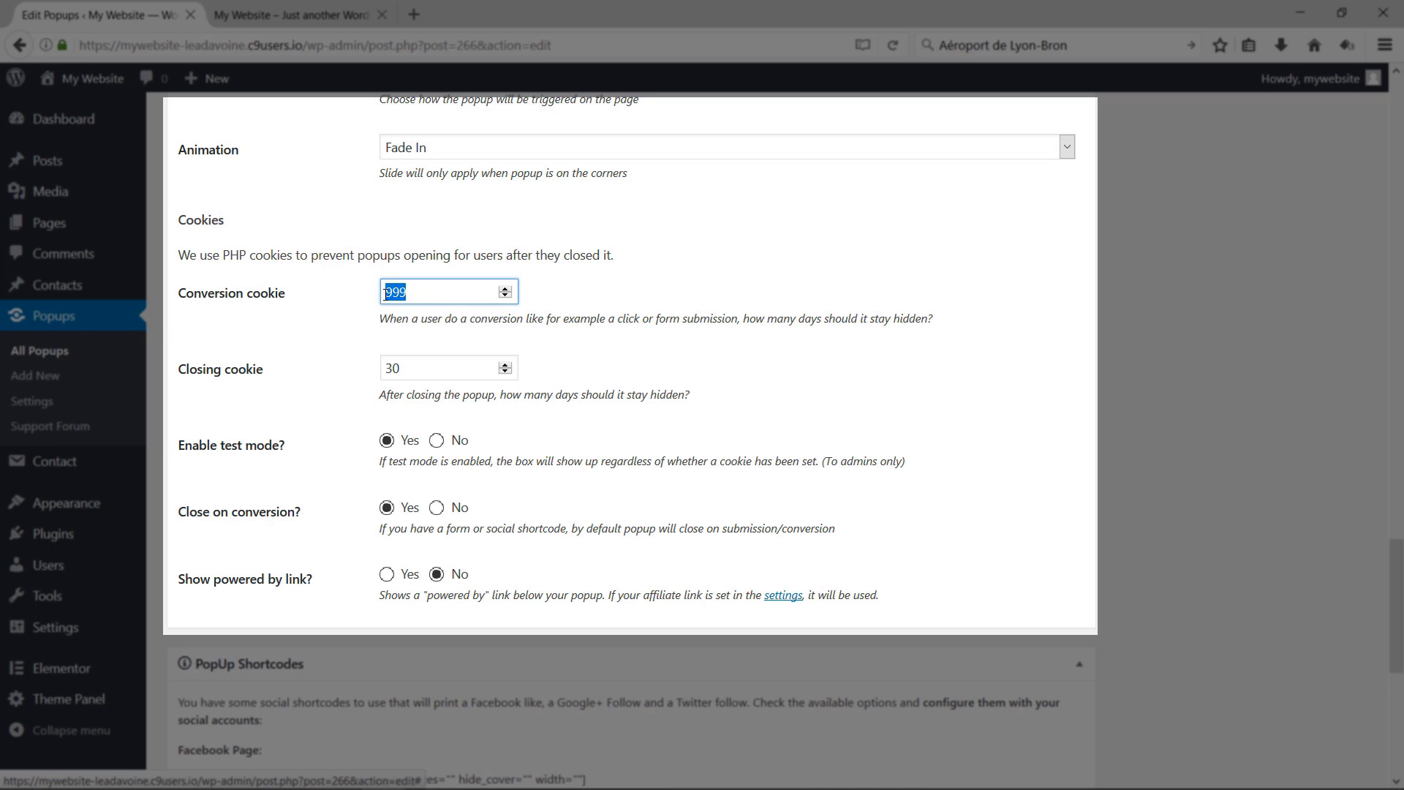
{"action": "left_click", "coordinate": [417, 290]}
{"action": "left_click", "coordinate": [410, 368]}
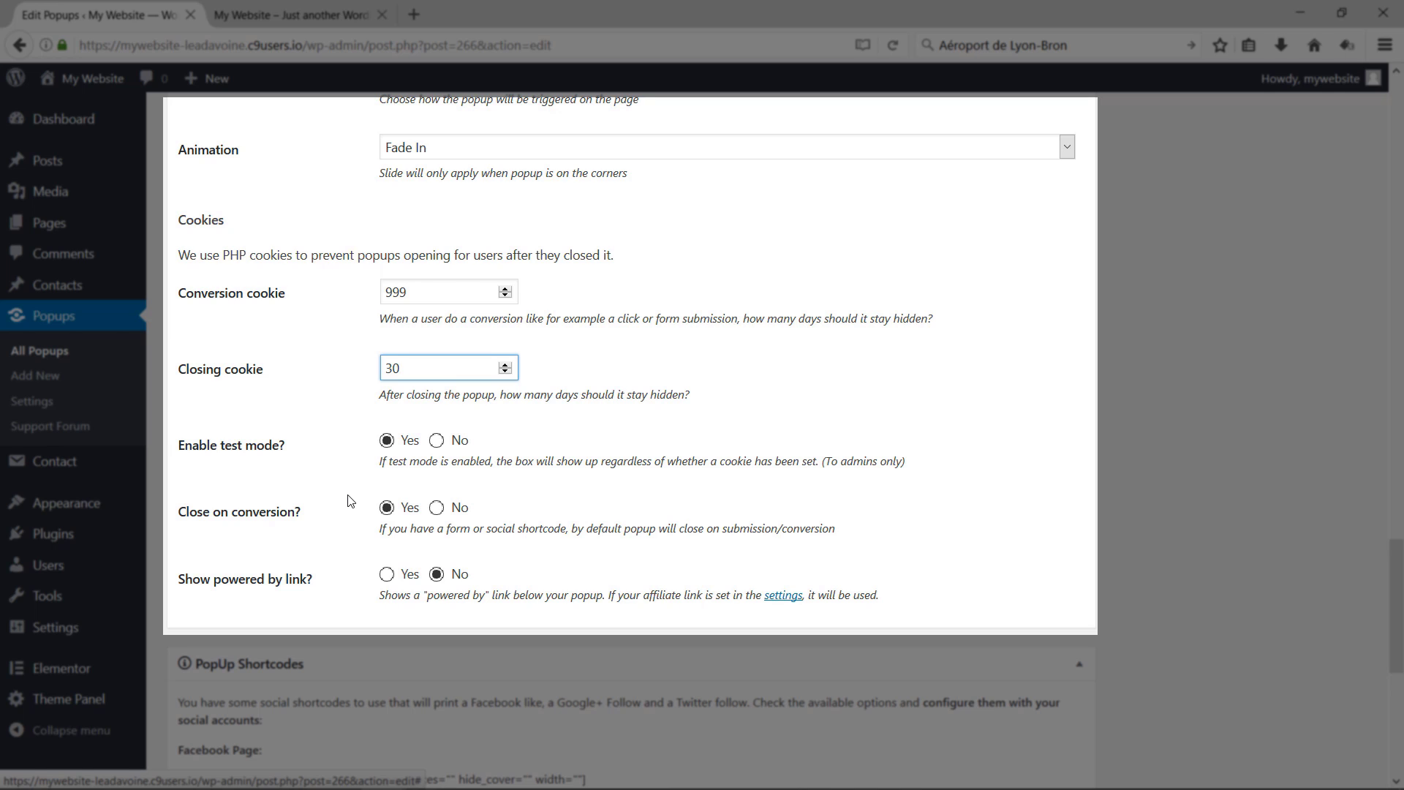
{"action": "left_click", "coordinate": [387, 510]}
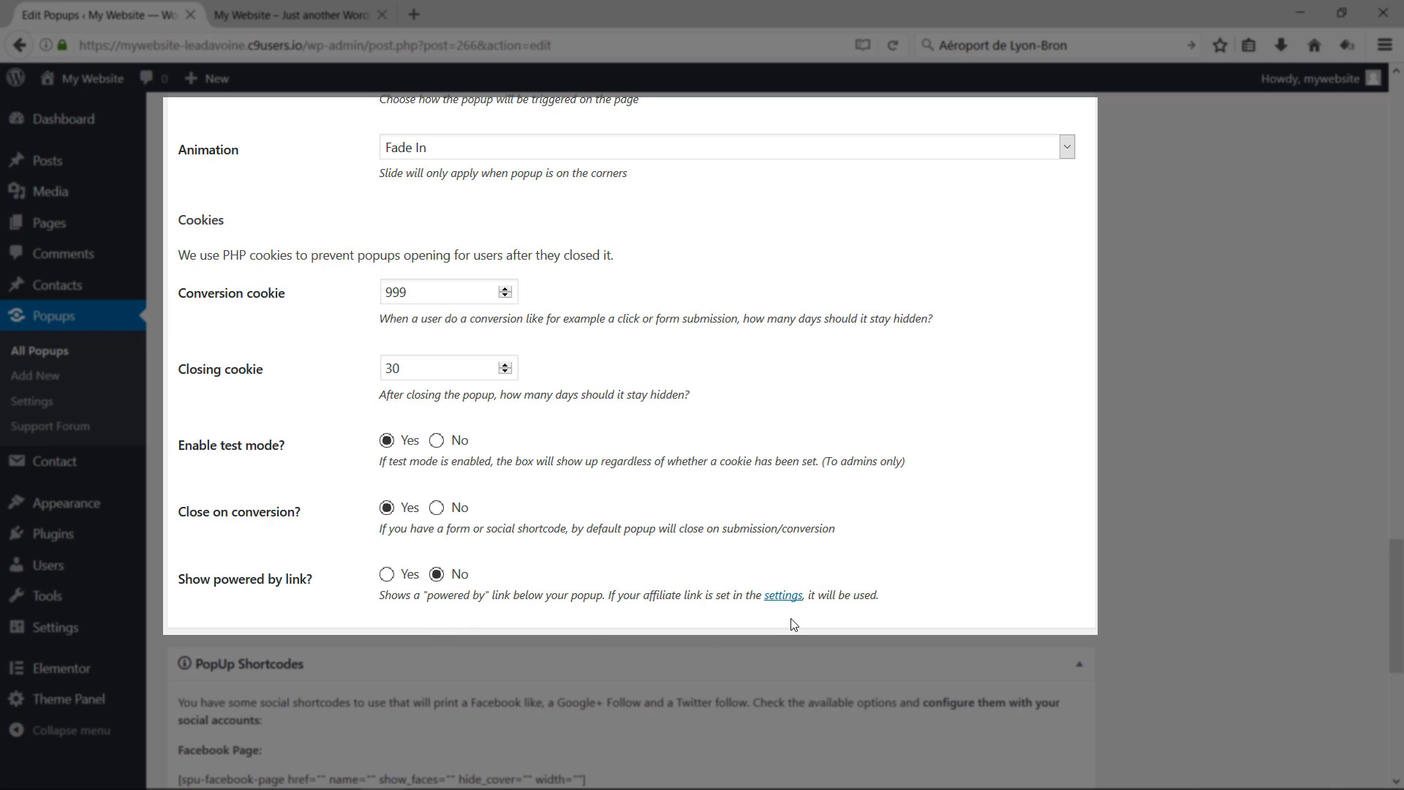
- Check the affiliate link field in the plugin settings and set the popup's Show powered by link option to Yes
{"action": "left_click", "coordinate": [783, 597]}
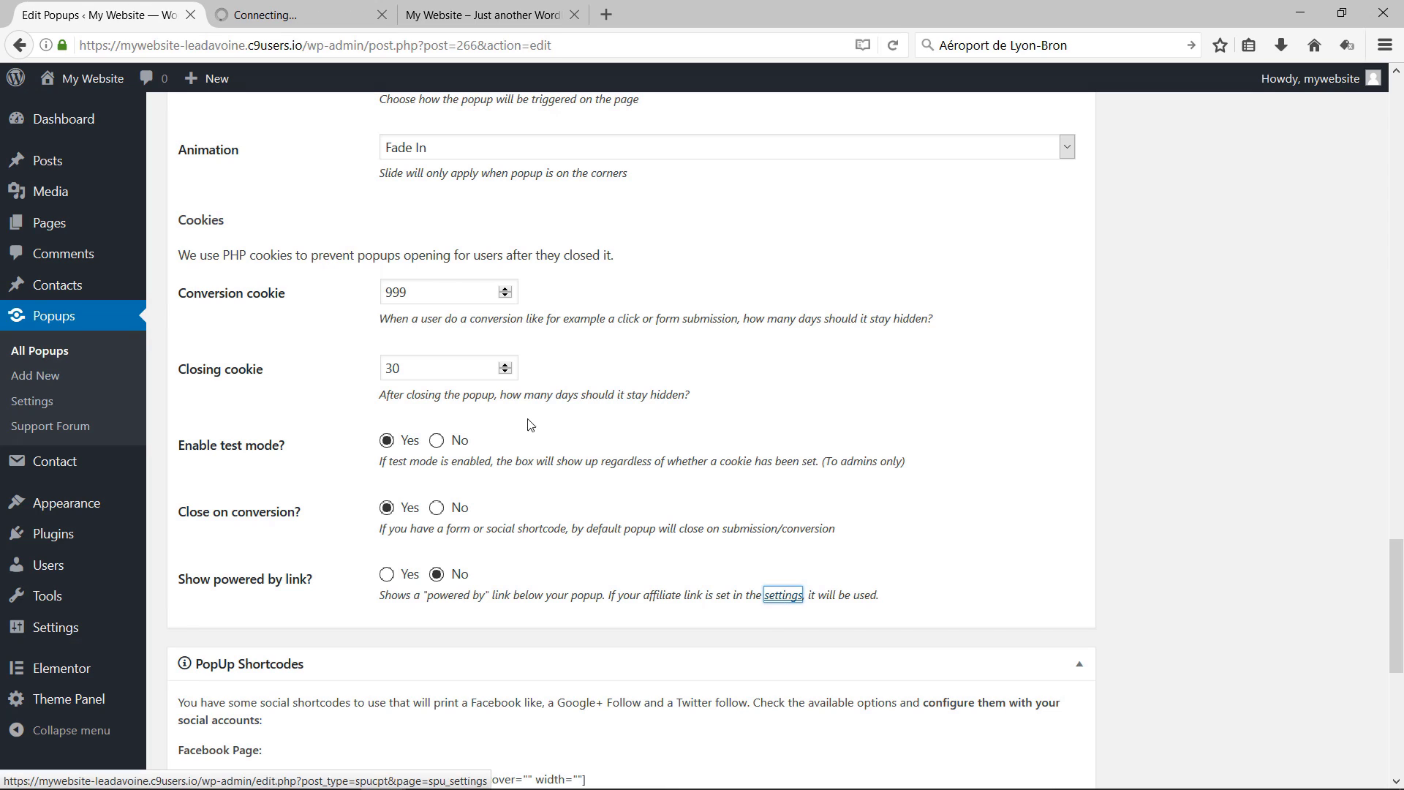
{"action": "left_click", "coordinate": [296, 13]}
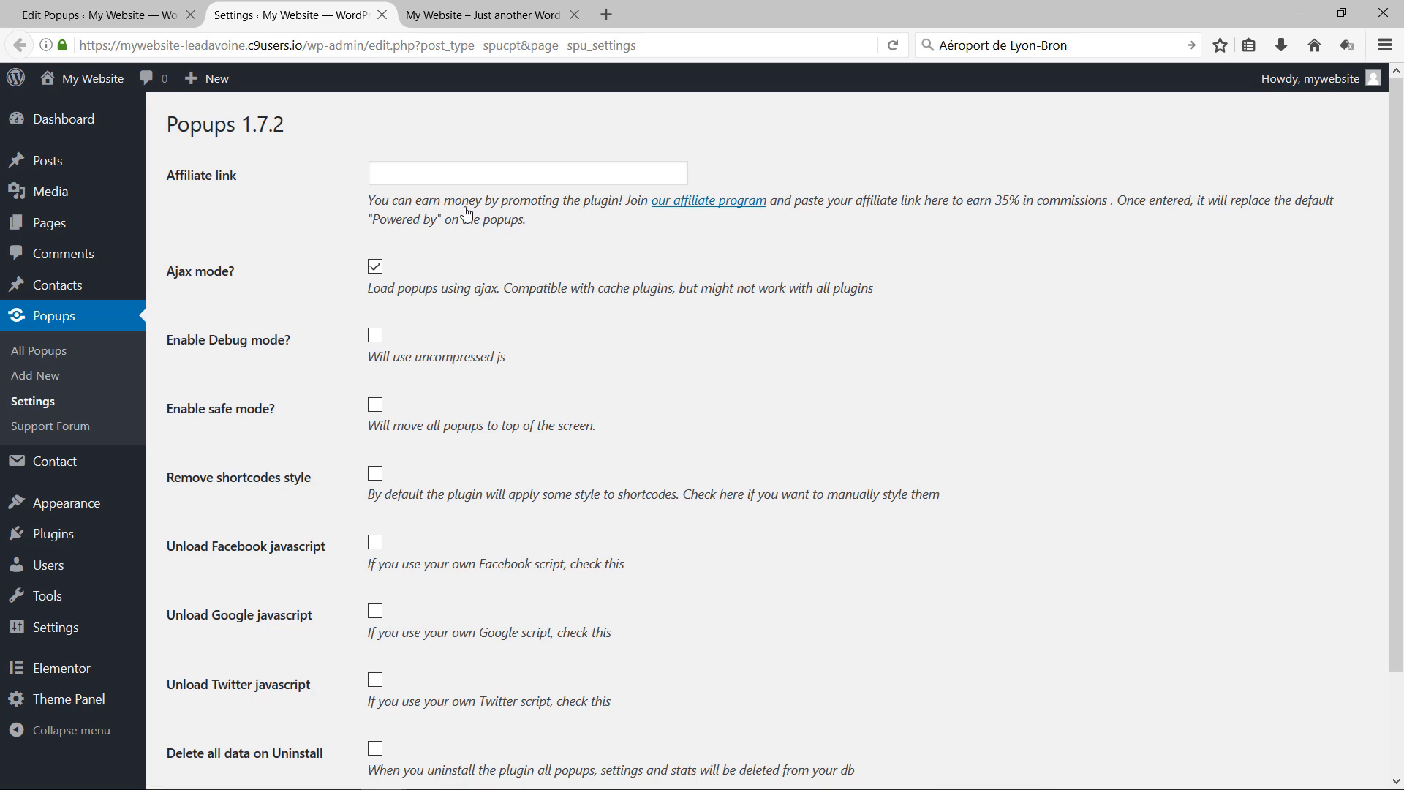
{"action": "left_click", "coordinate": [395, 176]}
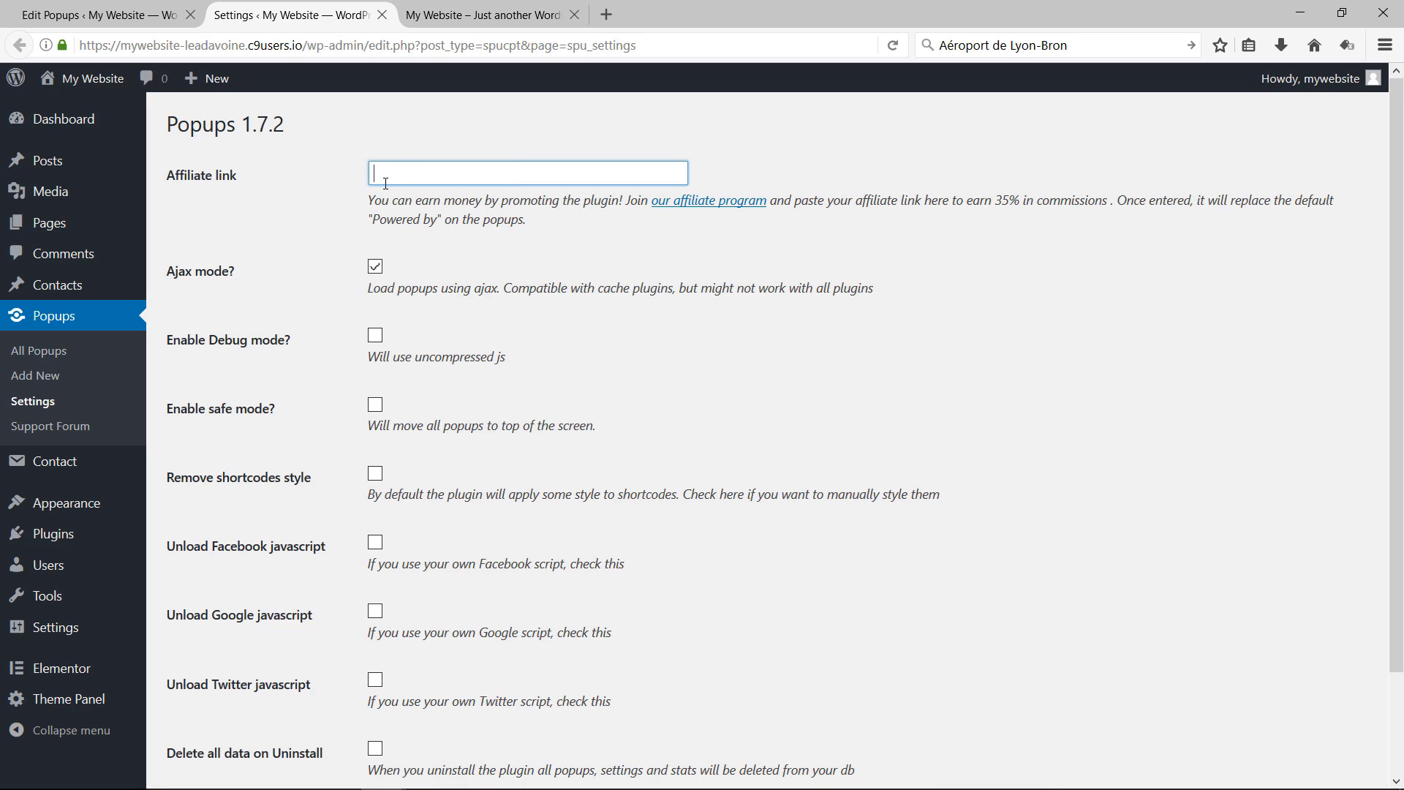
{"action": "left_click", "coordinate": [99, 15]}
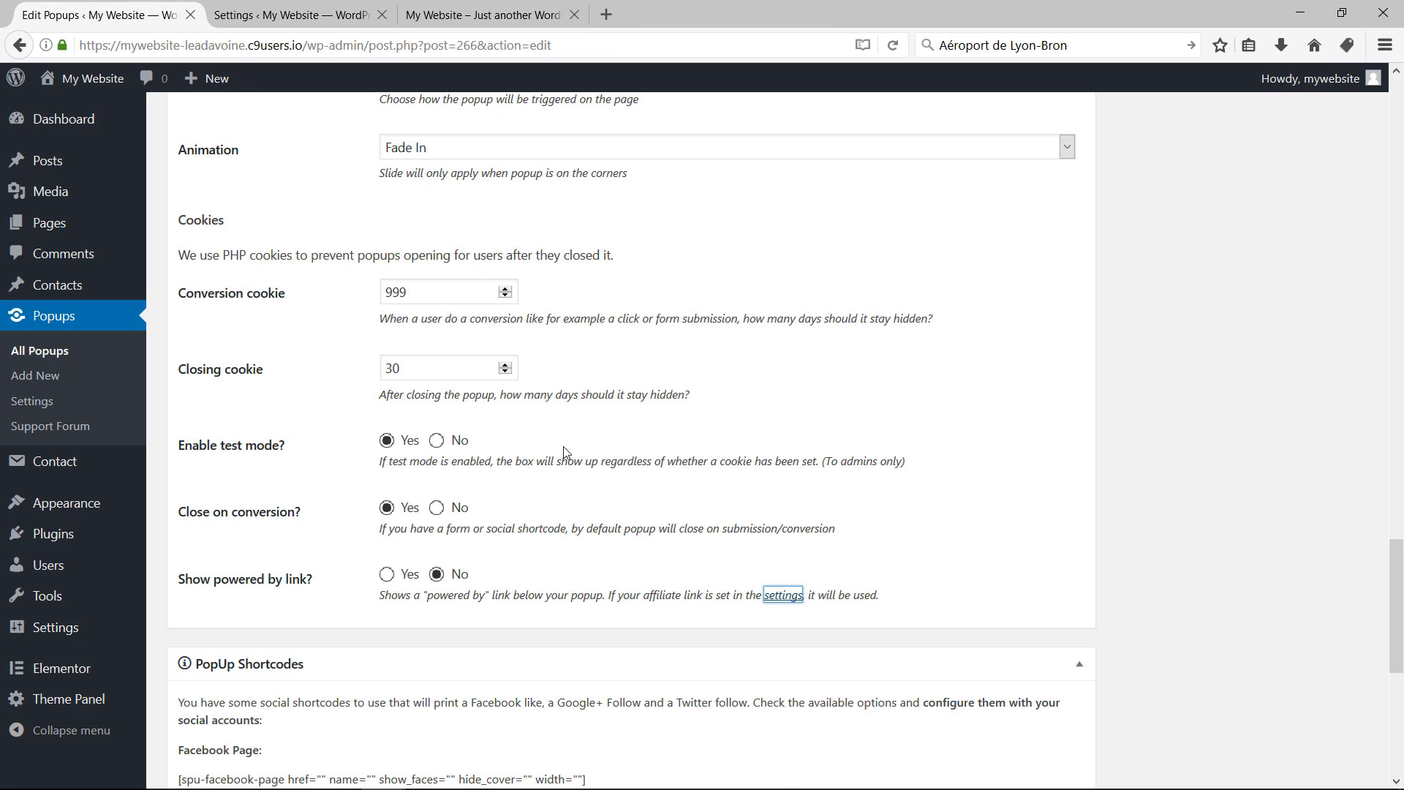
{"action": "left_click", "coordinate": [388, 578]}
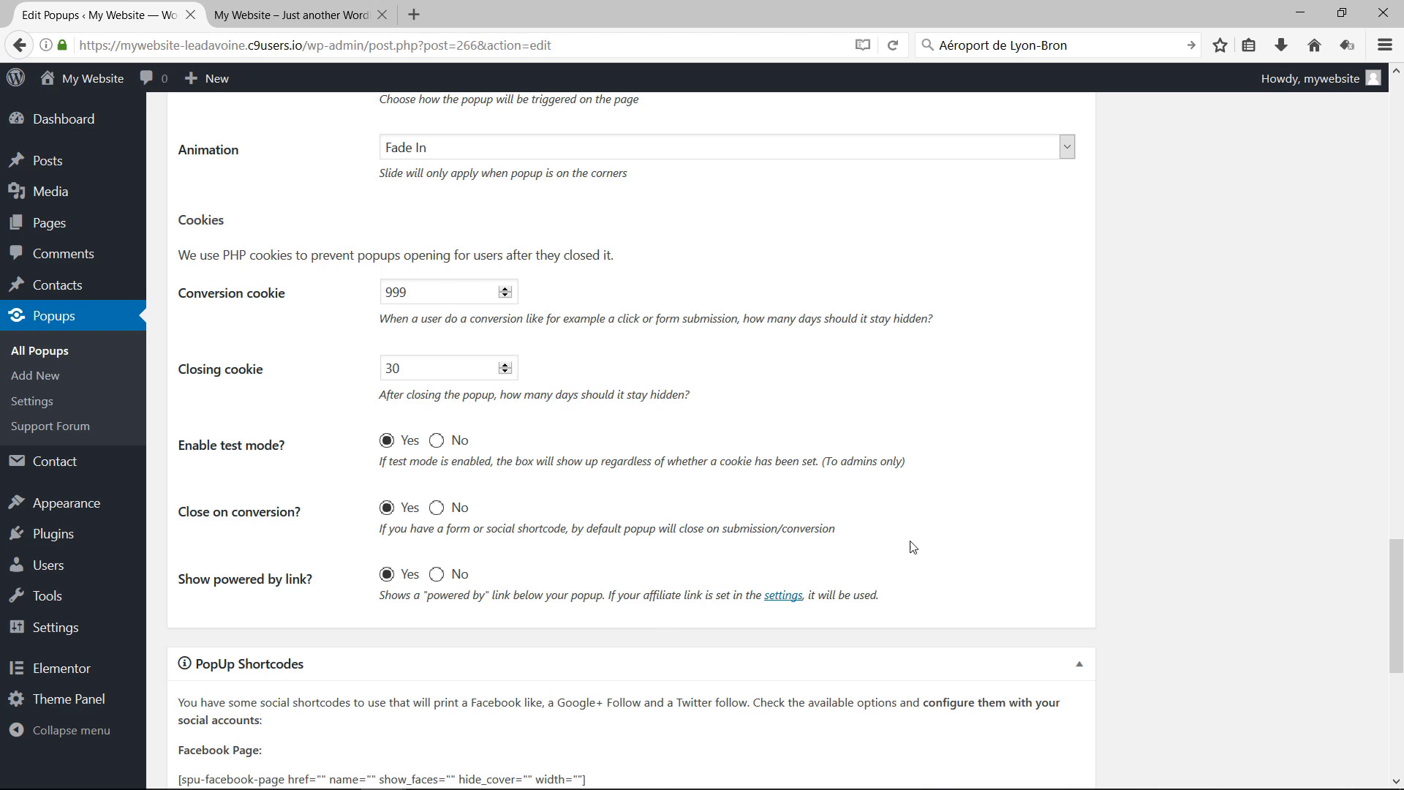
- Examine the Facebook Page shortcode and show the available options of the Facebook Button shortcode
{"action": "scroll", "coordinate": [1050, 362], "scroll_direction": "down", "scroll_amount": 7}
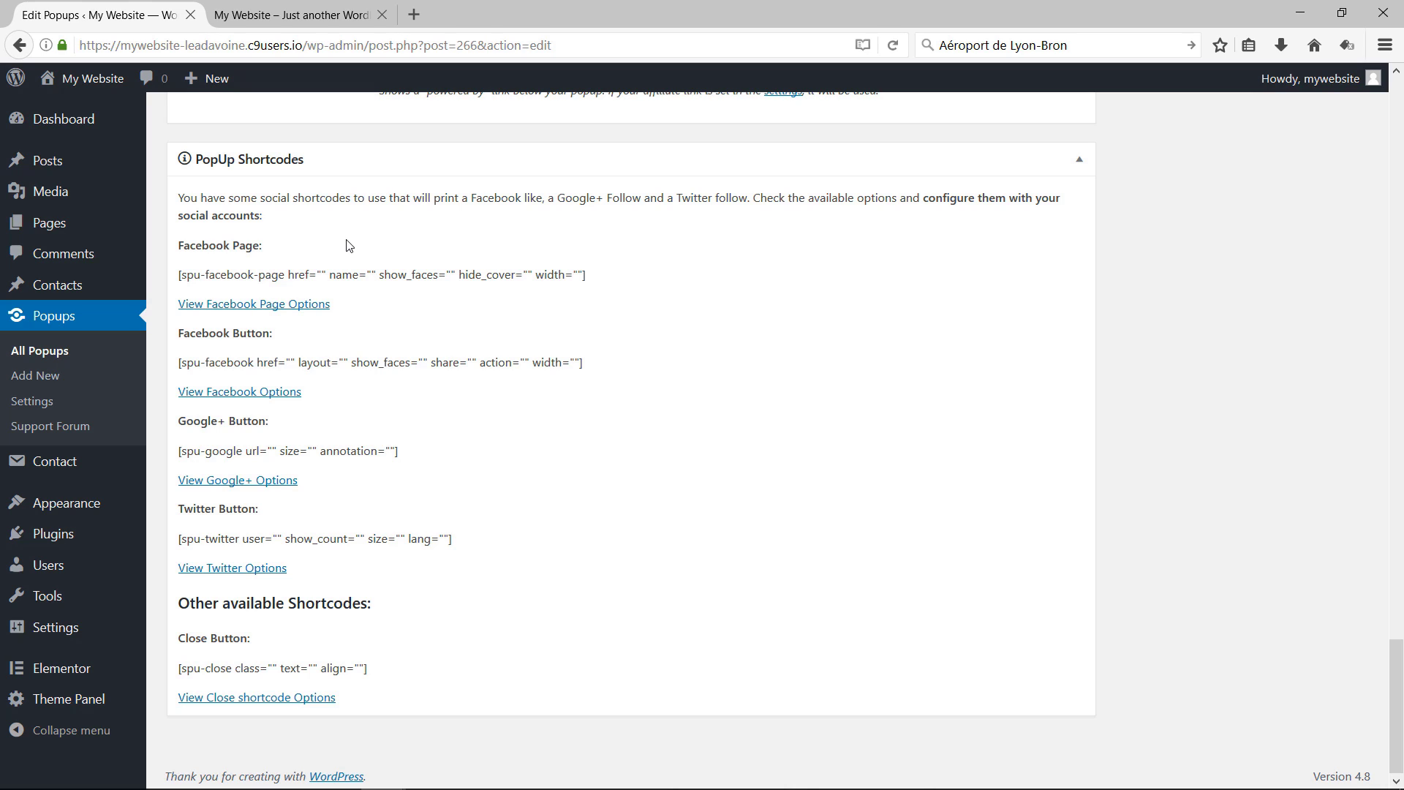
{"action": "left_click_drag", "start_coordinate": [590, 277], "coordinate": [172, 279]}
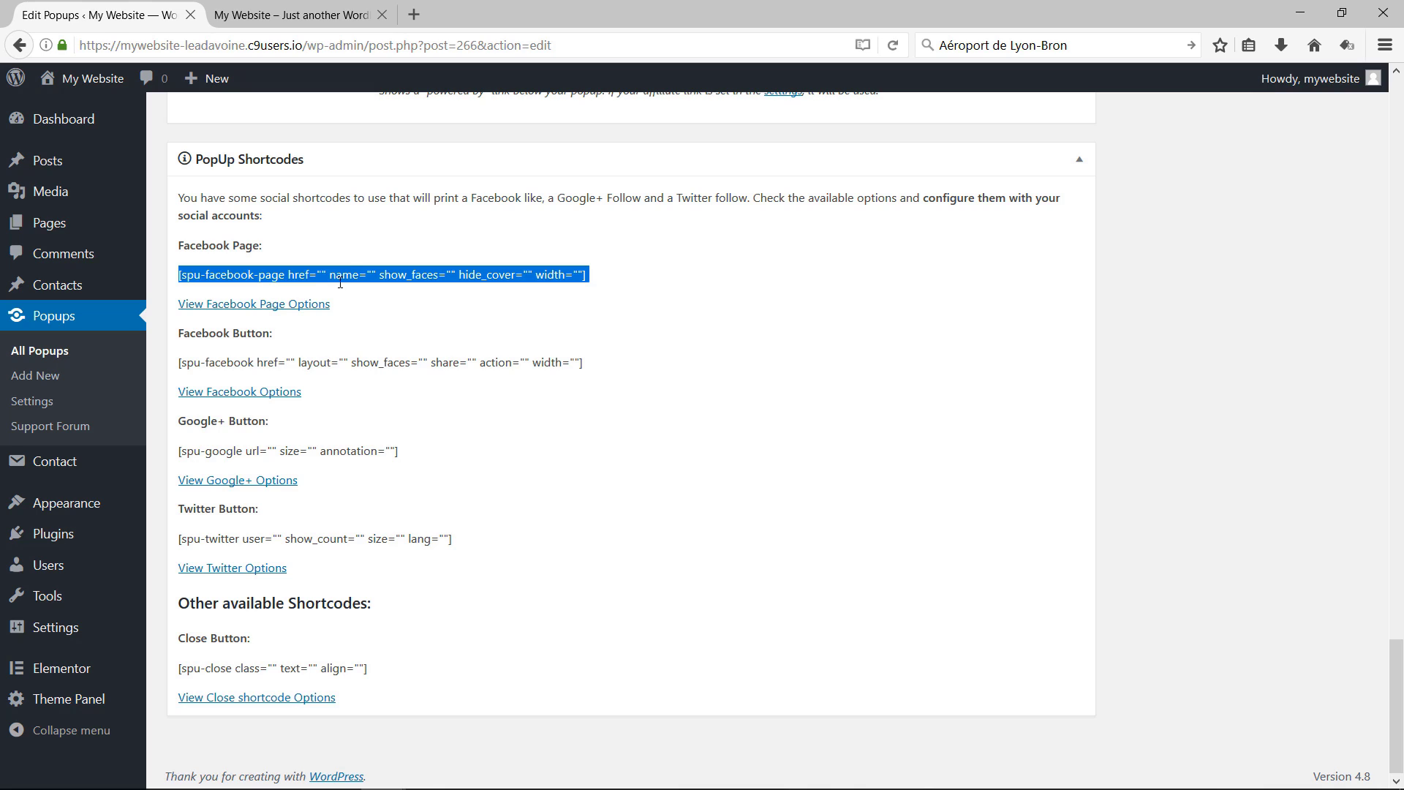
{"action": "left_click", "coordinate": [590, 276]}
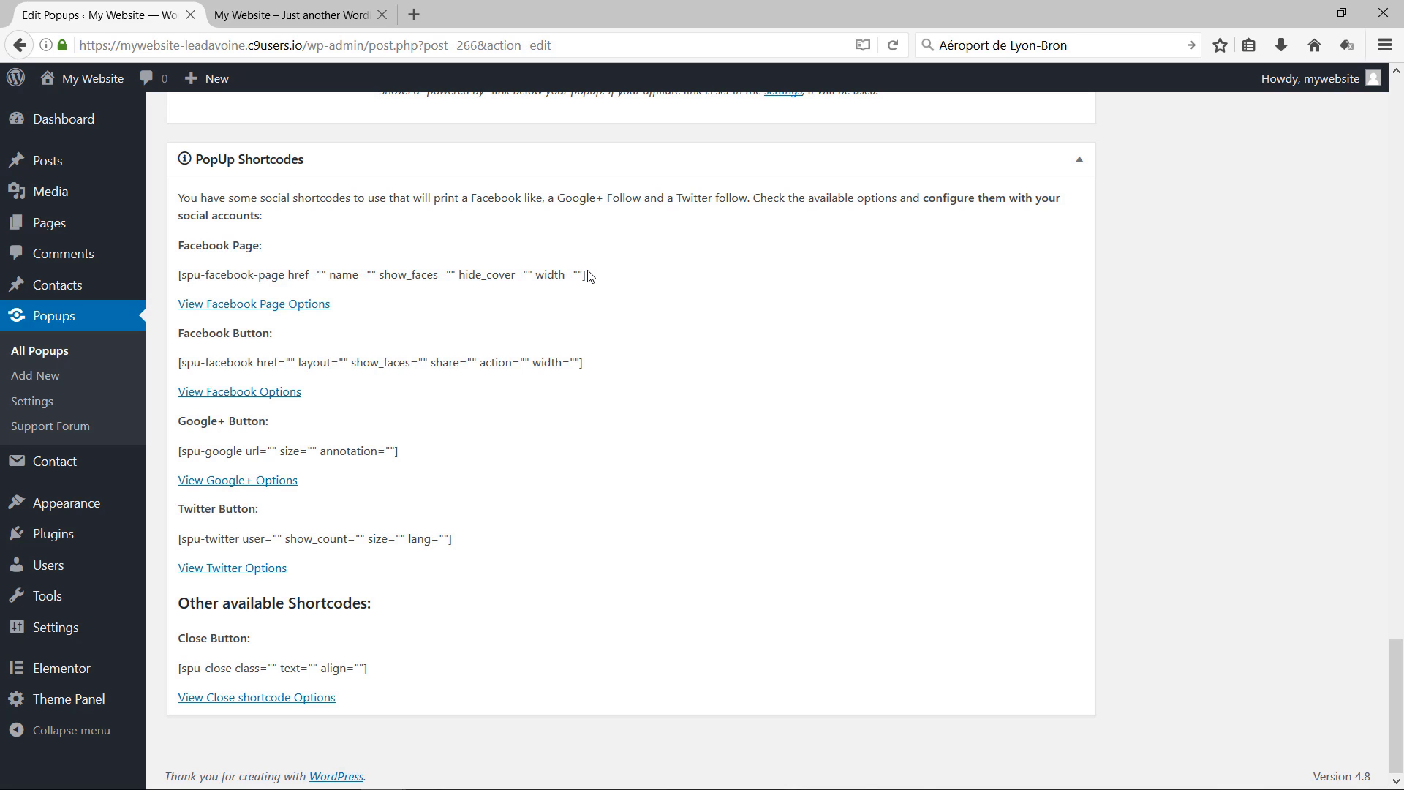
{"action": "left_click", "coordinate": [225, 393]}
{"action": "left_click", "coordinate": [272, 434]}
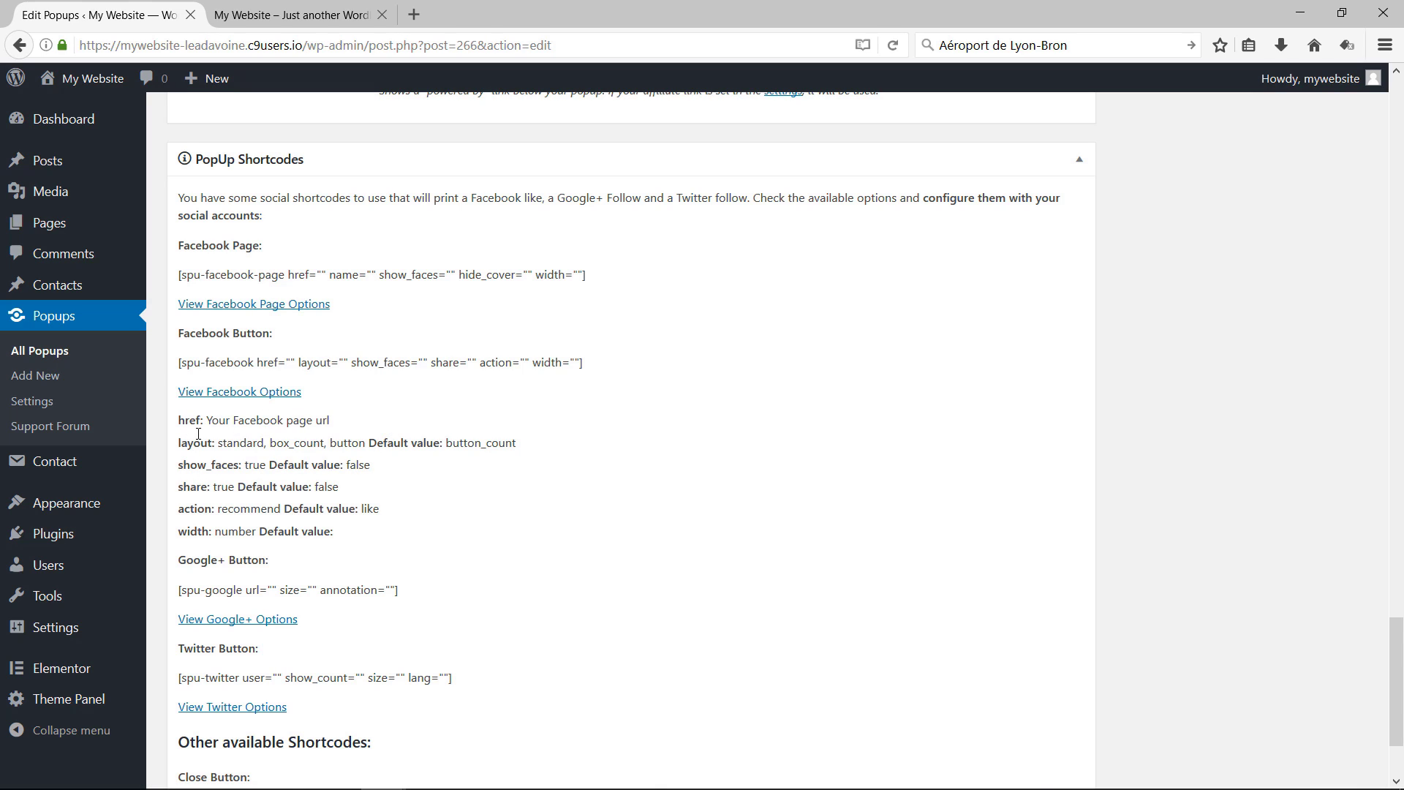
- Copy the Facebook Button shortcode and paste it on a new line below "Sign up now !" in the popup content
{"action": "left_click_drag", "start_coordinate": [589, 363], "coordinate": [178, 361]}
{"action": "right_click", "coordinate": [212, 360]}
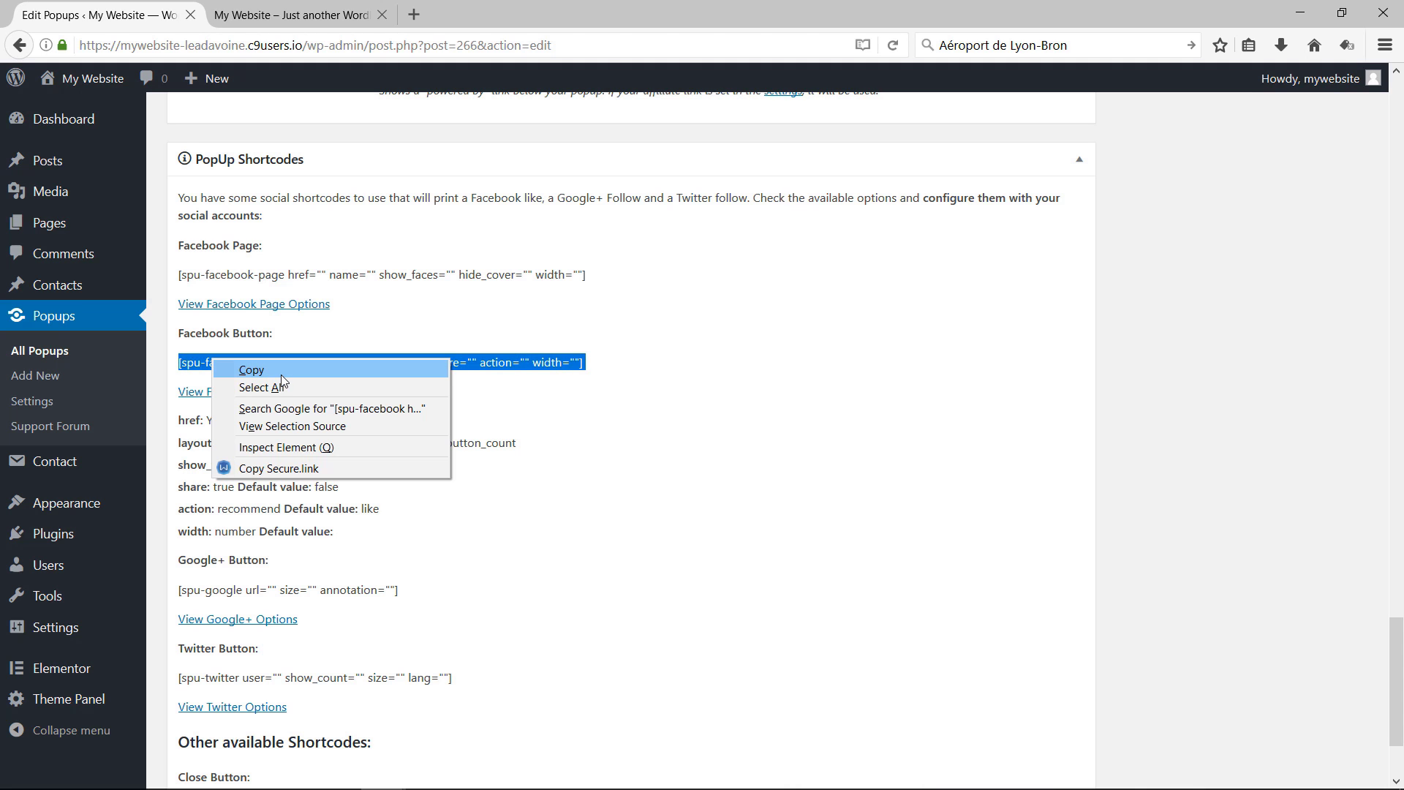
{"action": "left_click", "coordinate": [241, 368]}
{"action": "left_click_drag", "start_coordinate": [1396, 681], "coordinate": [1384, 177]}
{"action": "left_click_drag", "start_coordinate": [571, 550], "coordinate": [727, 558]}
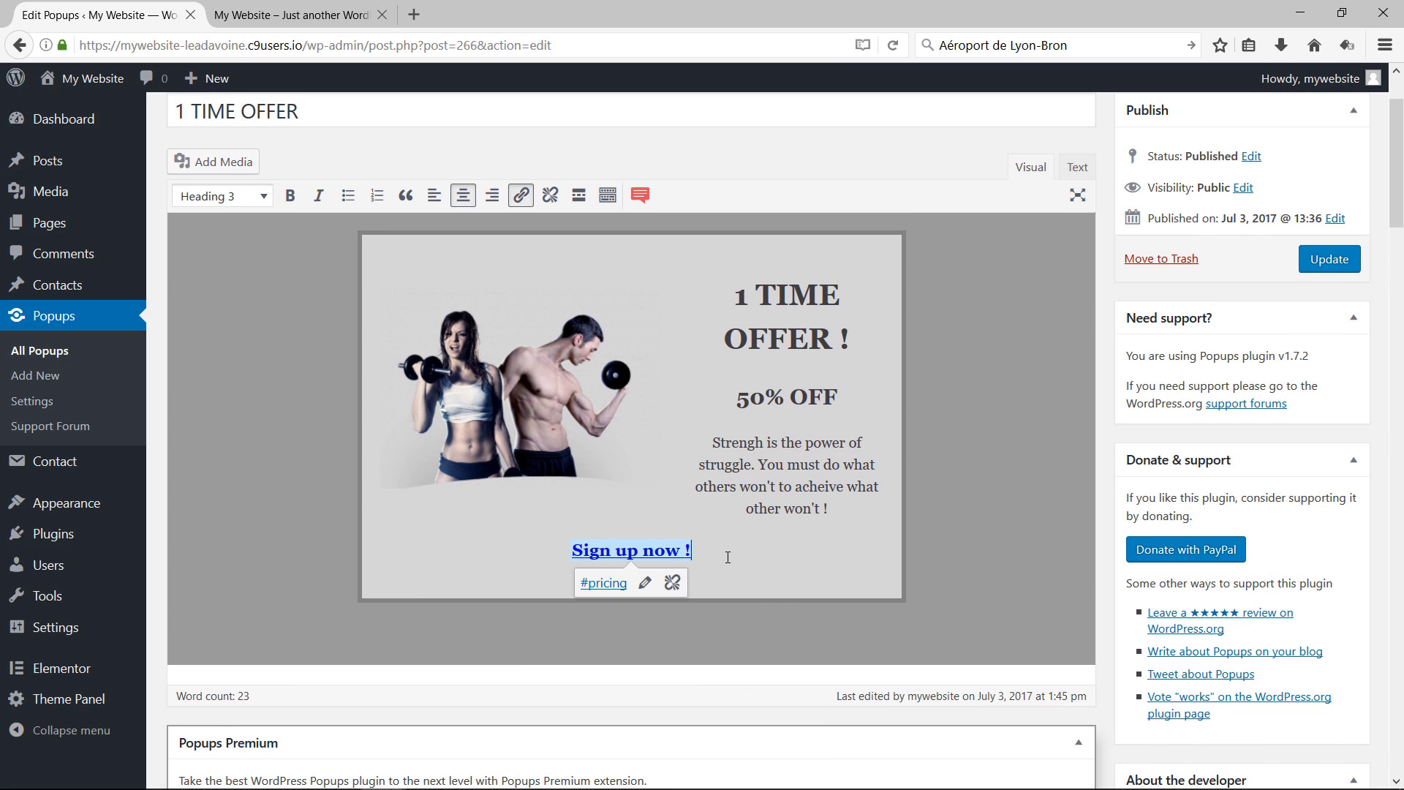
{"action": "left_click", "coordinate": [728, 557]}
{"action": "key", "text": "Return"}
{"action": "key", "text": "ctrl+v"}
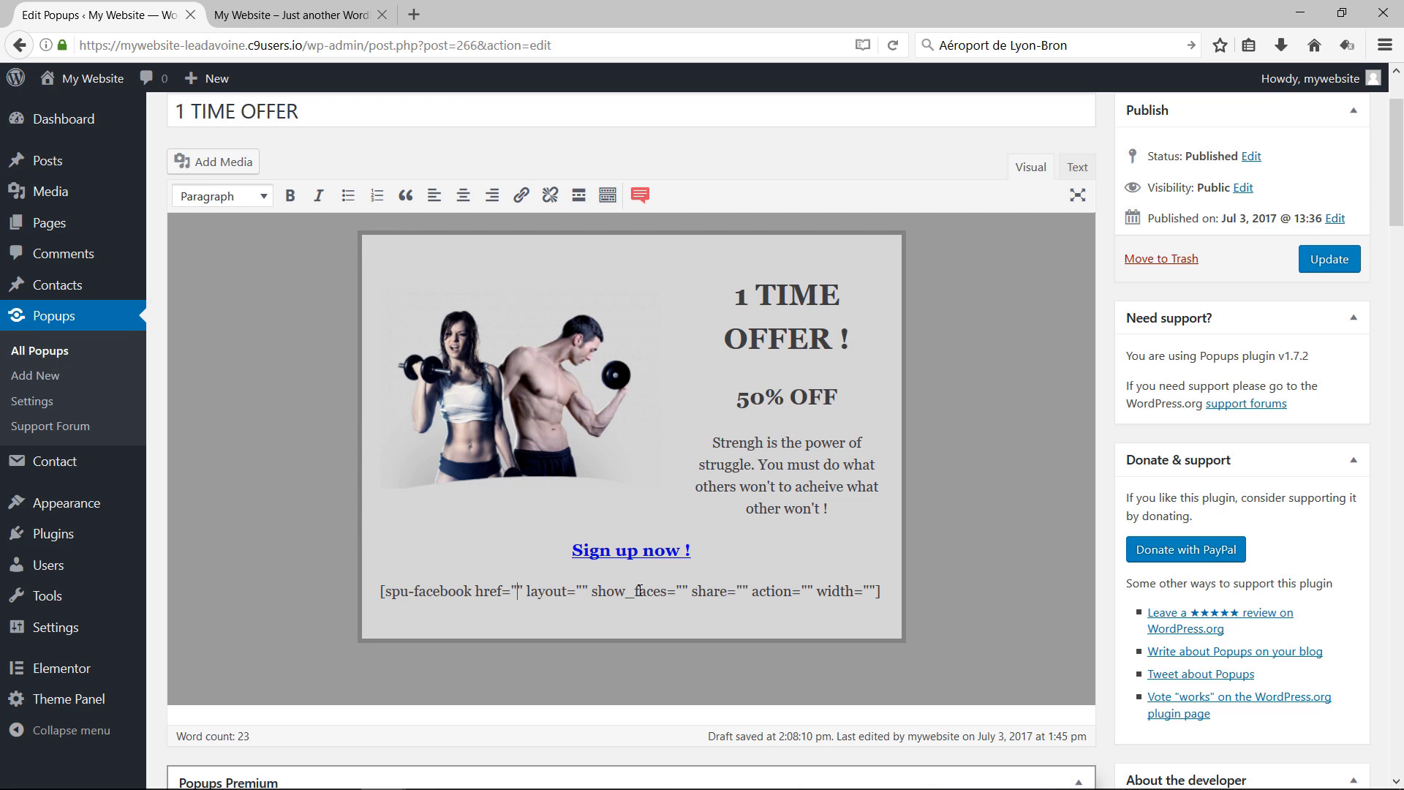
- Copy the Facebook Button option descriptions into a new Notepad note and place its window beside the popup content for reference
{"action": "left_click_drag", "start_coordinate": [1394, 168], "coordinate": [1336, 700]}
{"action": "left_click_drag", "start_coordinate": [335, 444], "coordinate": [176, 333]}
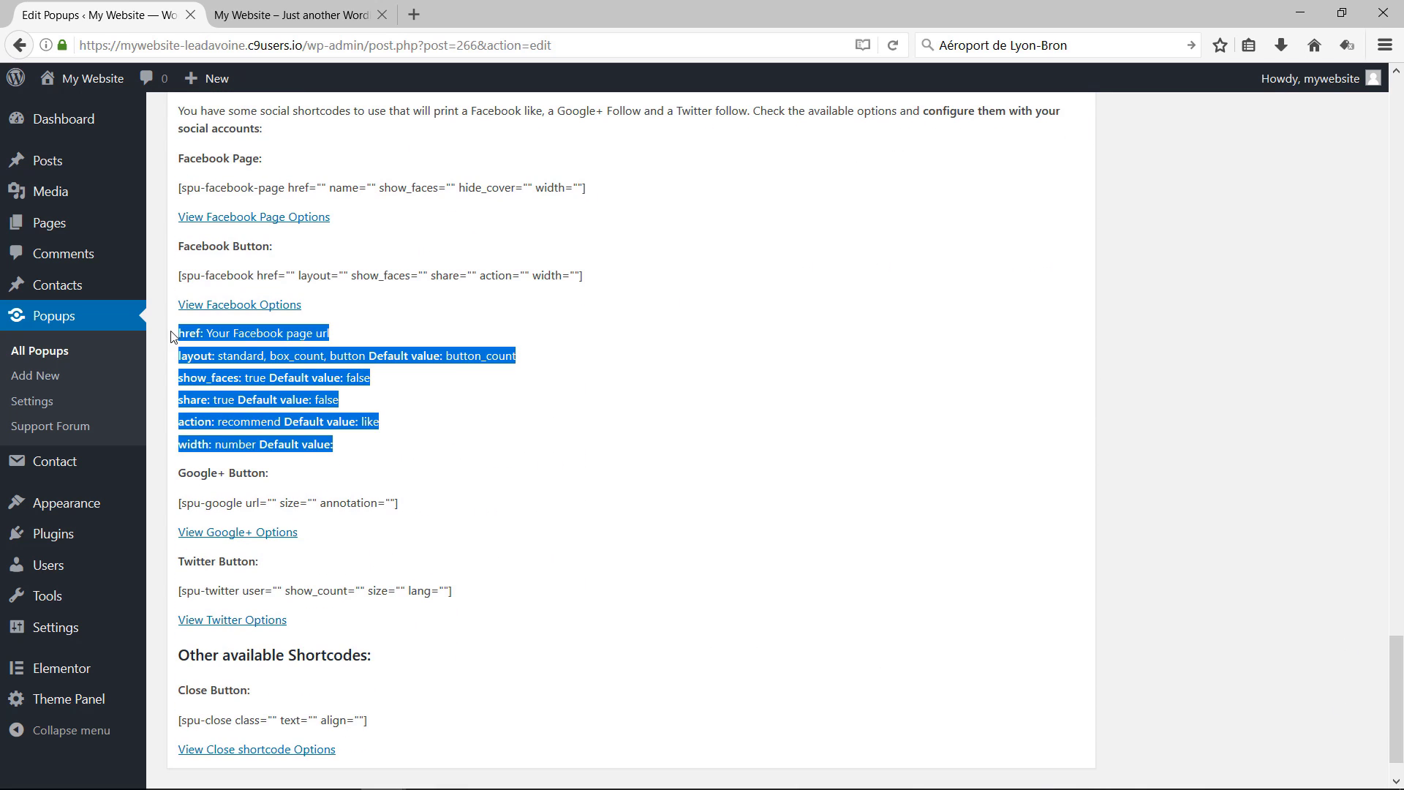
{"action": "right_click", "coordinate": [224, 331]}
{"action": "left_click", "coordinate": [282, 348]}
{"action": "scroll", "coordinate": [1388, 587], "scroll_direction": "up", "scroll_amount": 1}
{"action": "scroll", "coordinate": [1388, 587], "scroll_direction": "up", "scroll_amount": 20}
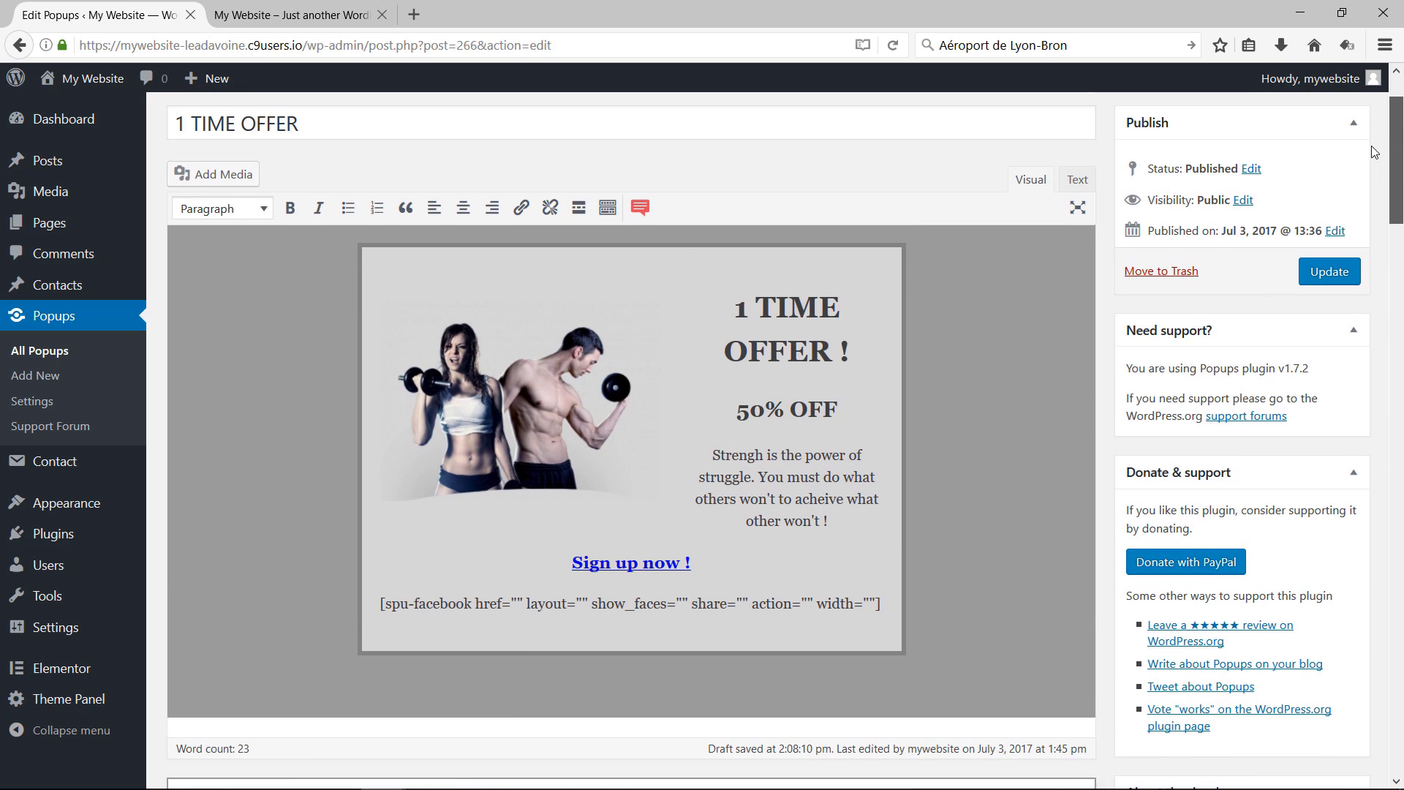
{"action": "left_click", "coordinate": [21, 781]}
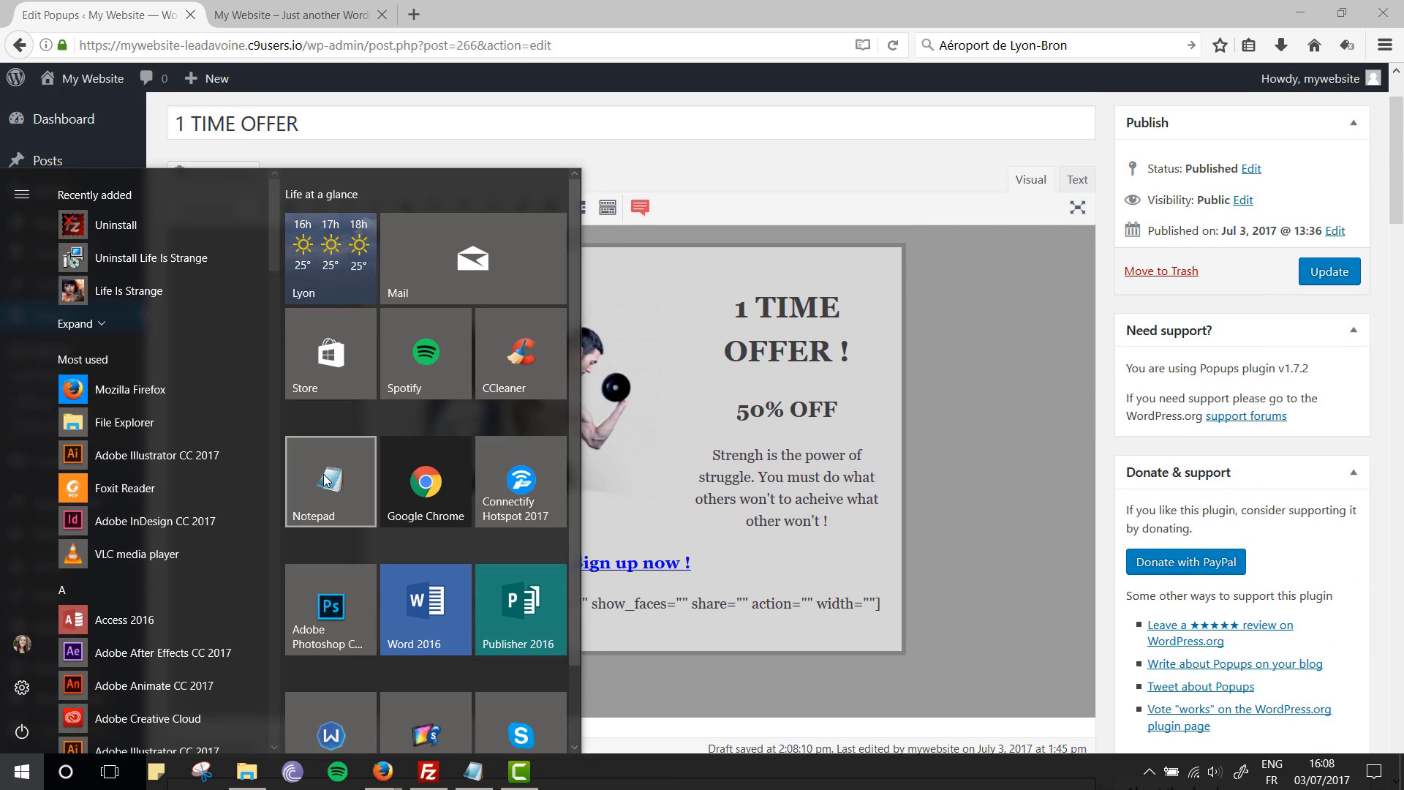
{"action": "left_click", "coordinate": [326, 488]}
{"action": "key", "text": "ctrl+v"}
{"action": "left_click_drag", "start_coordinate": [985, 148], "coordinate": [977, 305]}
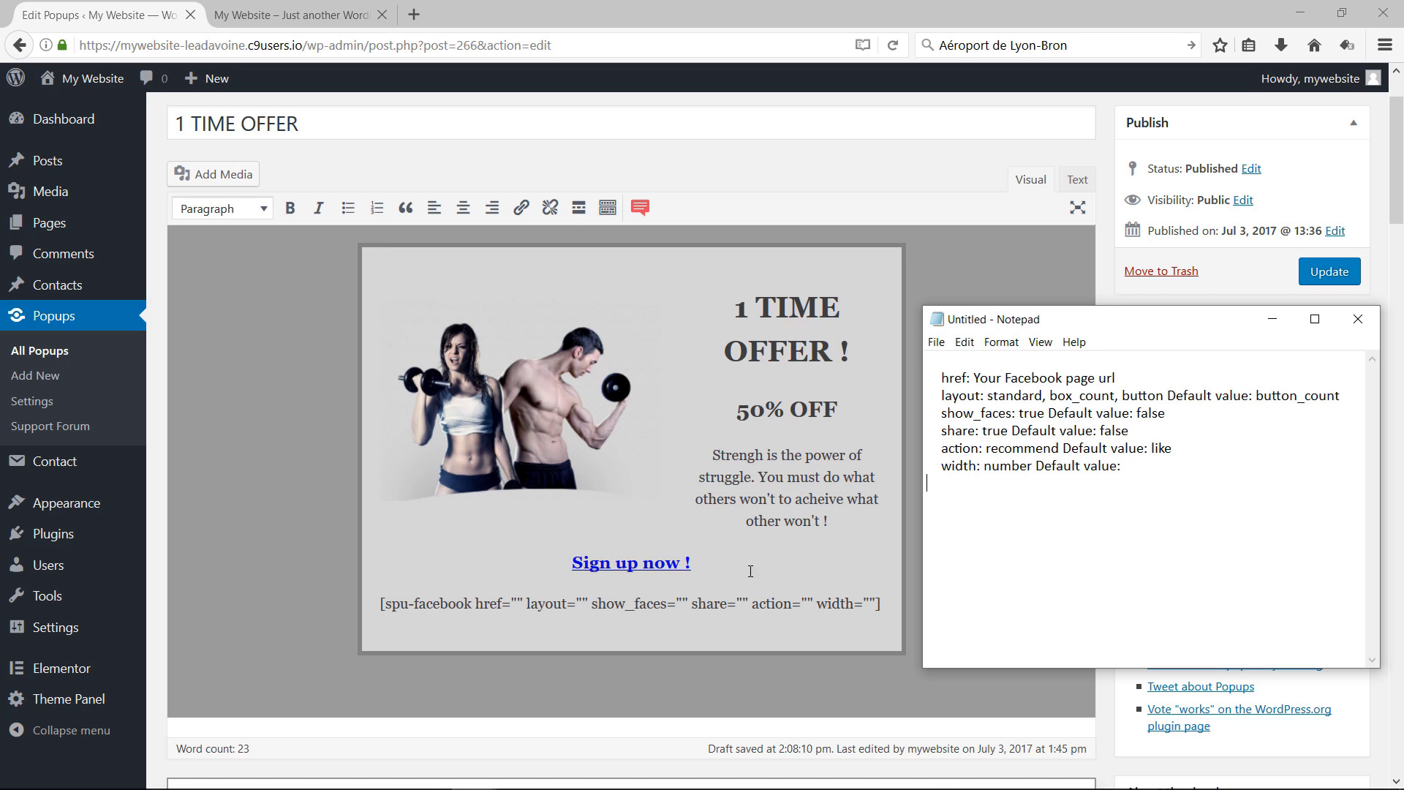
- Set the Facebook shortcode's href to "facebook.com" and its show_faces to "false"
{"action": "left_click", "coordinate": [516, 606]}
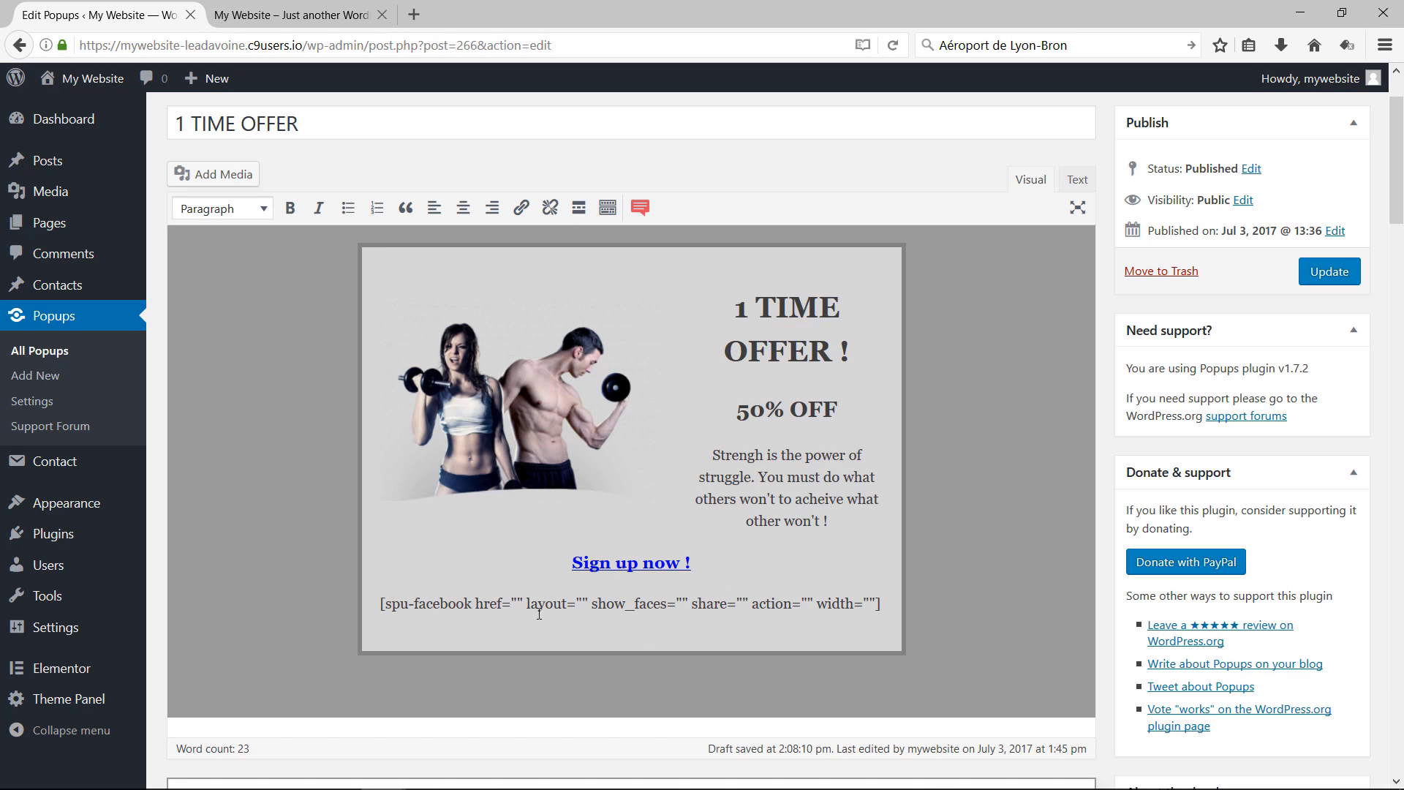
{"action": "type", "text": "facebook.com"}
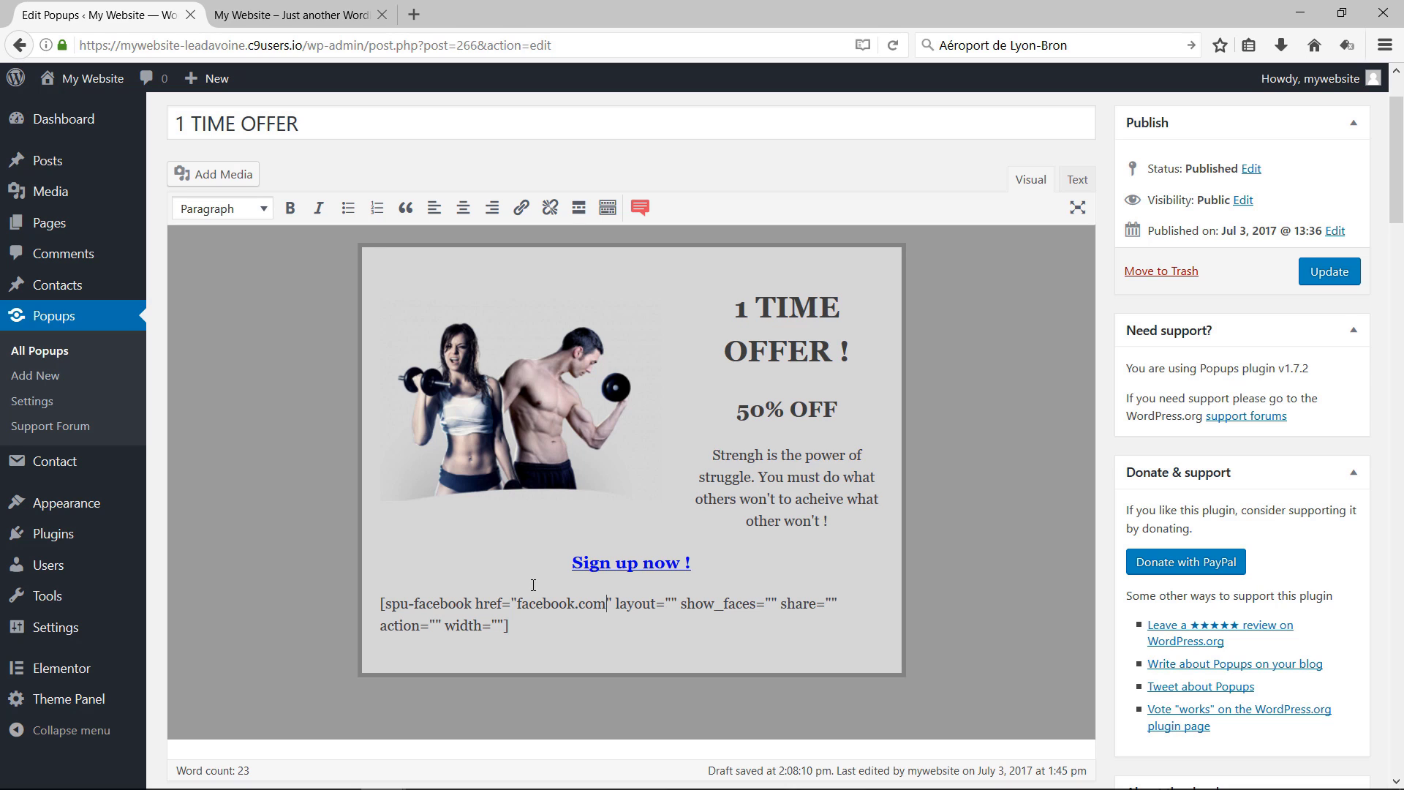
{"action": "key", "text": "alt+Tab"}
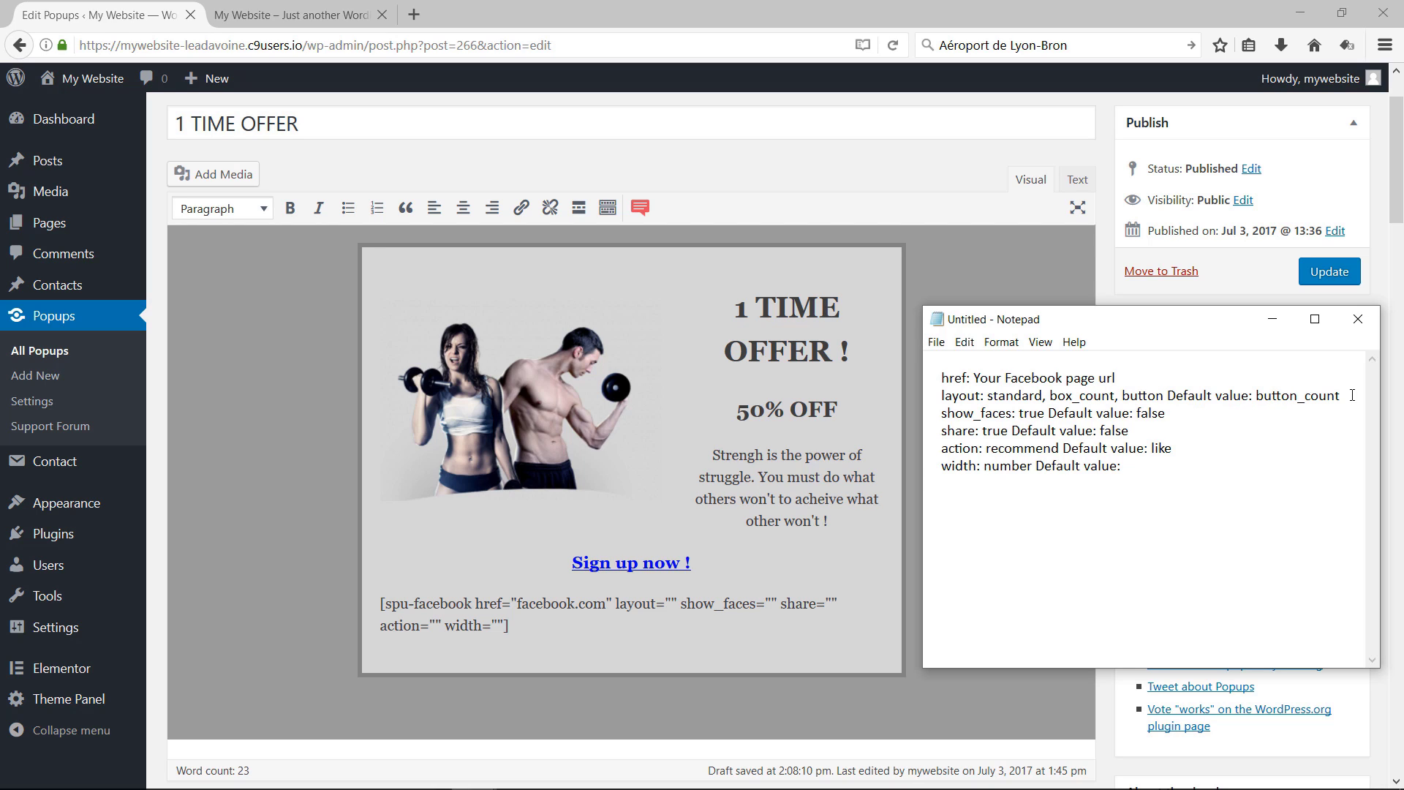
{"action": "left_click", "coordinate": [771, 601]}
{"action": "type", "text": "fal"}
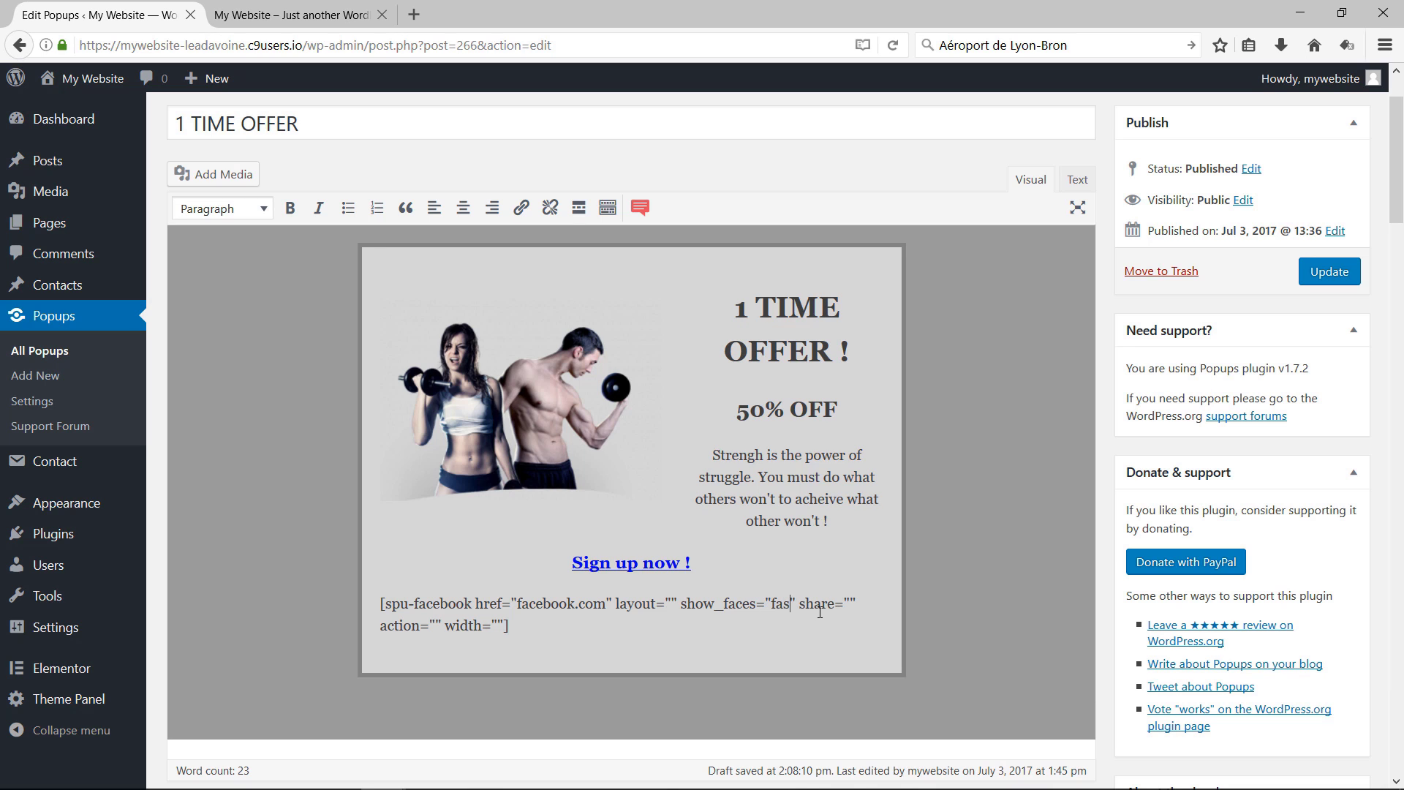
{"action": "type", "text": "se"}
- Set the Facebook shortcode's share to "true" and its action to "like", consulting the option notes
{"action": "key", "text": "alt+Tab"}
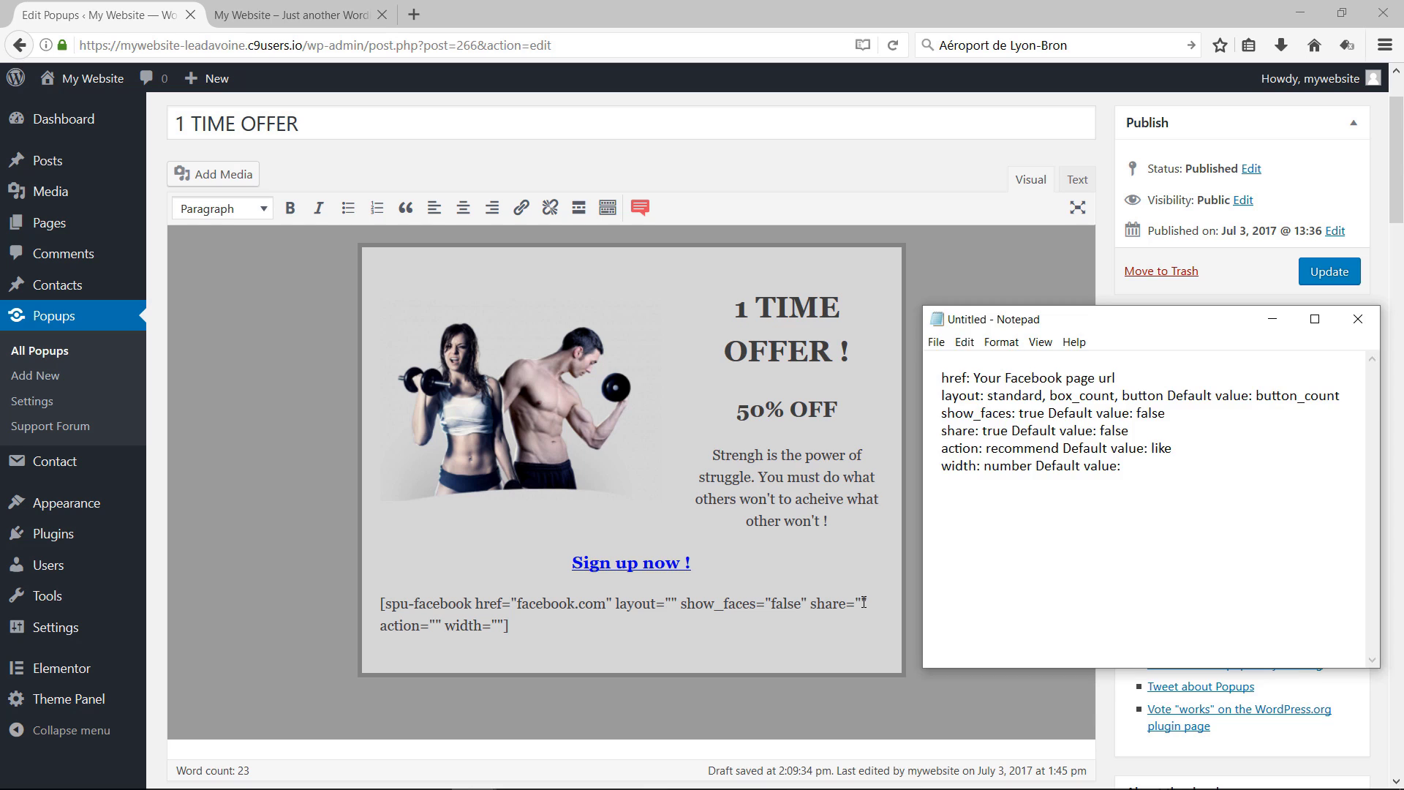
{"action": "left_click", "coordinate": [863, 601]}
{"action": "type", "text": "true"}
{"action": "key", "text": "alt+Tab"}
{"action": "left_click", "coordinate": [523, 626]}
{"action": "type", "text": "like"}
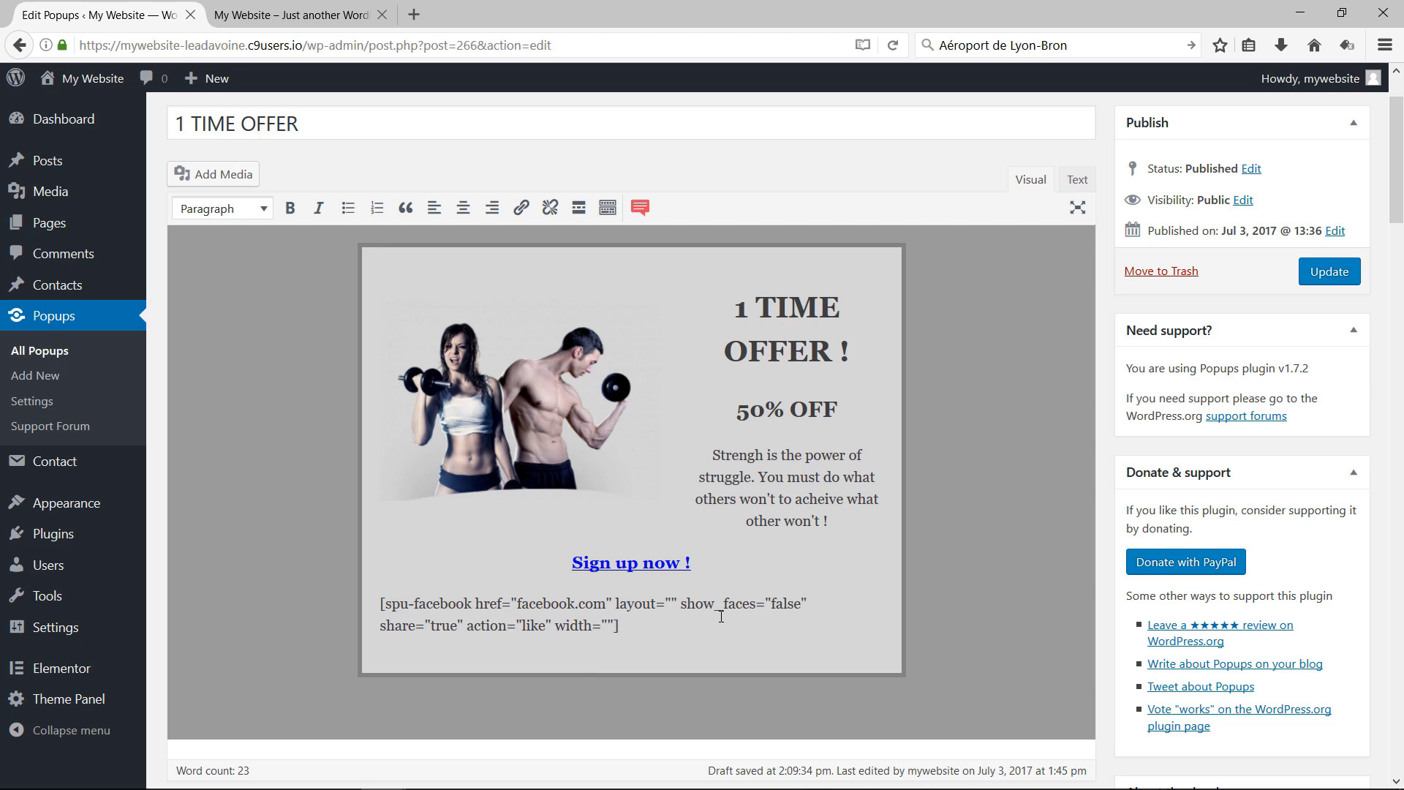
- Update the popup and reload the website to preview it with the Facebook buttons, then return to the popup editor
{"action": "left_click", "coordinate": [1325, 278]}
{"action": "left_click", "coordinate": [293, 16]}
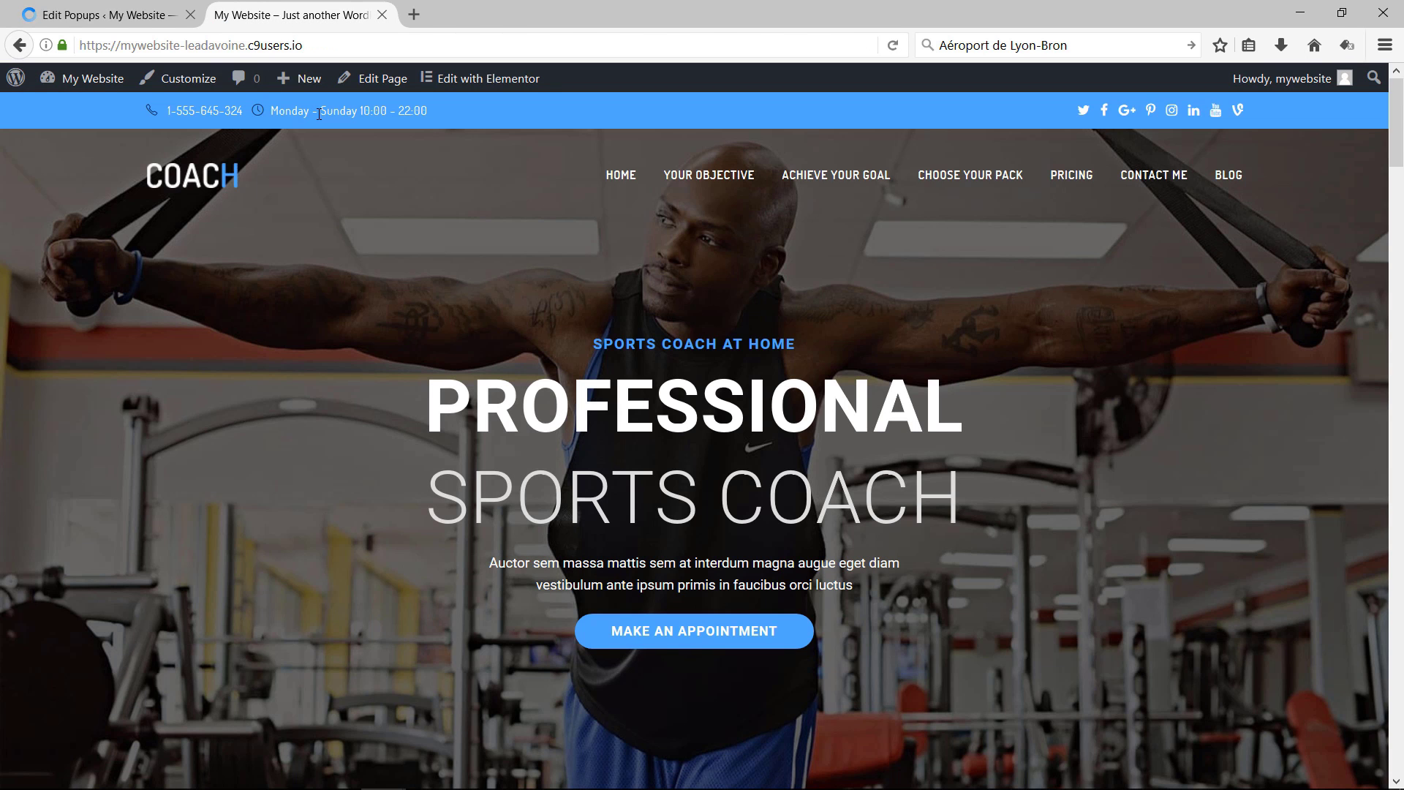
{"action": "key", "text": "F5"}
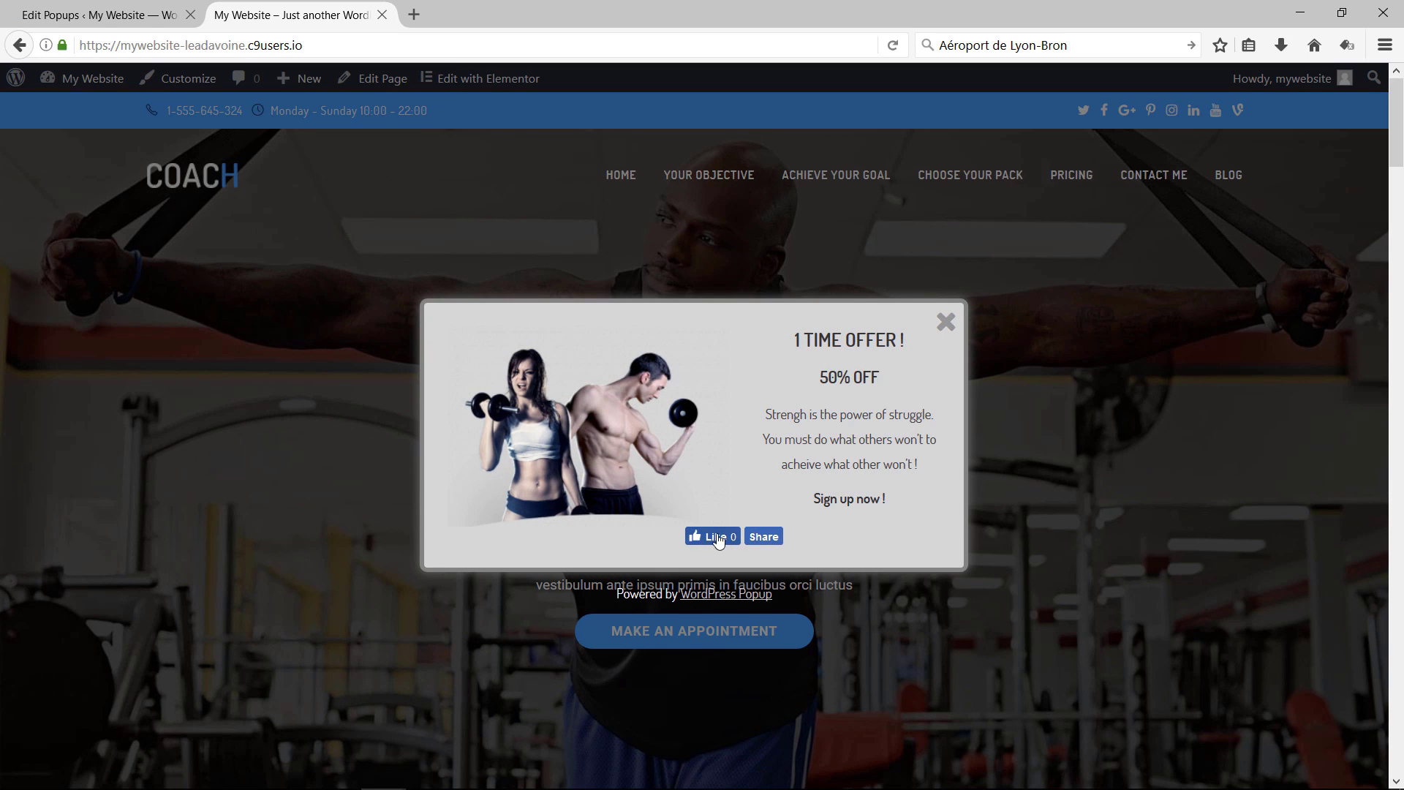
{"action": "left_click", "coordinate": [130, 6]}
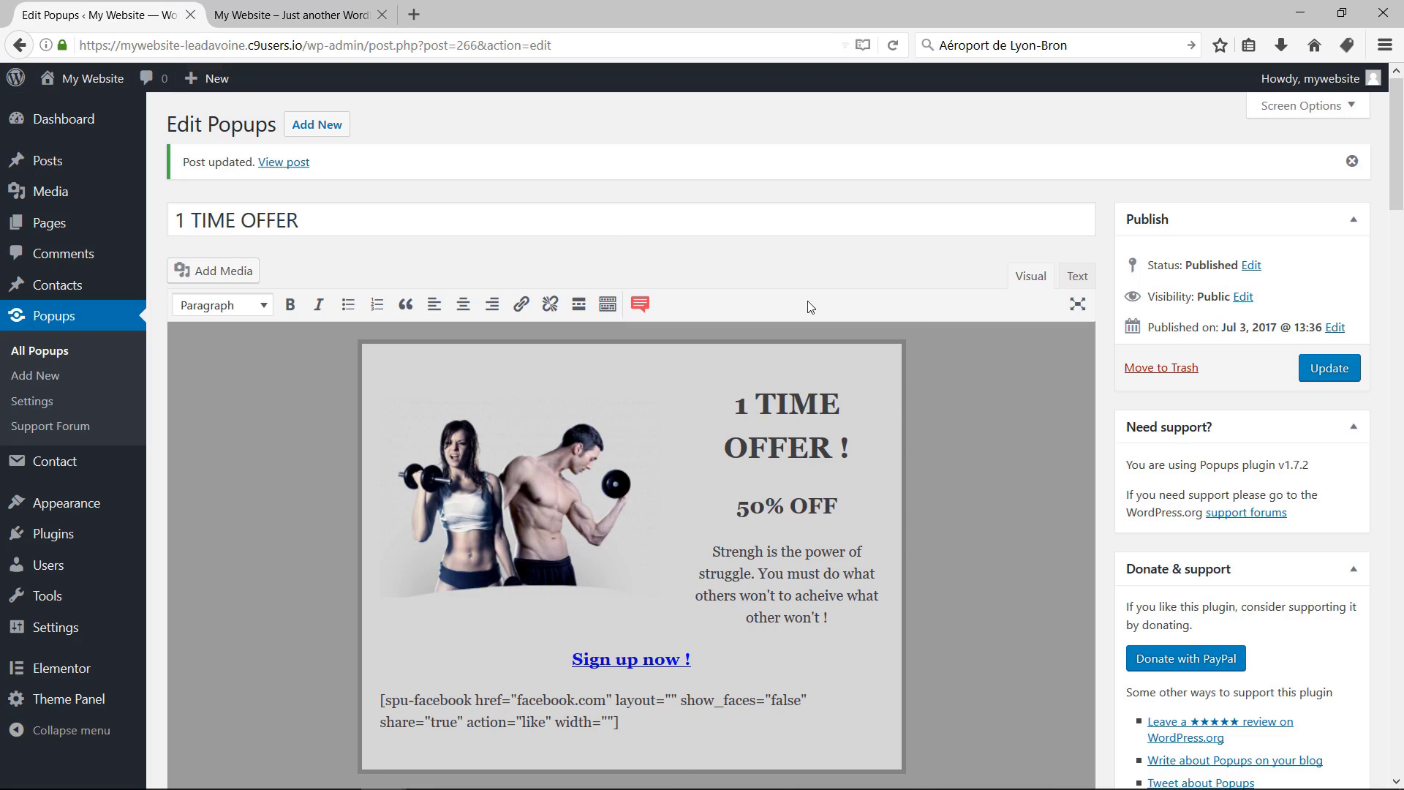
- Review the plugin settings for Ajax, debug and safe modes, shortcode styling, social script unloading and data deletion on uninstall
{"action": "left_click_drag", "start_coordinate": [1396, 198], "coordinate": [1395, 763]}
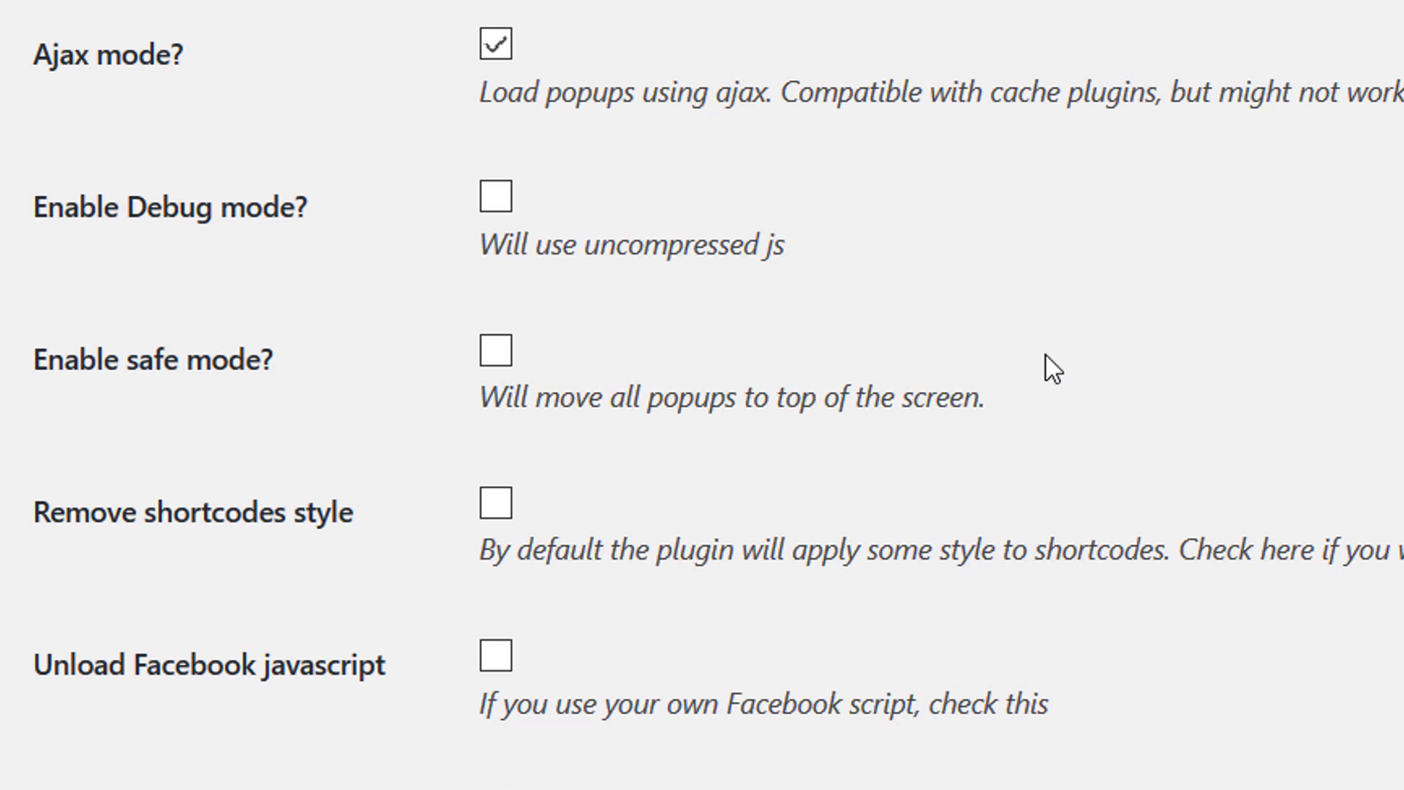
{"action": "scroll", "coordinate": [1015, 329], "scroll_direction": "down", "scroll_amount": 3}
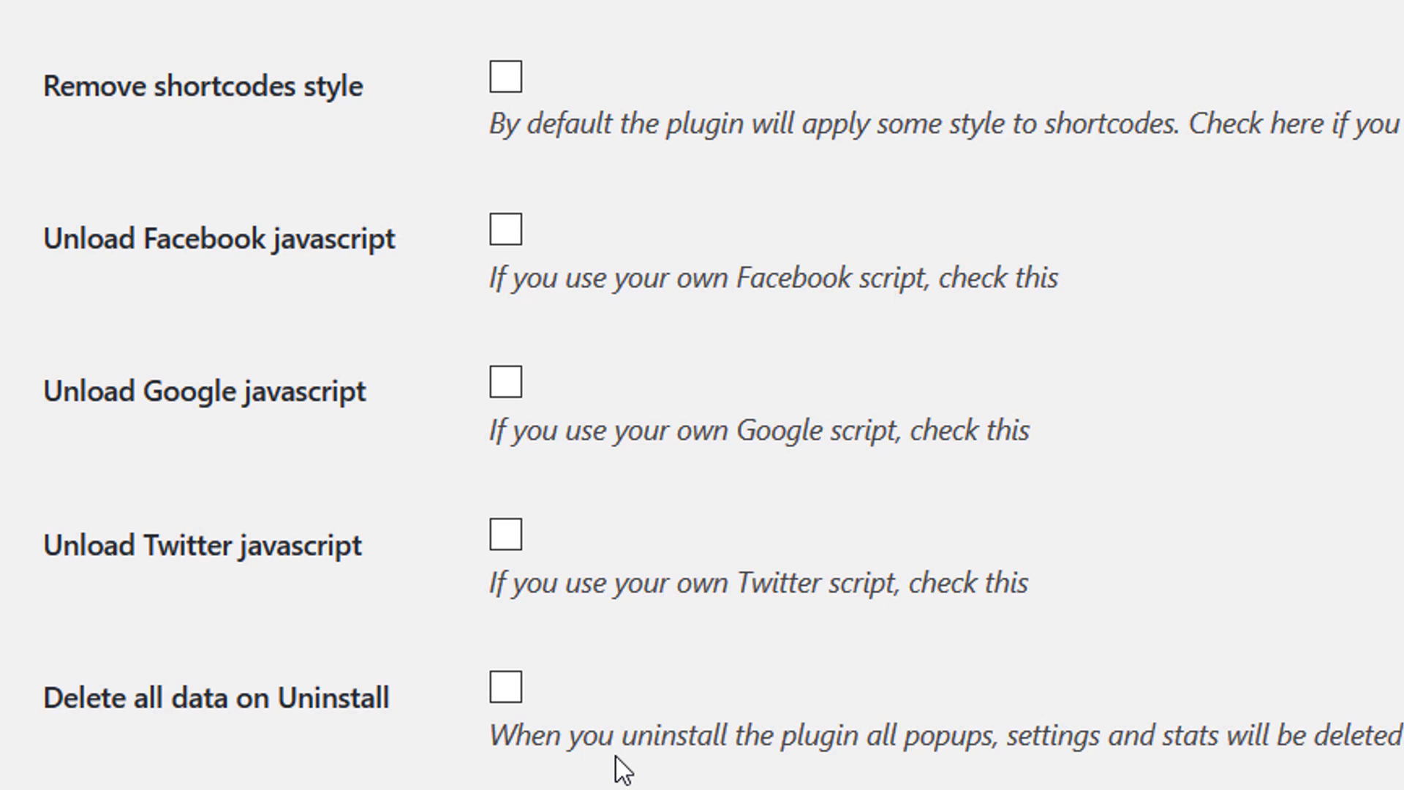
{"action": "scroll", "coordinate": [492, 670], "scroll_direction": "down", "scroll_amount": 3}
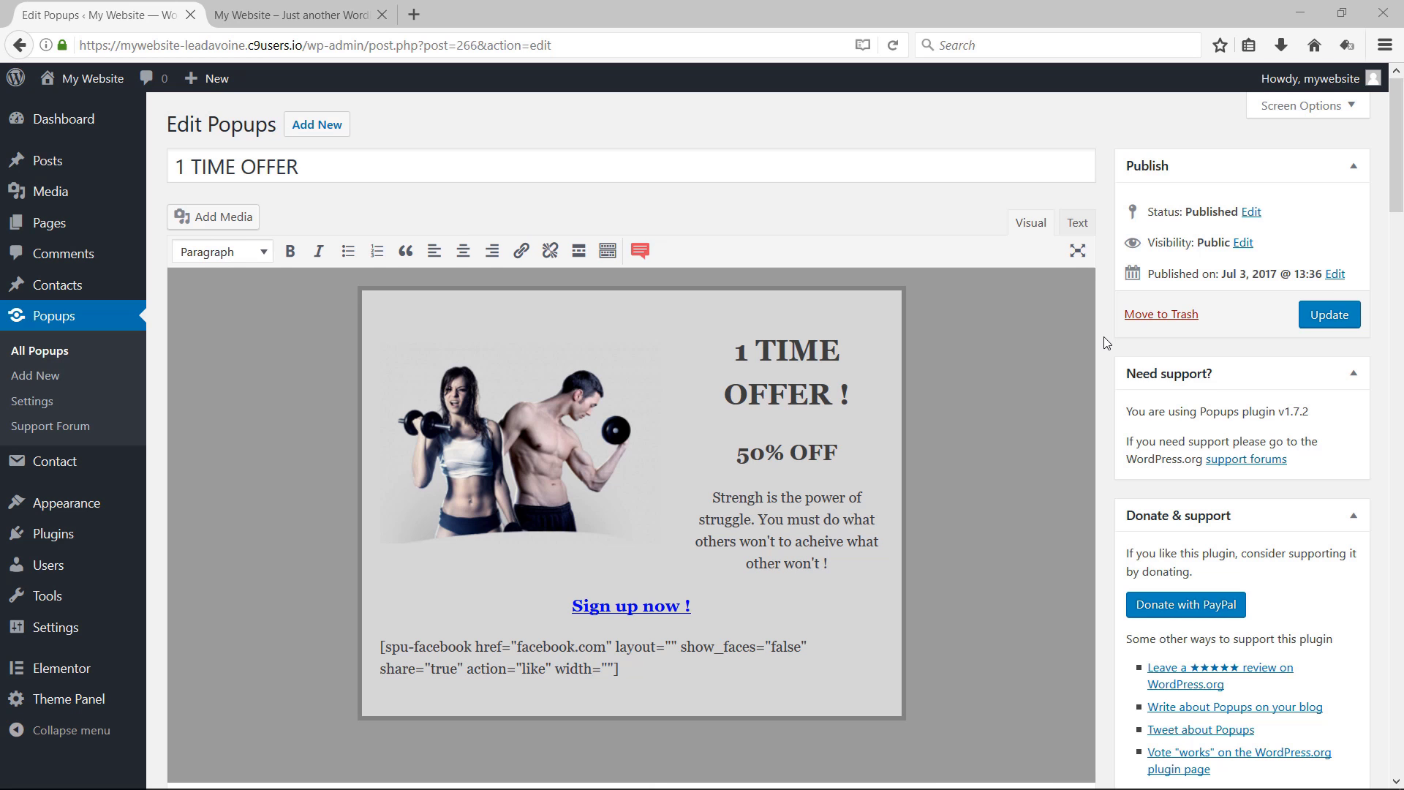
- Set the popup's display rule to Page is equal to Blog
{"action": "scroll", "coordinate": [1104, 336], "scroll_direction": "down", "scroll_amount": 15}
{"action": "scroll", "coordinate": [1103, 337], "scroll_direction": "down", "scroll_amount": 8}
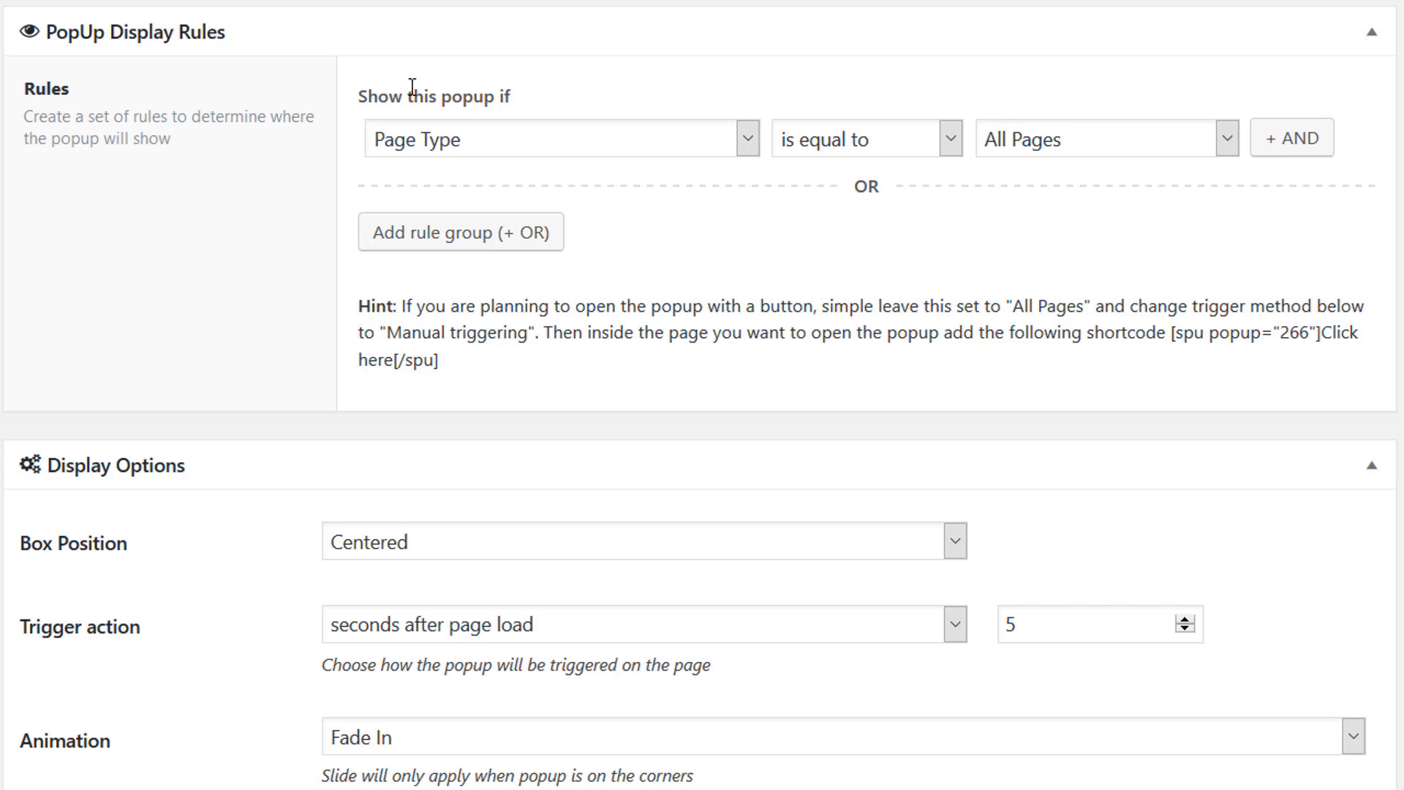
{"action": "left_click", "coordinate": [614, 142]}
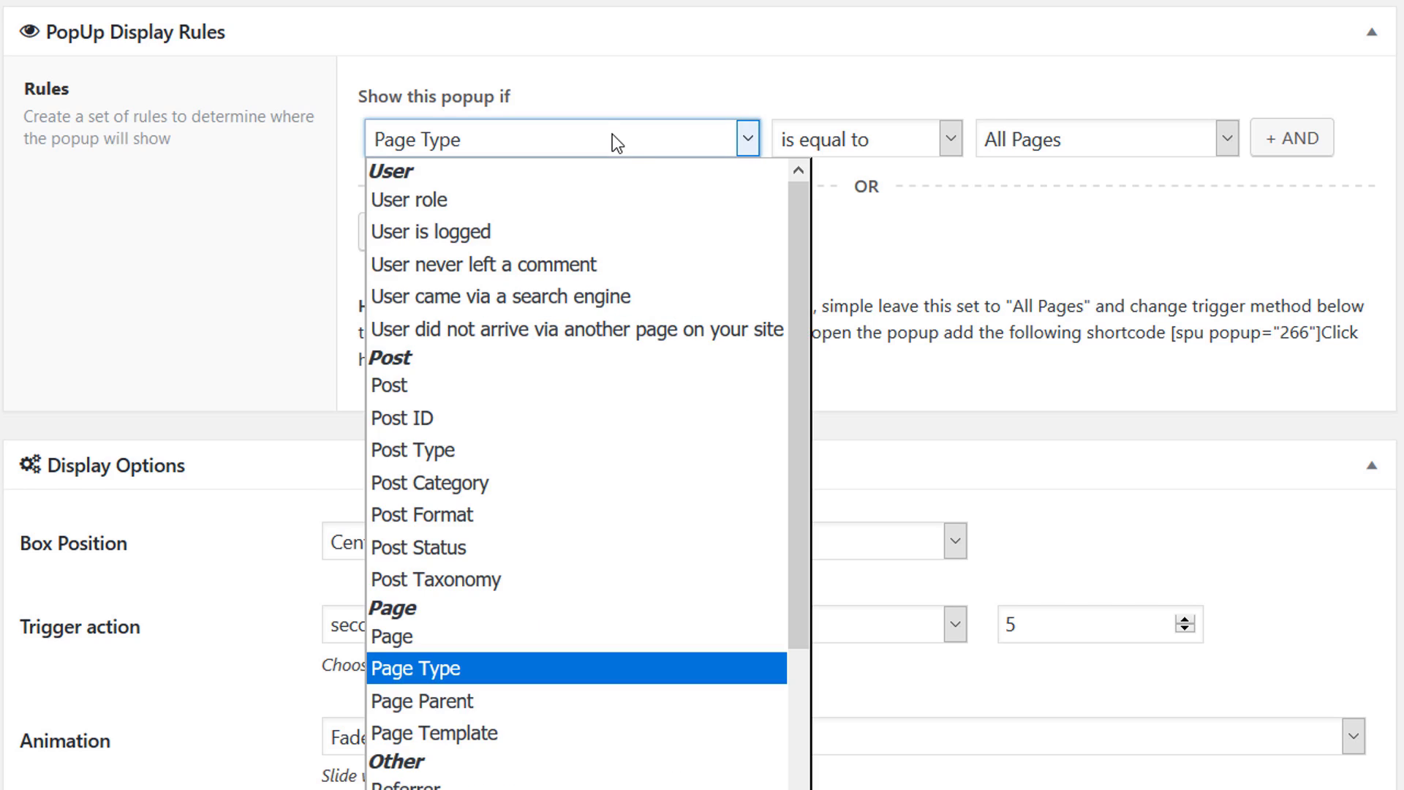
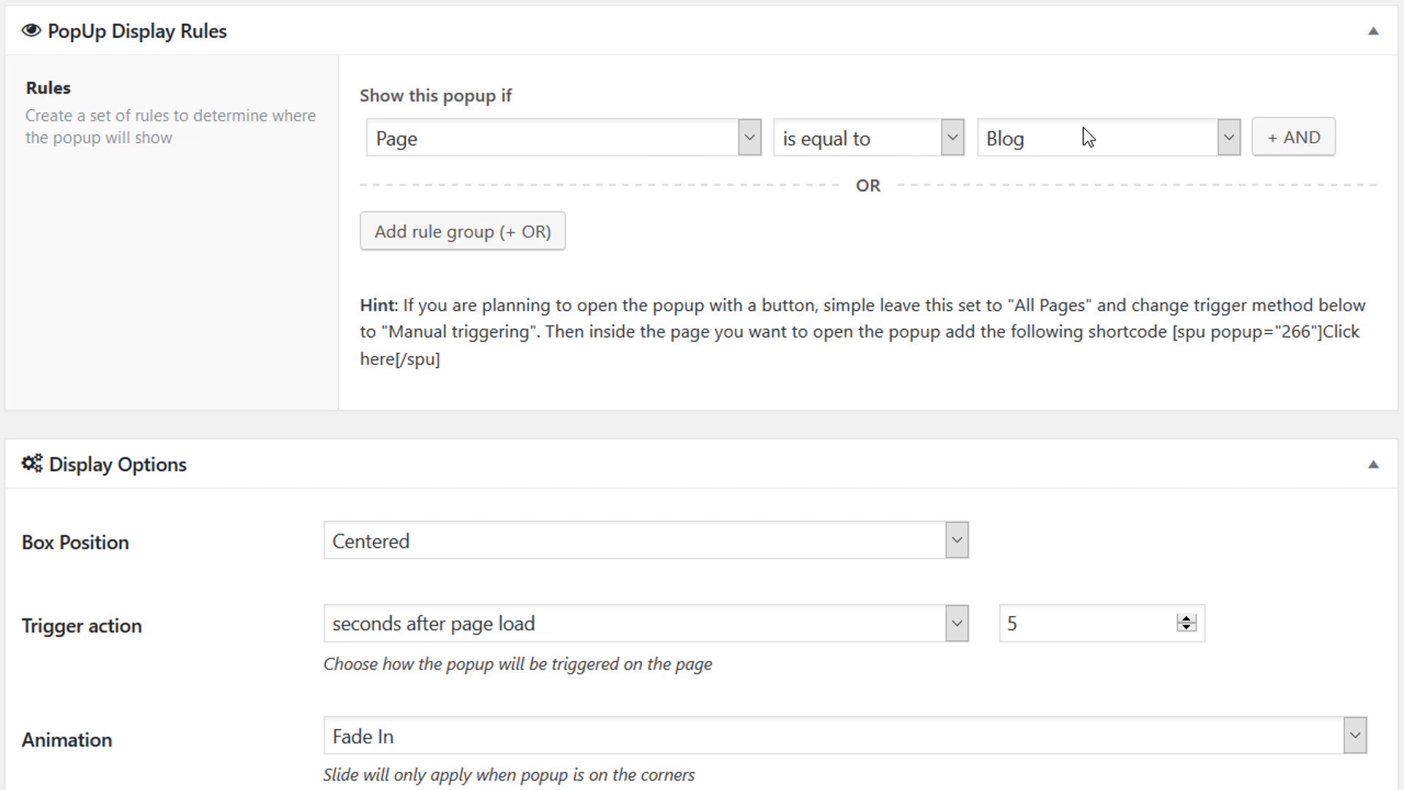
- Add an AND condition to the display rule: User is logged is equal to True
{"action": "left_click", "coordinate": [1291, 145]}
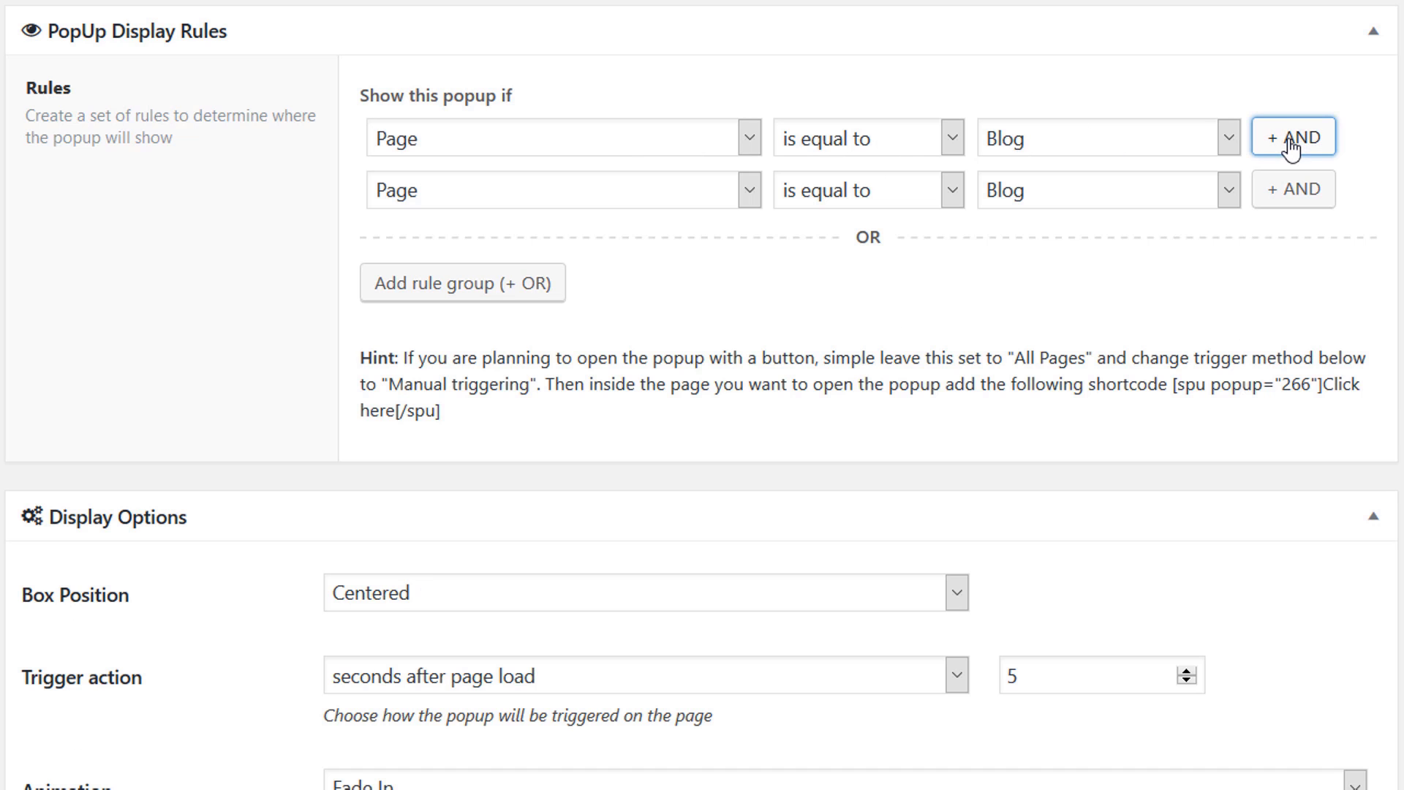
{"action": "left_click", "coordinate": [690, 190]}
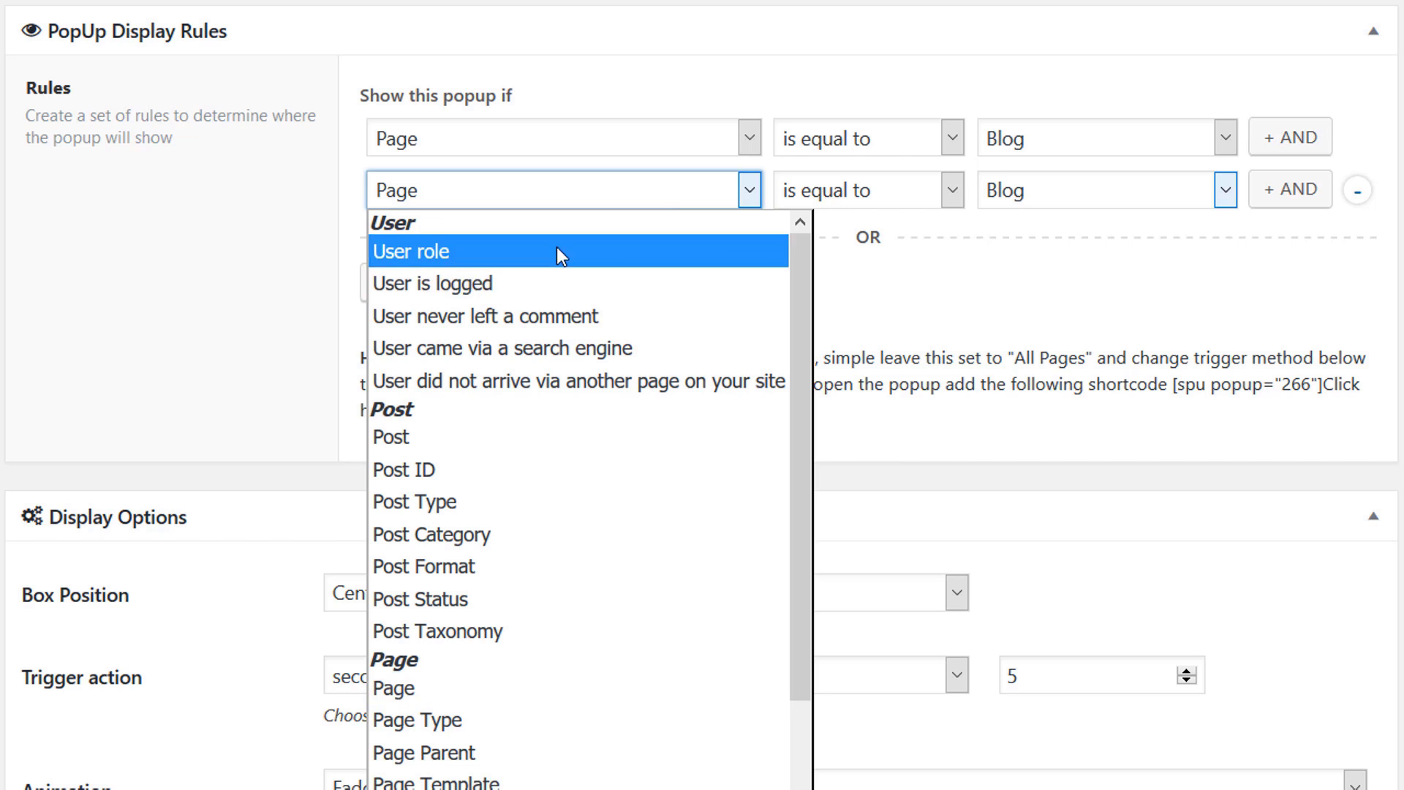
{"action": "left_click", "coordinate": [545, 285]}
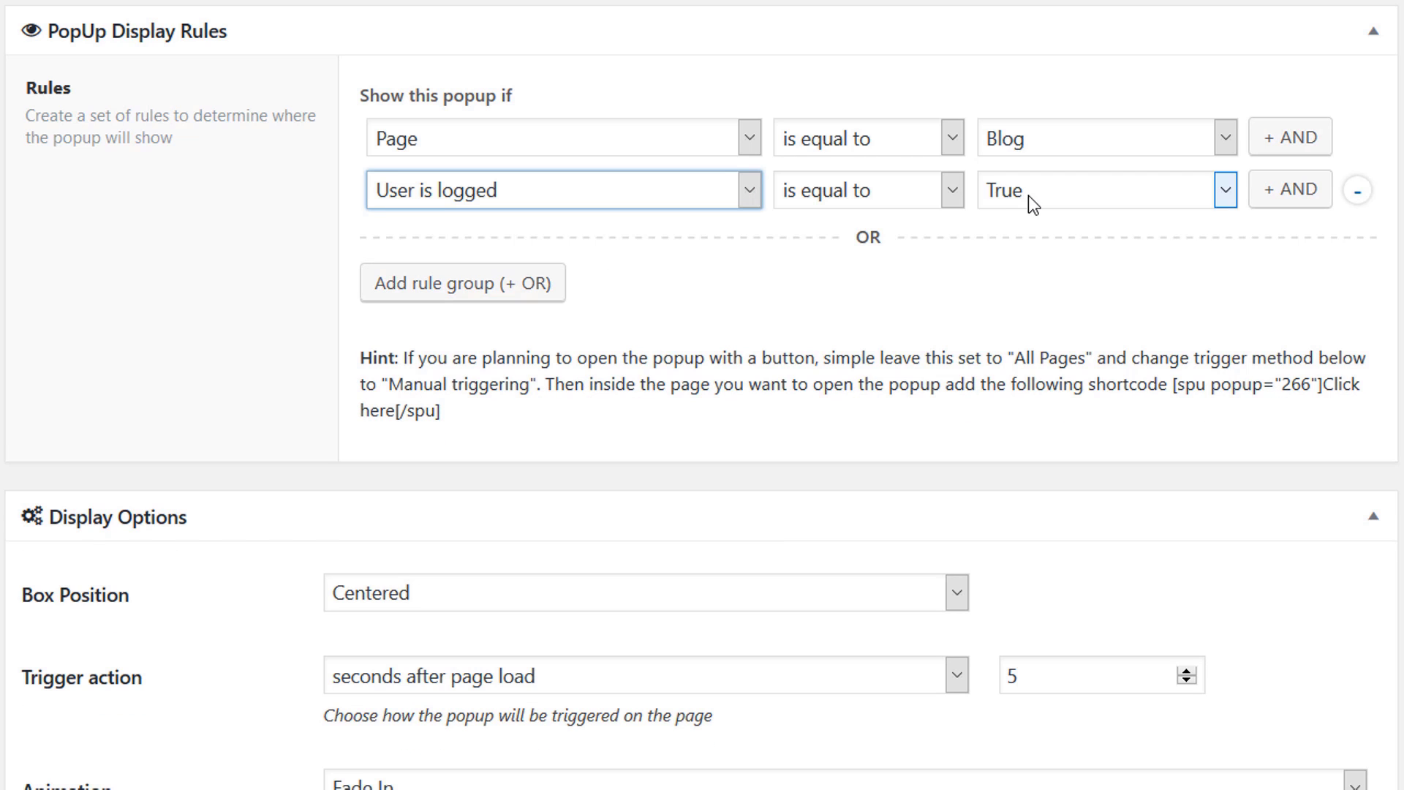
{"action": "left_click", "coordinate": [1033, 191]}
{"action": "left_click", "coordinate": [1017, 227]}
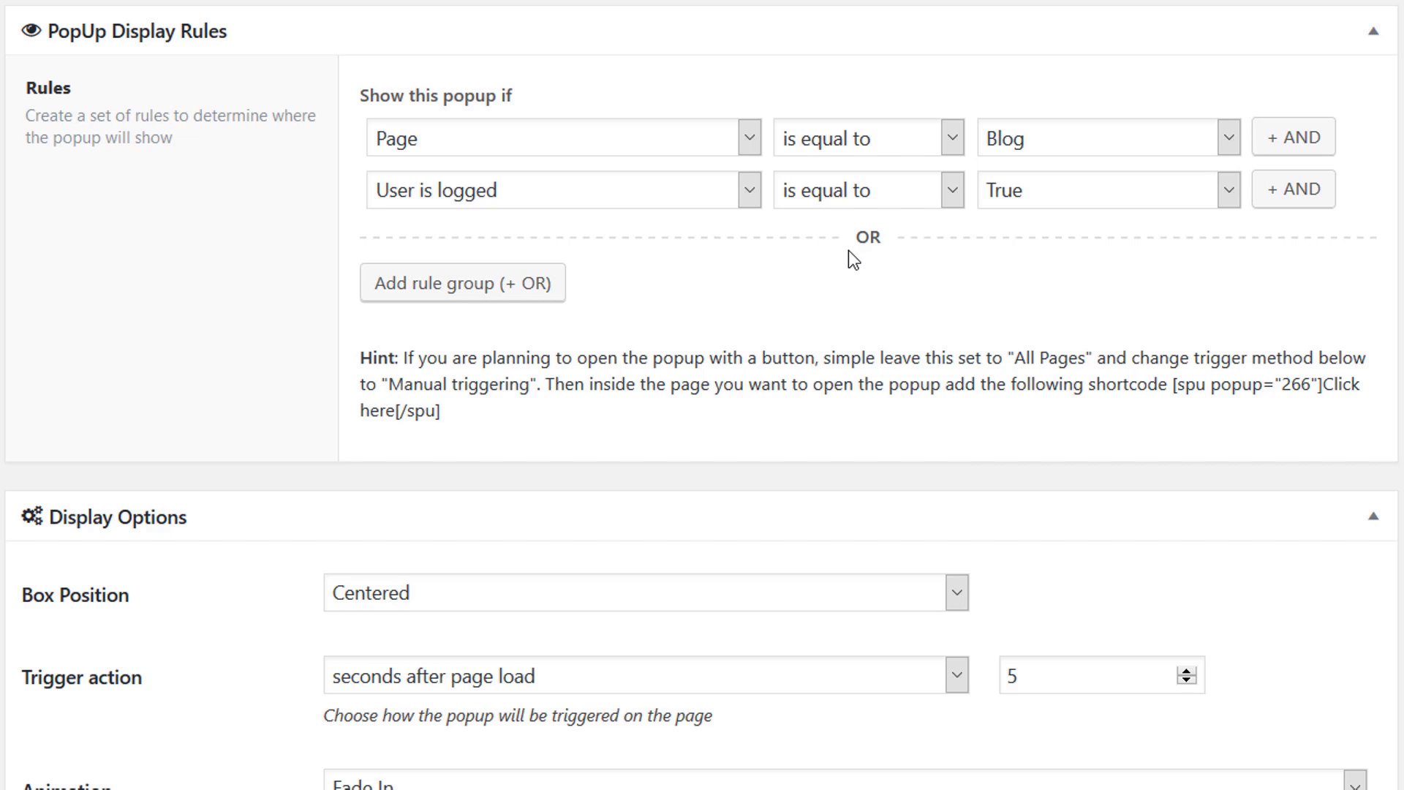
- Add an OR rule group using Page is equal to, and choose the page it applies to
{"action": "left_click", "coordinate": [432, 298]}
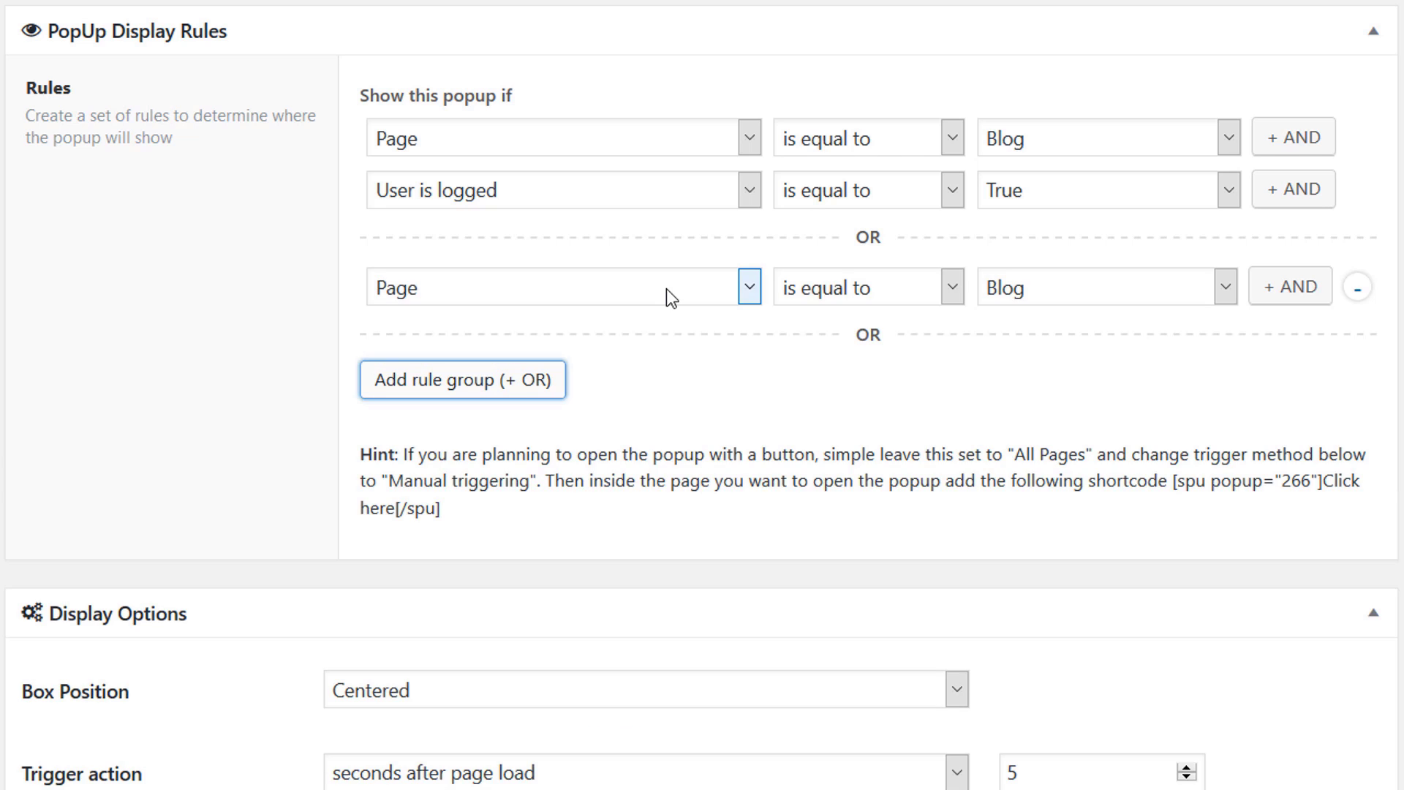
{"action": "left_click", "coordinate": [1062, 296]}
{"action": "left_click", "coordinate": [1047, 371]}
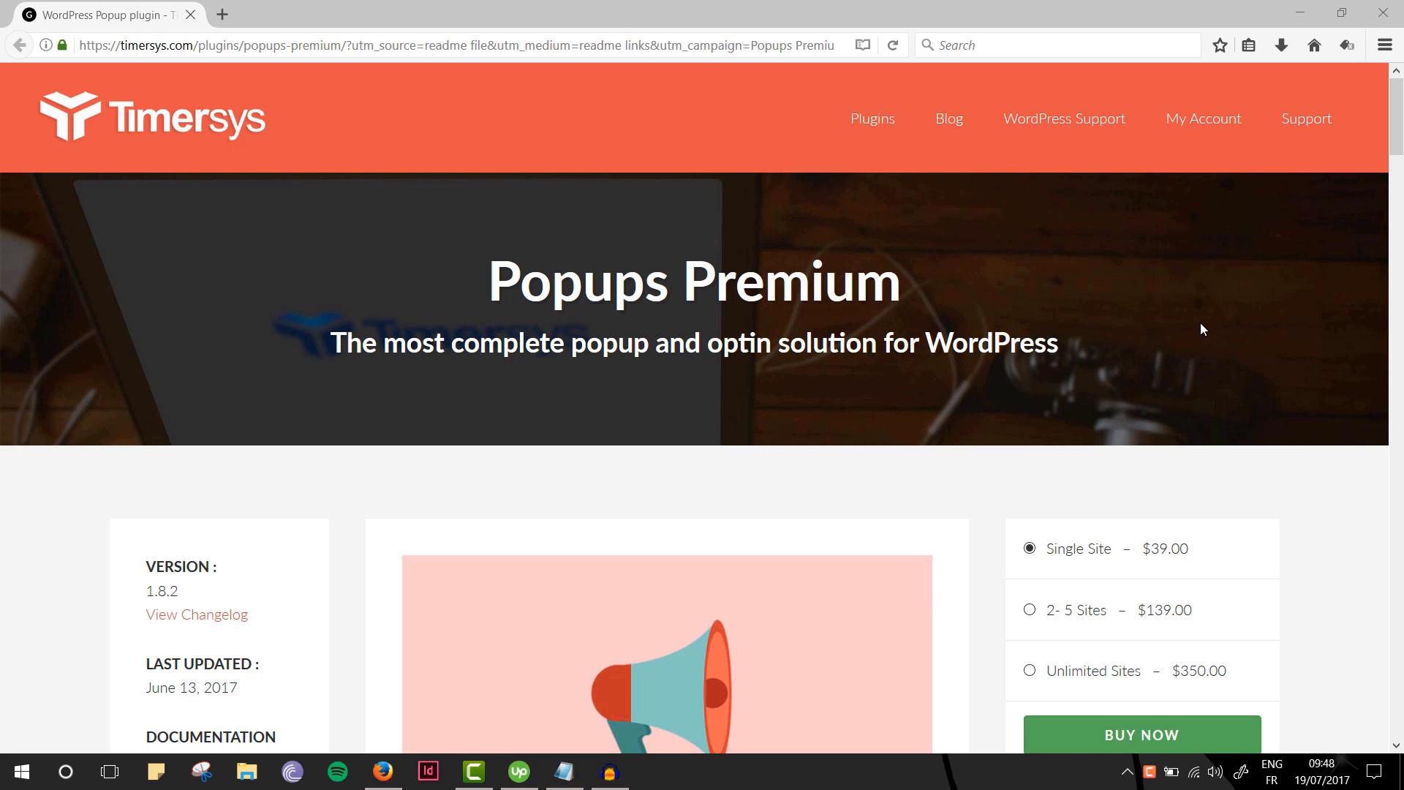
- Look through the Popups Premium page for its optin forms, positions, animation effects, A/B testing and analytics features
{"action": "scroll", "coordinate": [1200, 323], "scroll_direction": "down", "scroll_amount": 10}
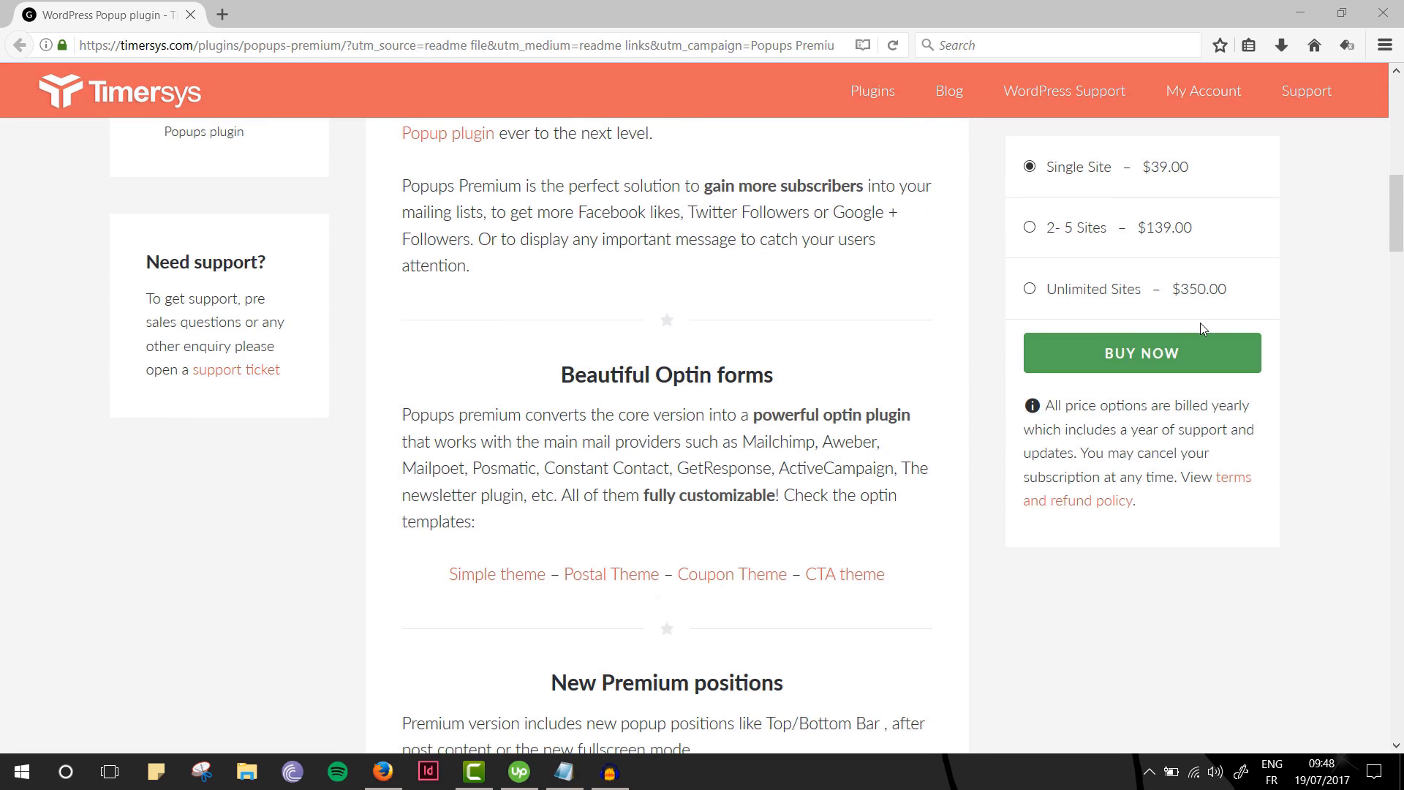
{"action": "scroll", "coordinate": [1200, 323], "scroll_direction": "down", "scroll_amount": 7}
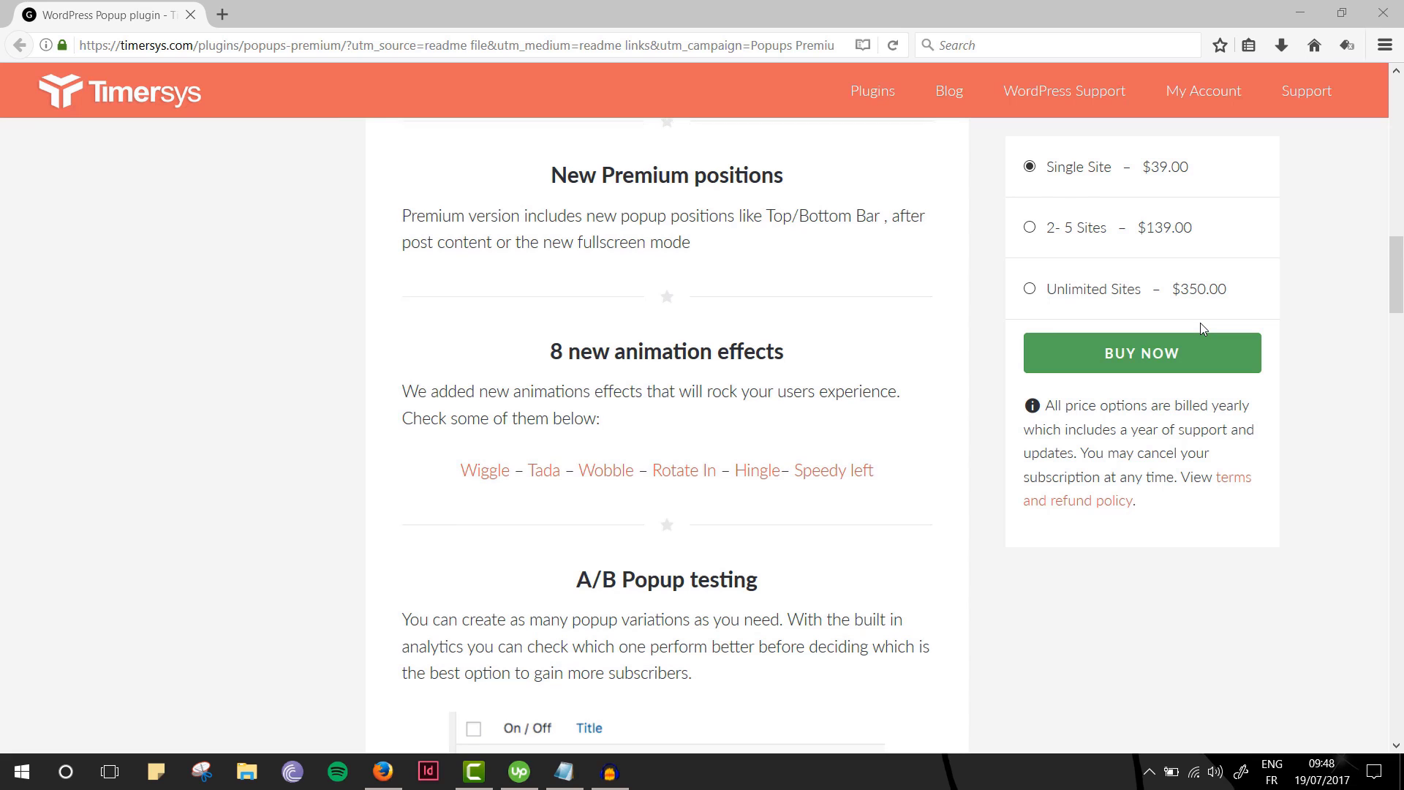
{"action": "scroll", "coordinate": [1200, 324], "scroll_direction": "down", "scroll_amount": 4}
{"action": "scroll", "coordinate": [1200, 324], "scroll_direction": "down", "scroll_amount": 5}
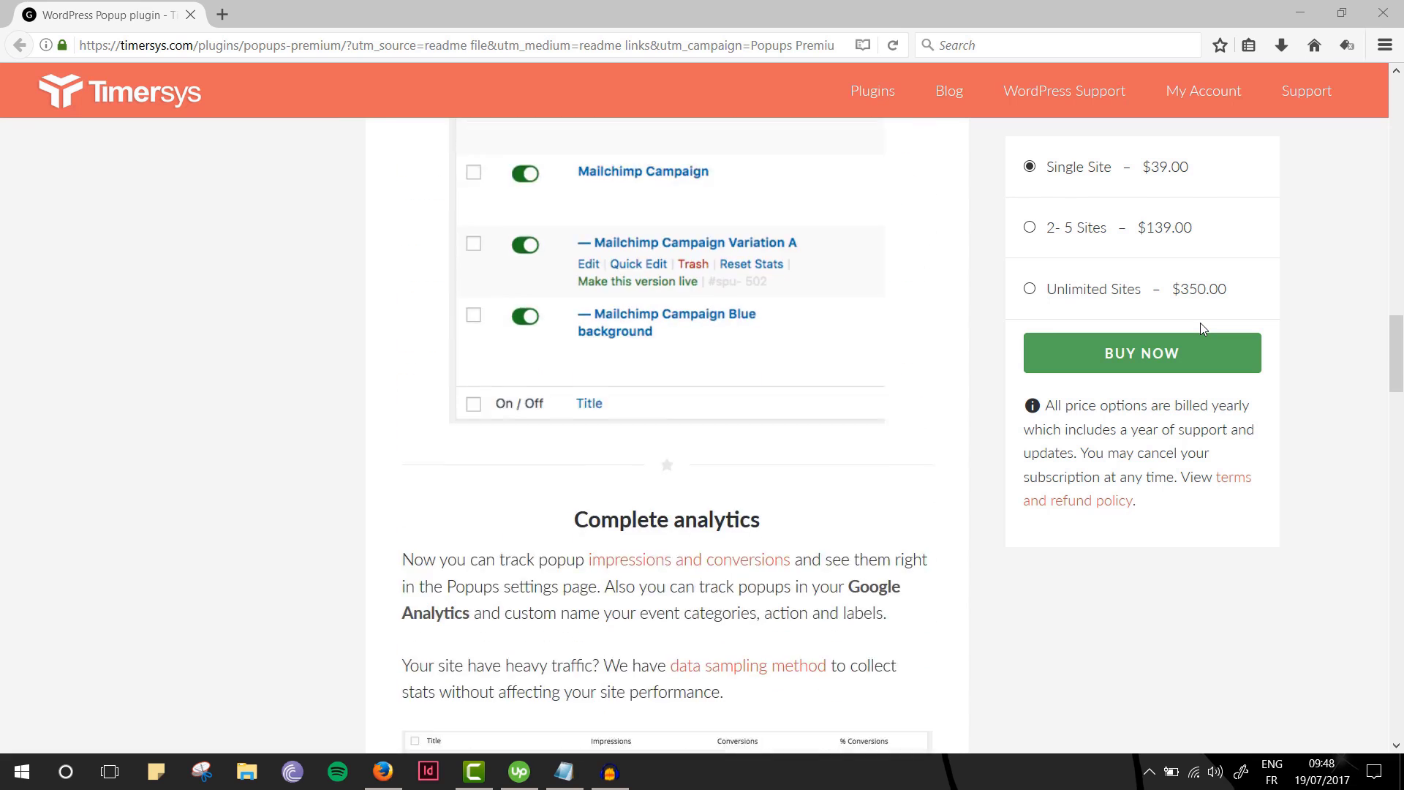
- Review the analytics and trigger action features on the Popups Premium page, and return to the start of the page
{"action": "scroll", "coordinate": [1200, 322], "scroll_direction": "down", "scroll_amount": 8}
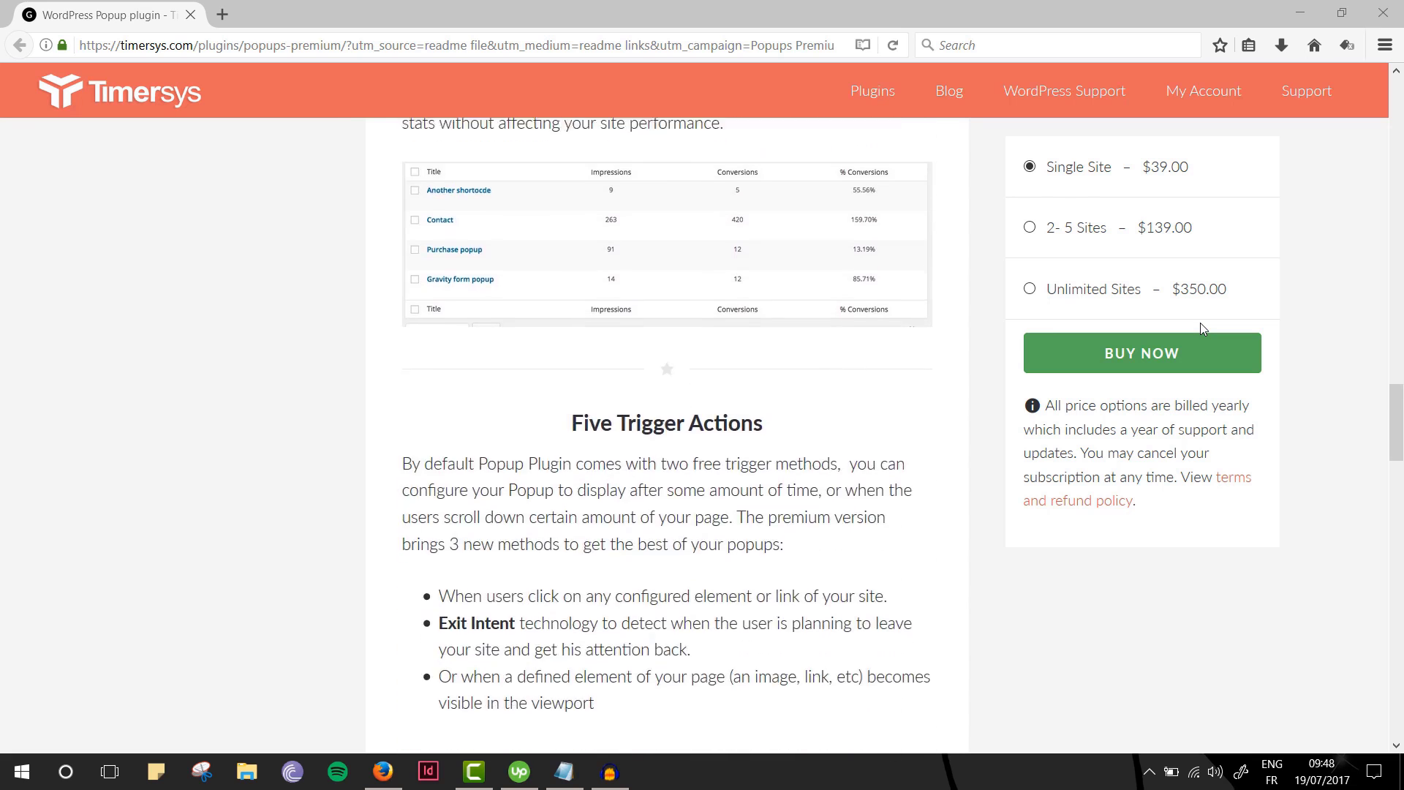
{"action": "scroll", "coordinate": [1200, 327], "scroll_direction": "down", "scroll_amount": 2}
{"action": "left_click_drag", "start_coordinate": [1397, 409], "coordinate": [1397, 73]}
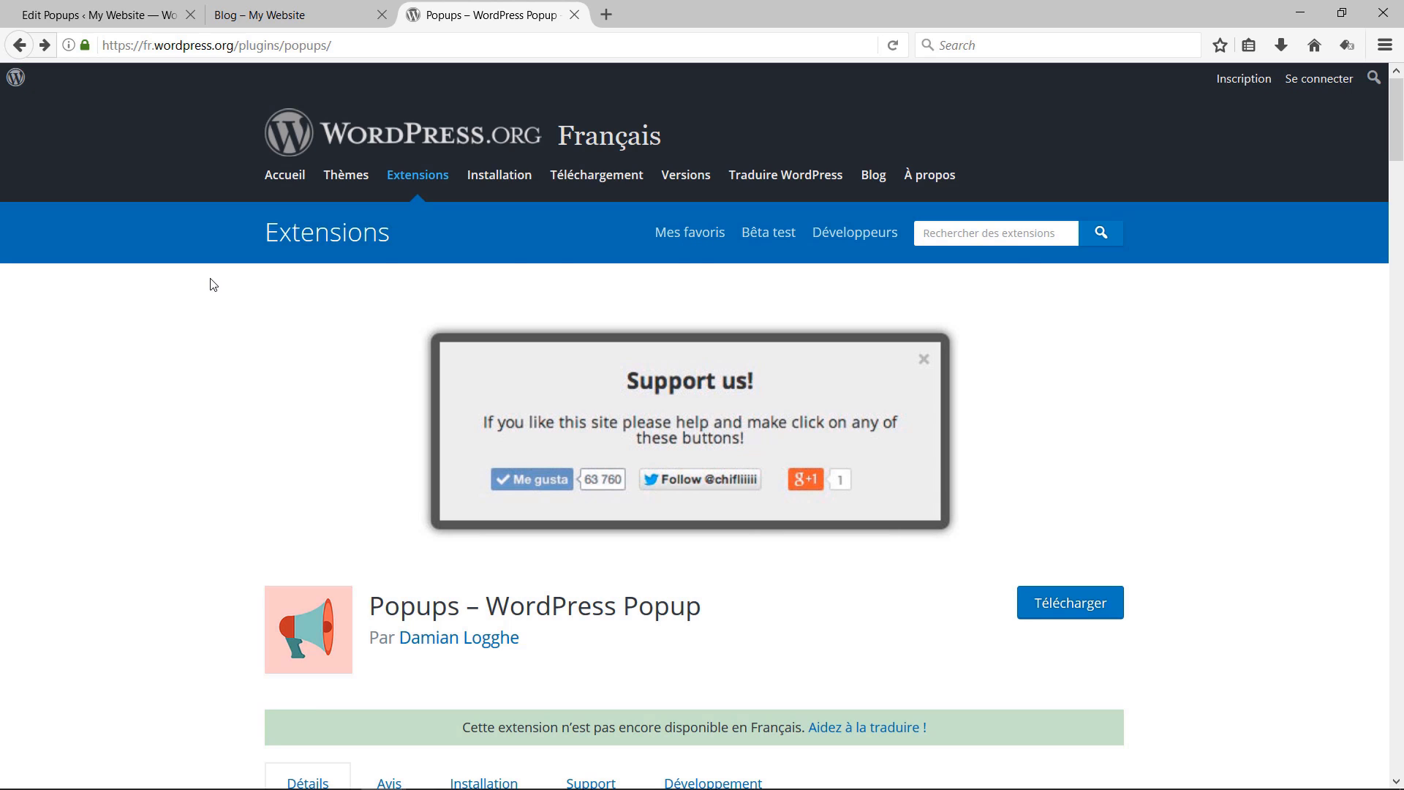
- Open the Popups plugin's support forum on WordPress.org, look through its topics, and return to the plugin page
{"action": "scroll", "coordinate": [212, 284], "scroll_direction": "down", "scroll_amount": 6}
{"action": "left_click", "coordinate": [587, 291]}
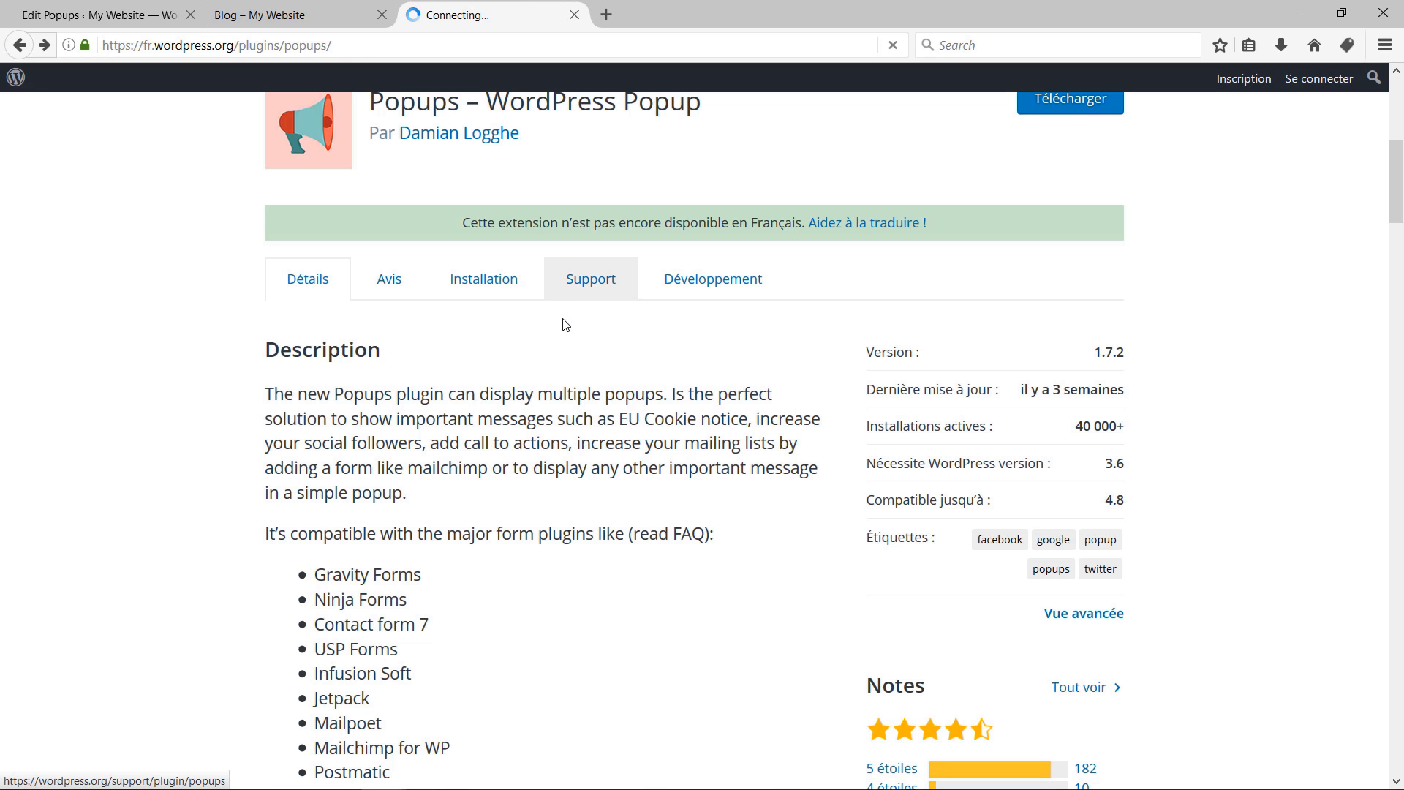
{"action": "scroll", "coordinate": [233, 315], "scroll_direction": "down", "scroll_amount": 5}
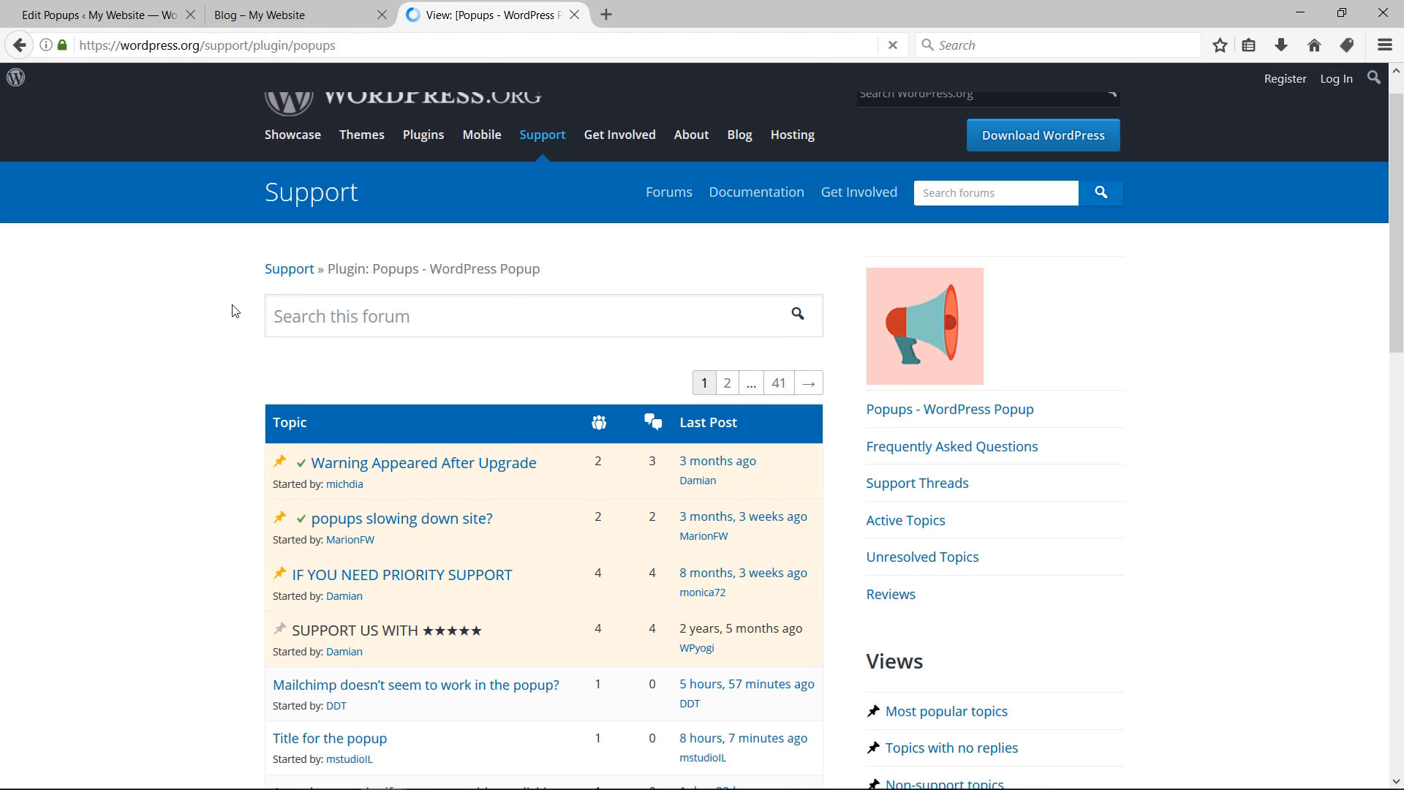
{"action": "scroll", "coordinate": [234, 311], "scroll_direction": "down", "scroll_amount": 3}
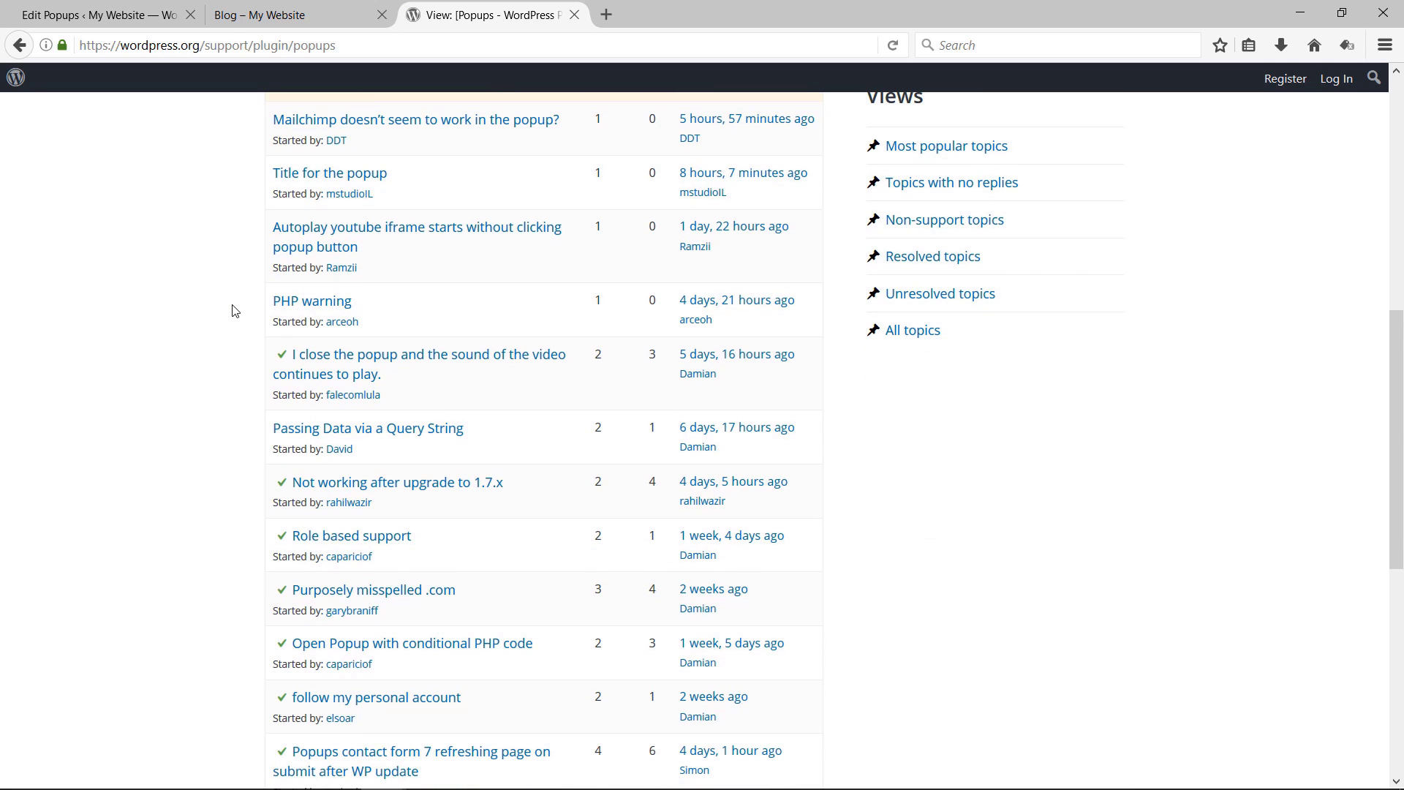
{"action": "scroll", "coordinate": [233, 311], "scroll_direction": "up", "scroll_amount": 6}
{"action": "key", "text": "alt+Left"}
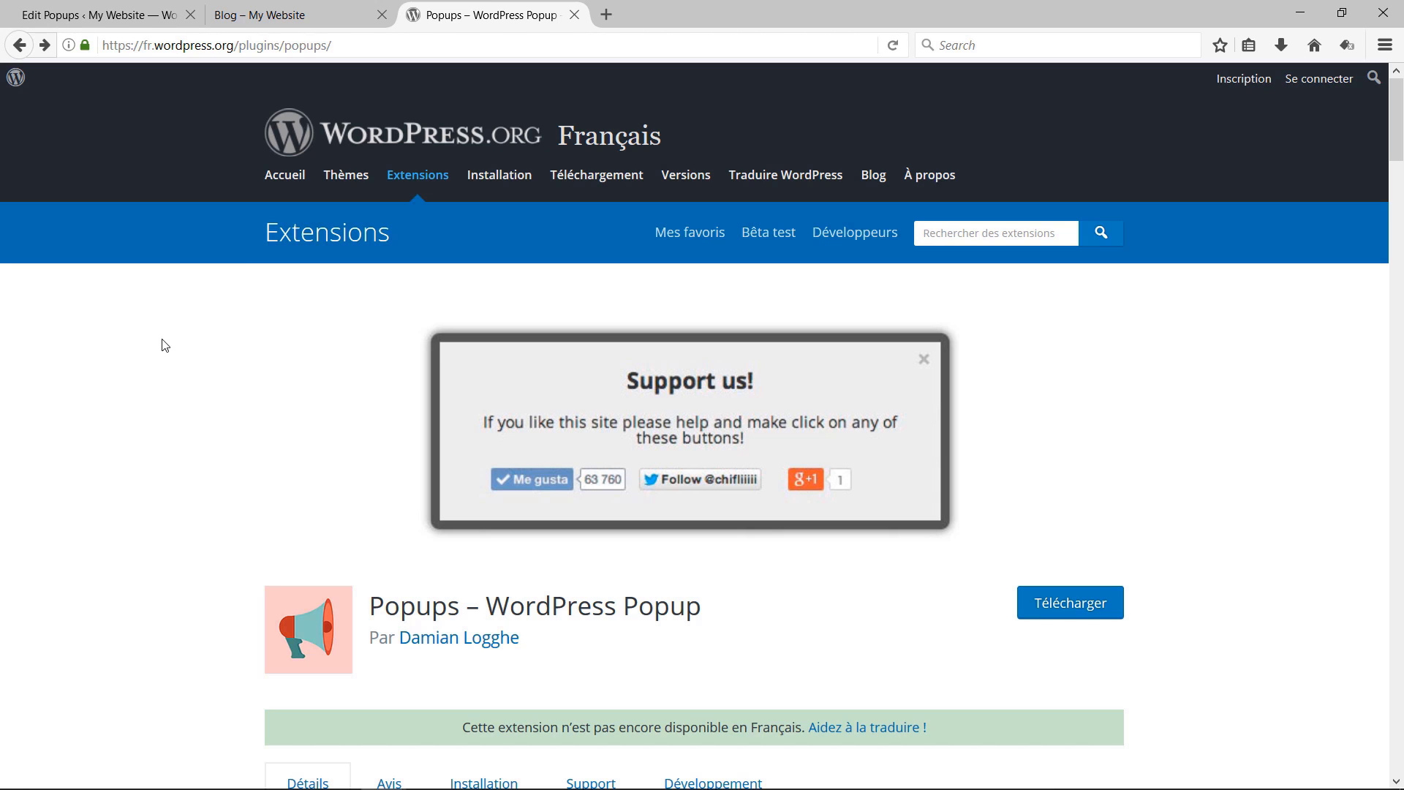